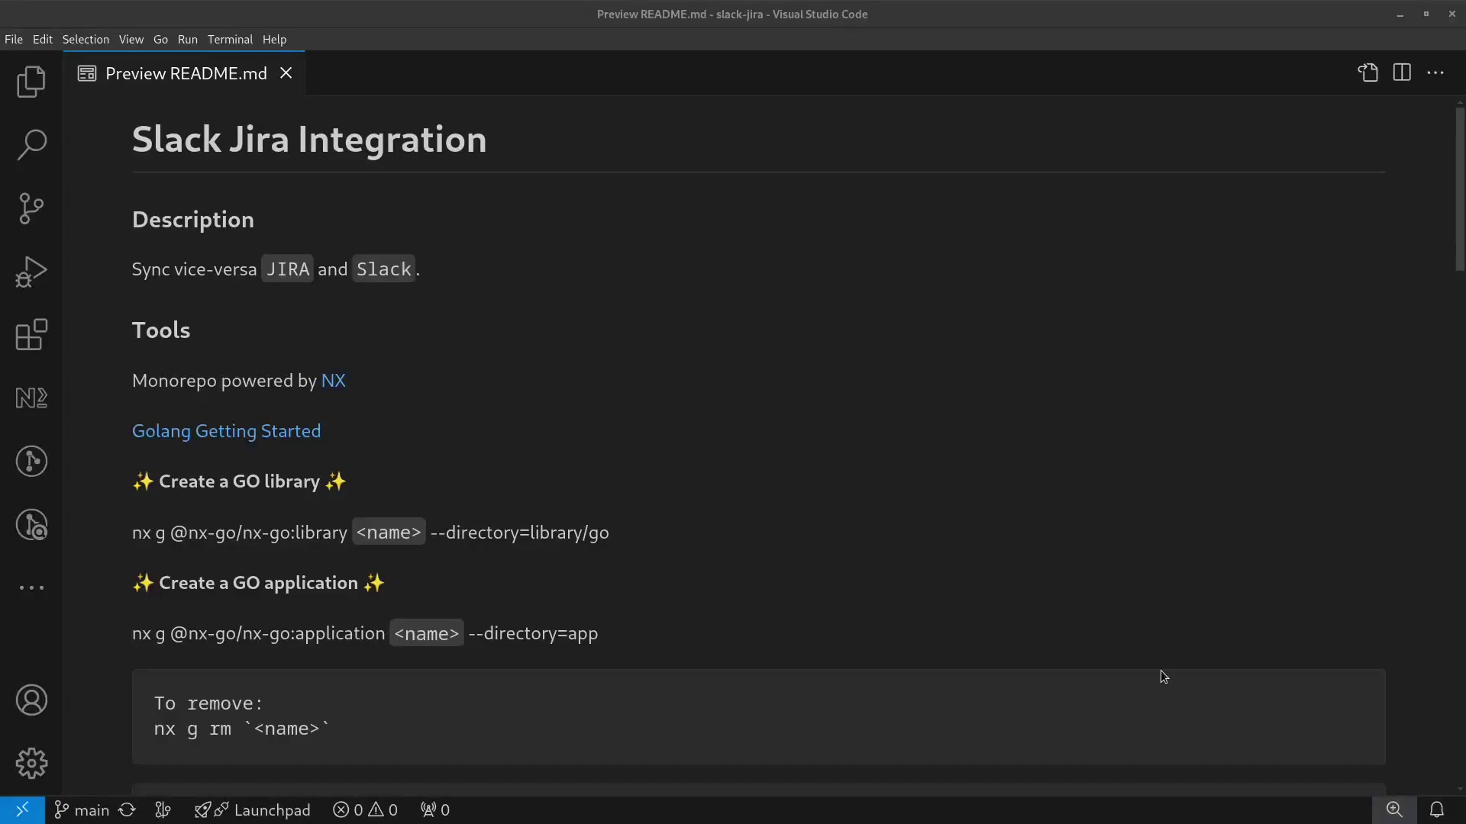
# Step: Read through the README preview, examining the tools, development setup, features and tech stack sections
pyautogui.scroll(-3, 893, 287)
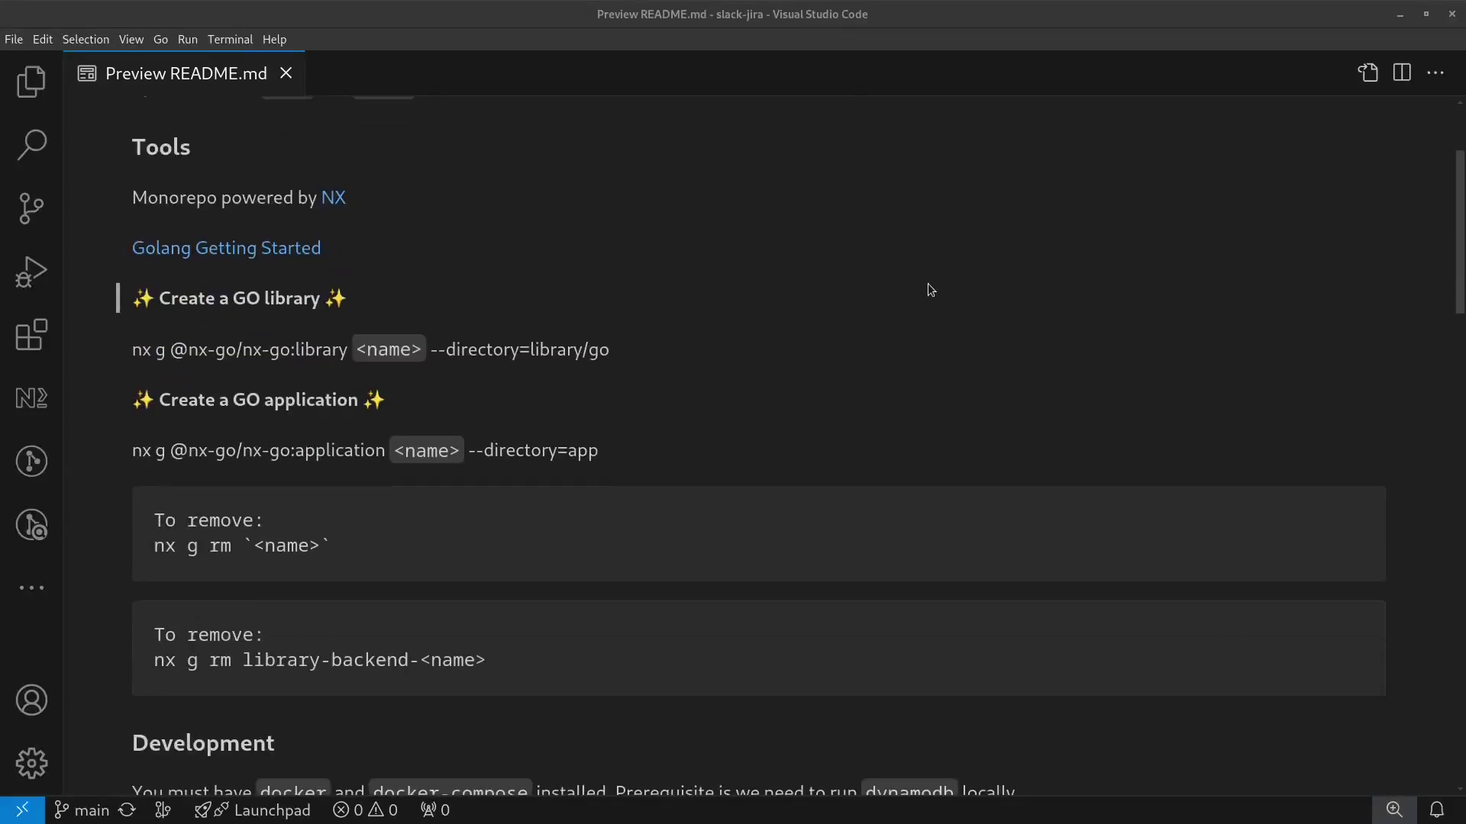
pyautogui.scroll(3, 603, 501)
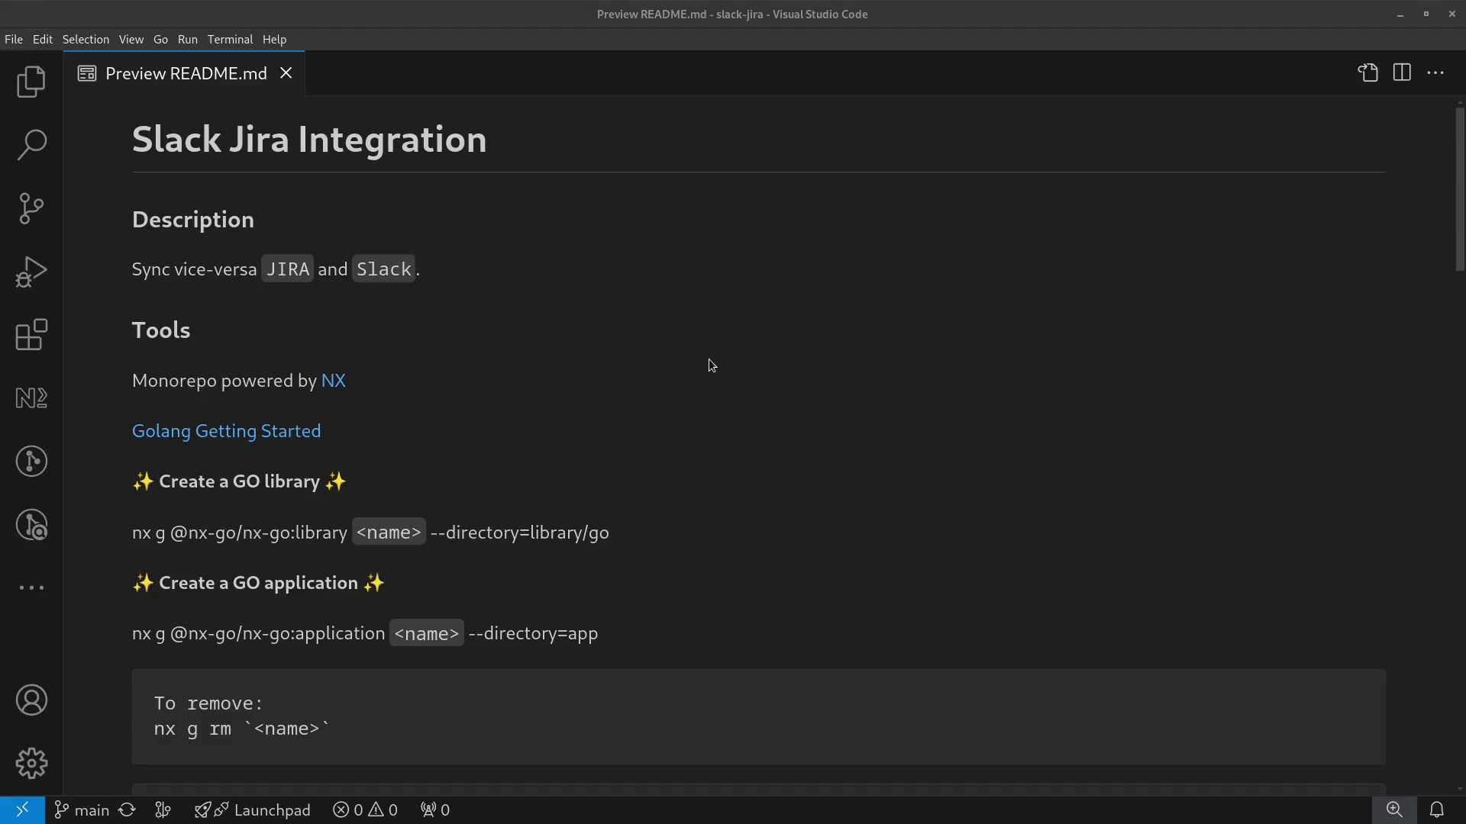
pyautogui.scroll(-4, 593, 353)
pyautogui.scroll(5, 588, 353)
pyautogui.scroll(-7, 622, 229)
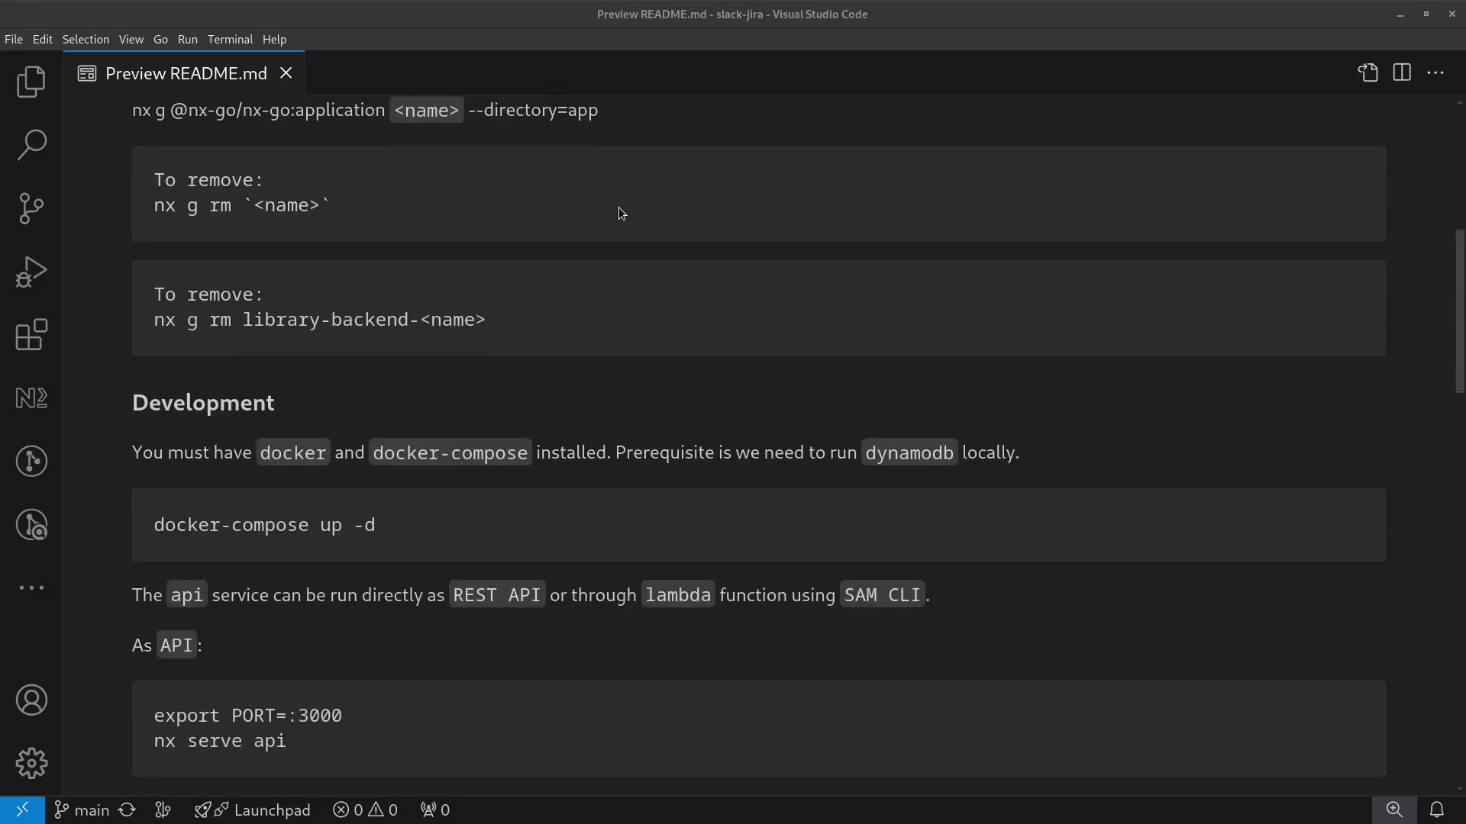
pyautogui.scroll(7, 618, 206)
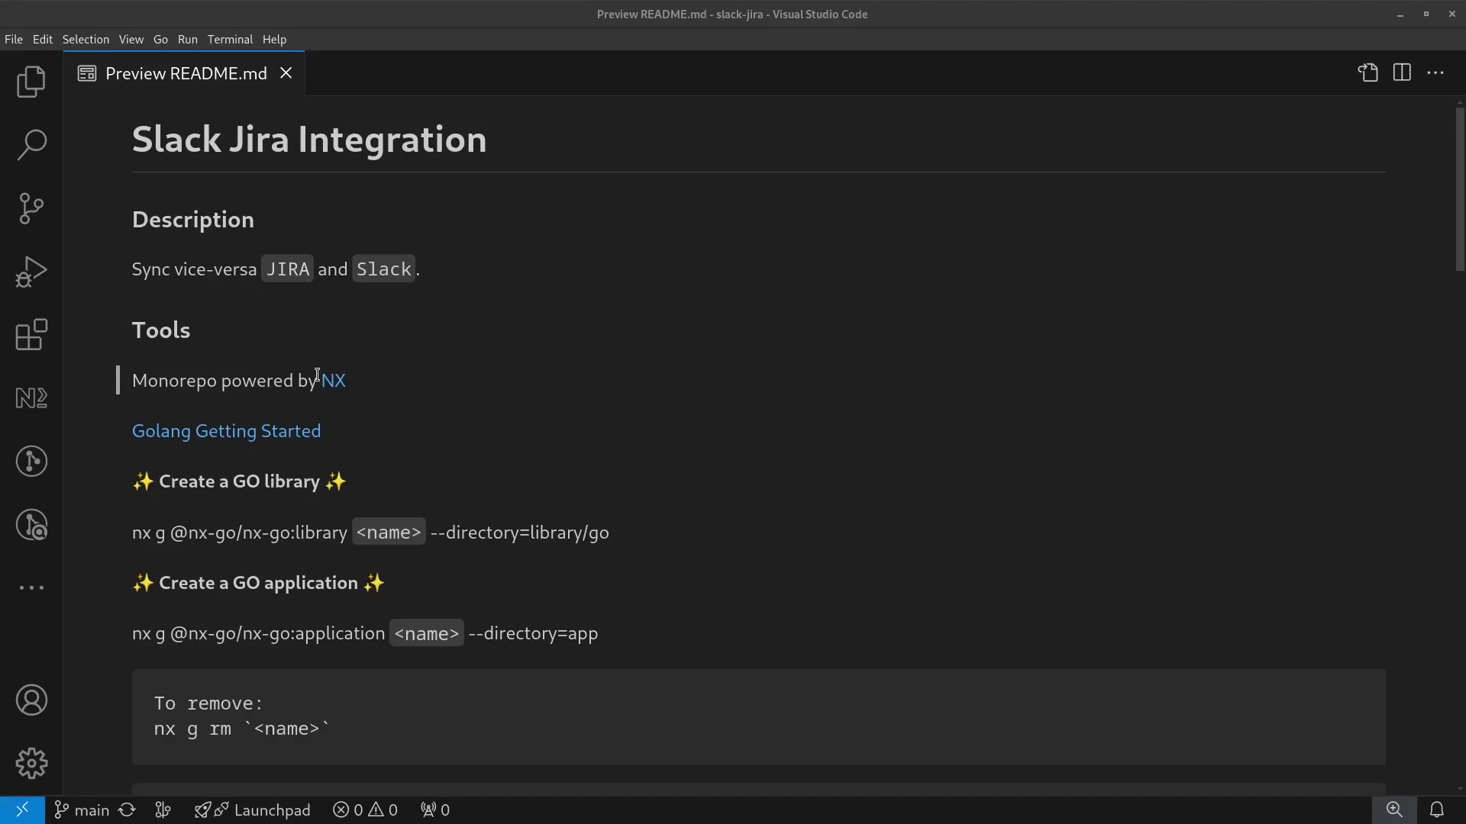
pyautogui.scroll(-20, 524, 321)
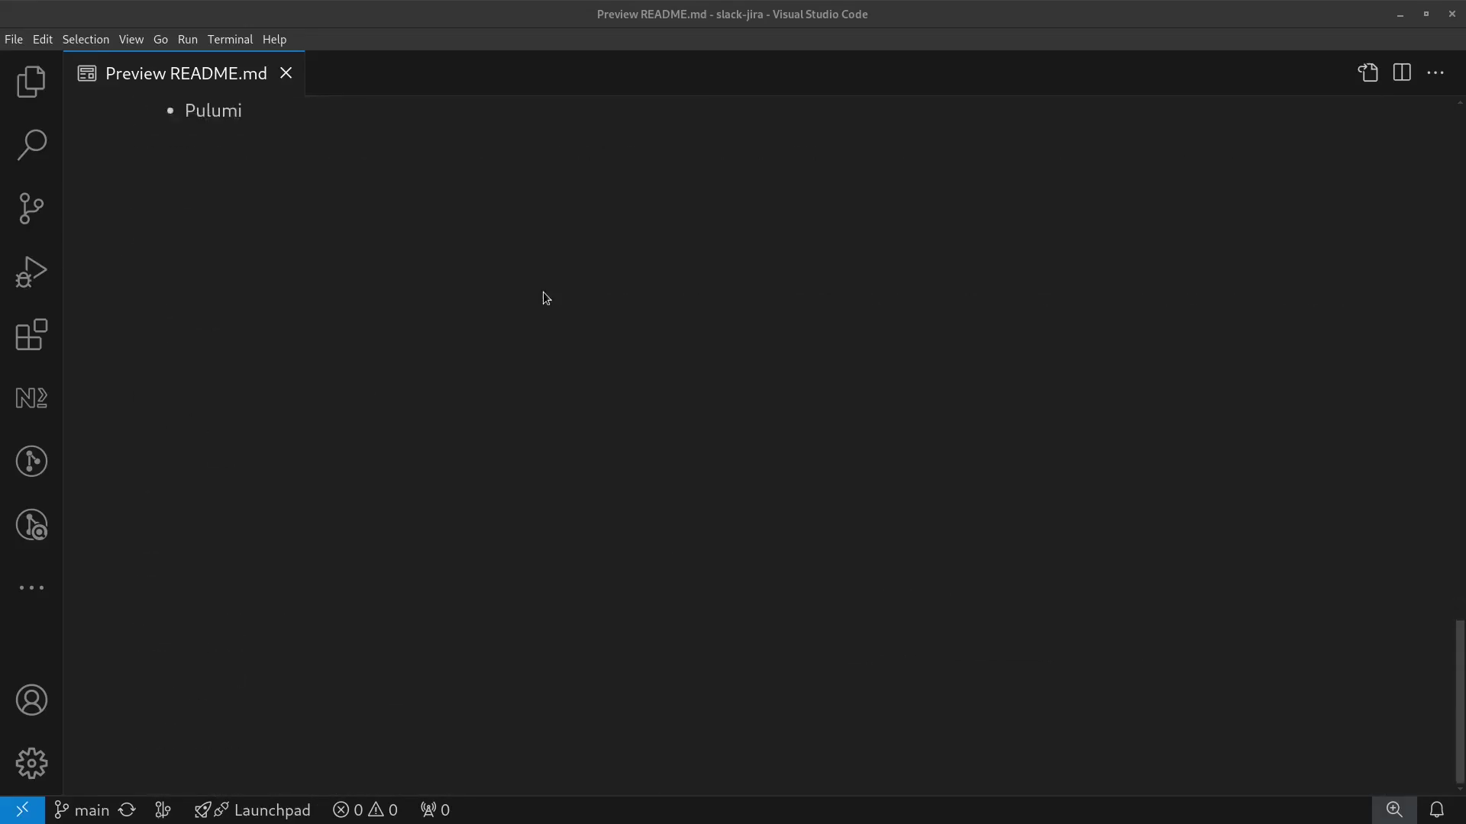
pyautogui.scroll(5, 542, 298)
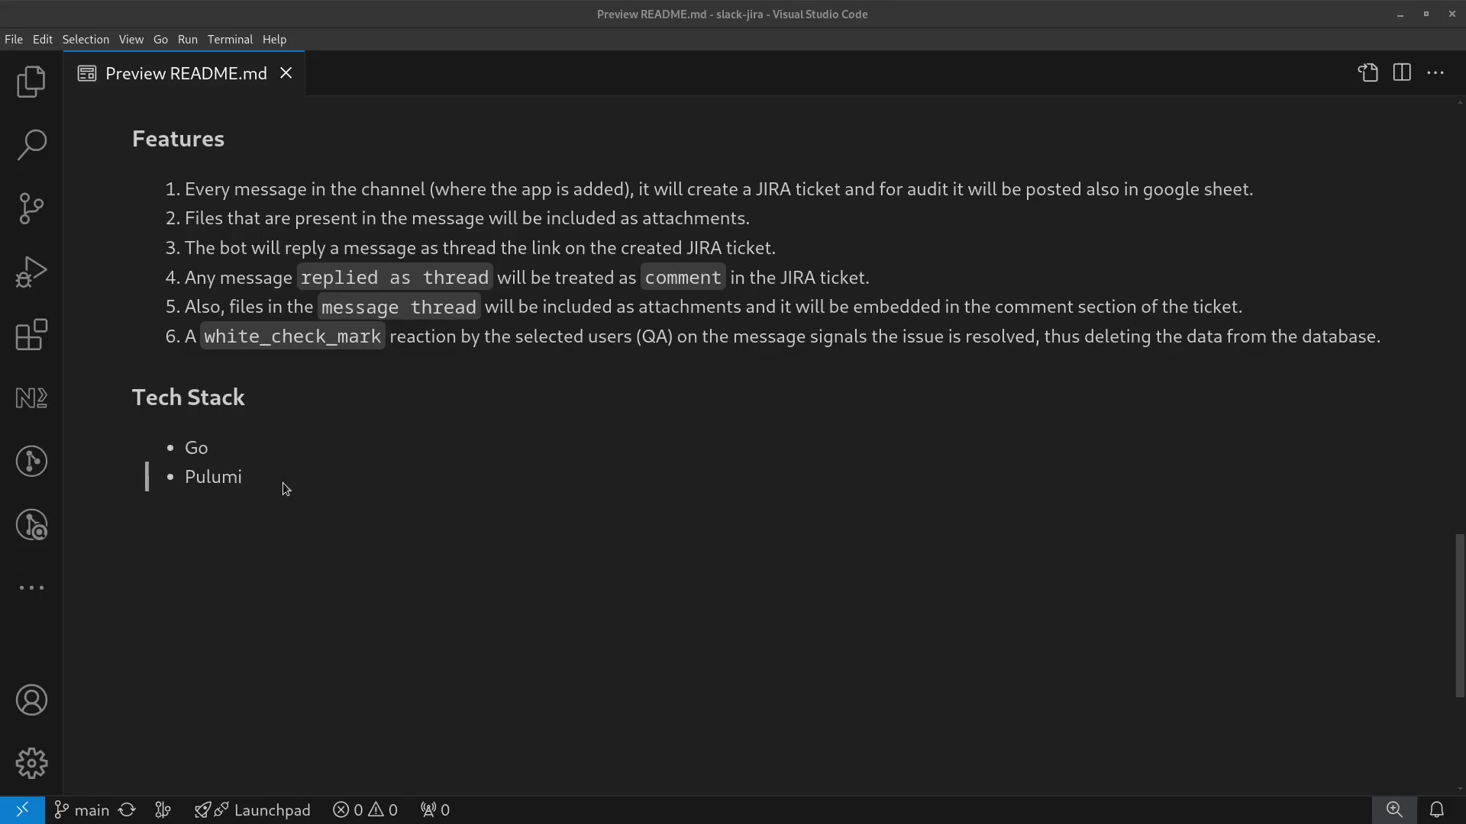
pyautogui.scroll(5, 278, 489)
pyautogui.scroll(-1, 279, 492)
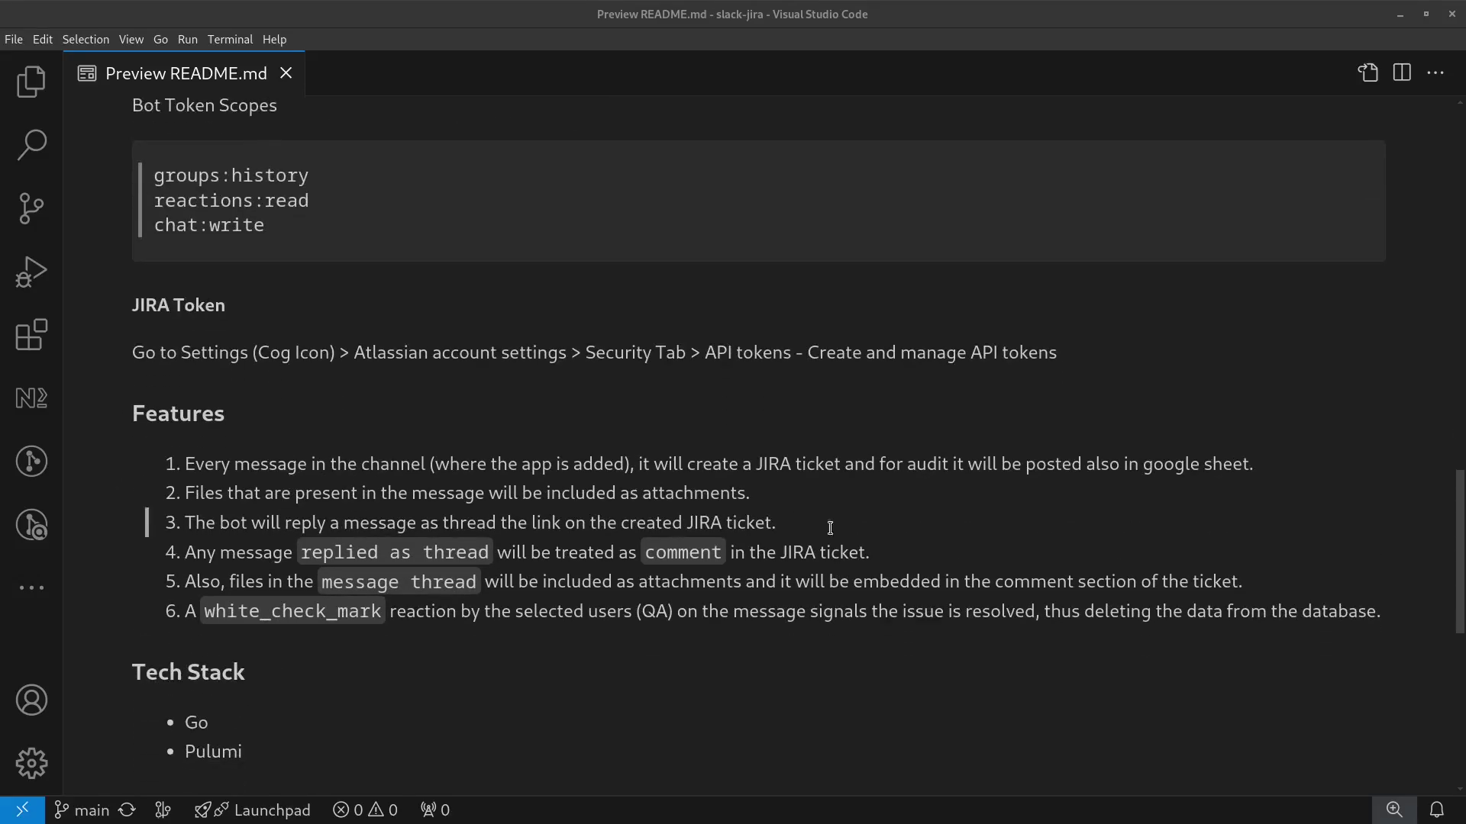
pyautogui.scroll(-1, 631, 653)
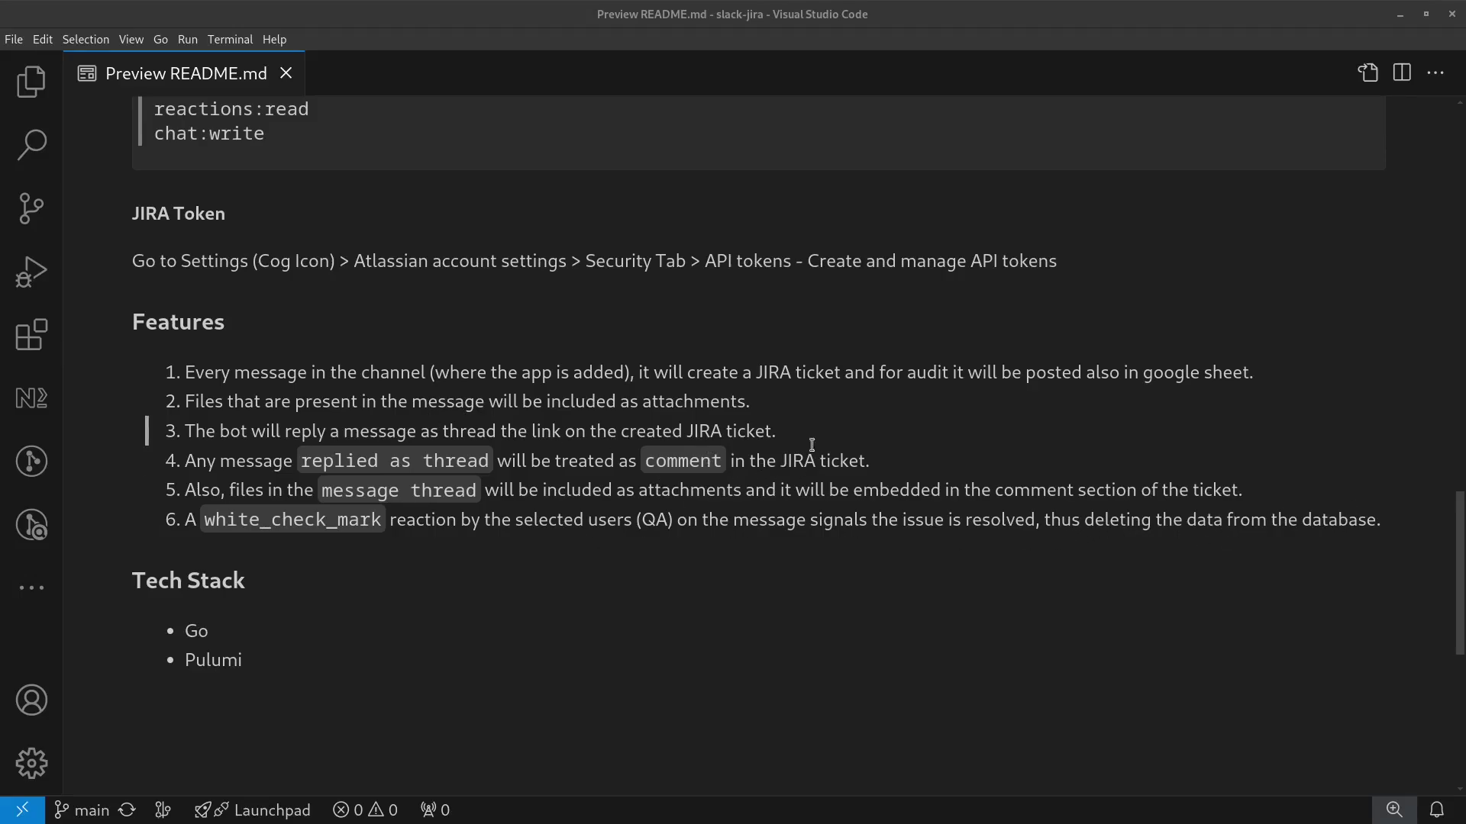
# Step: Show the project's file tree, close the README preview and collapse all folders to show the top-level structure
pyautogui.click(31, 84)
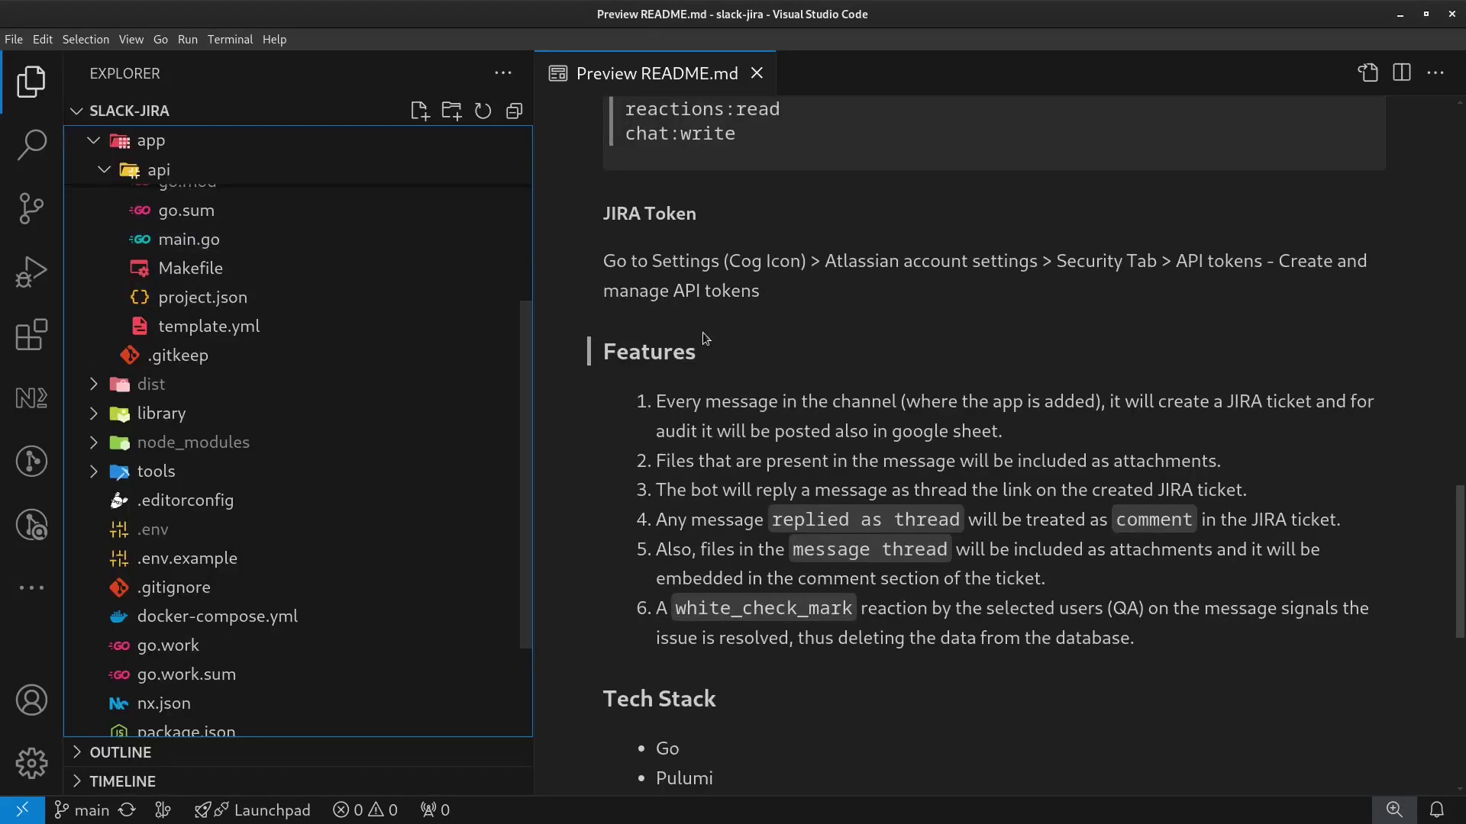
pyautogui.click(755, 74)
pyautogui.click(514, 111)
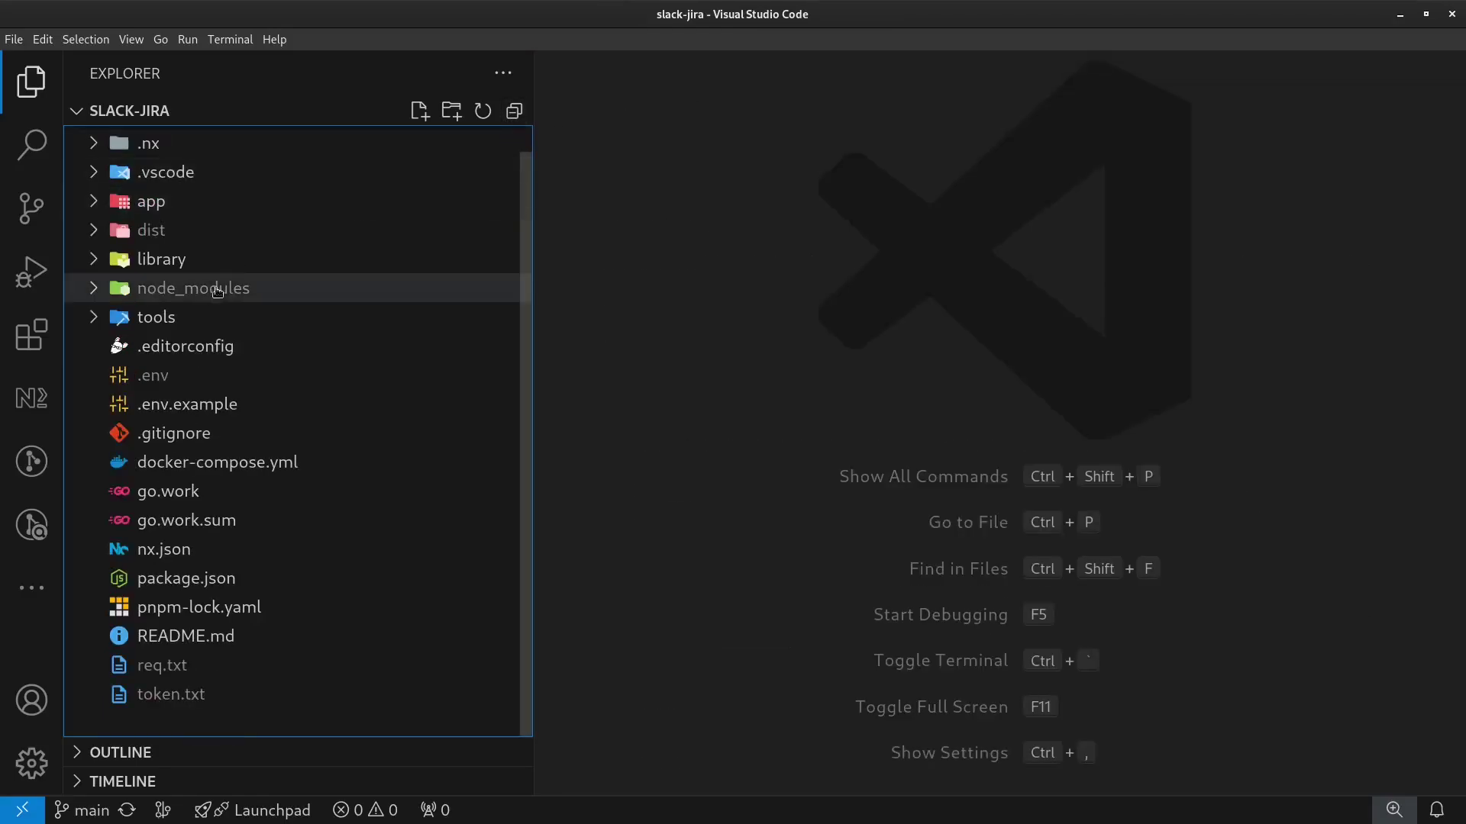
pyautogui.scroll(1, 210, 279)
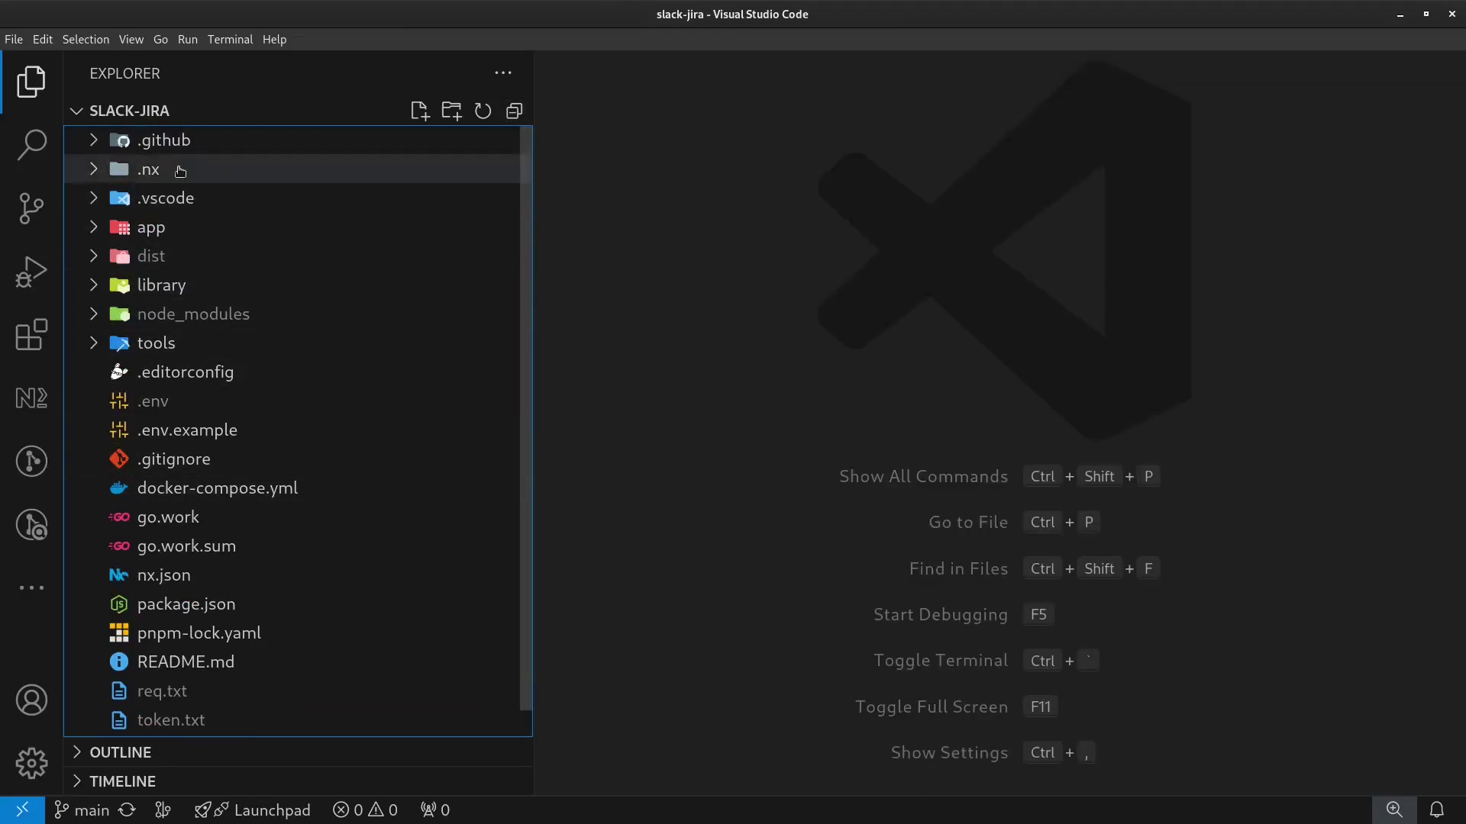
pyautogui.scroll(-1, 328, 323)
pyautogui.scroll(1, 317, 324)
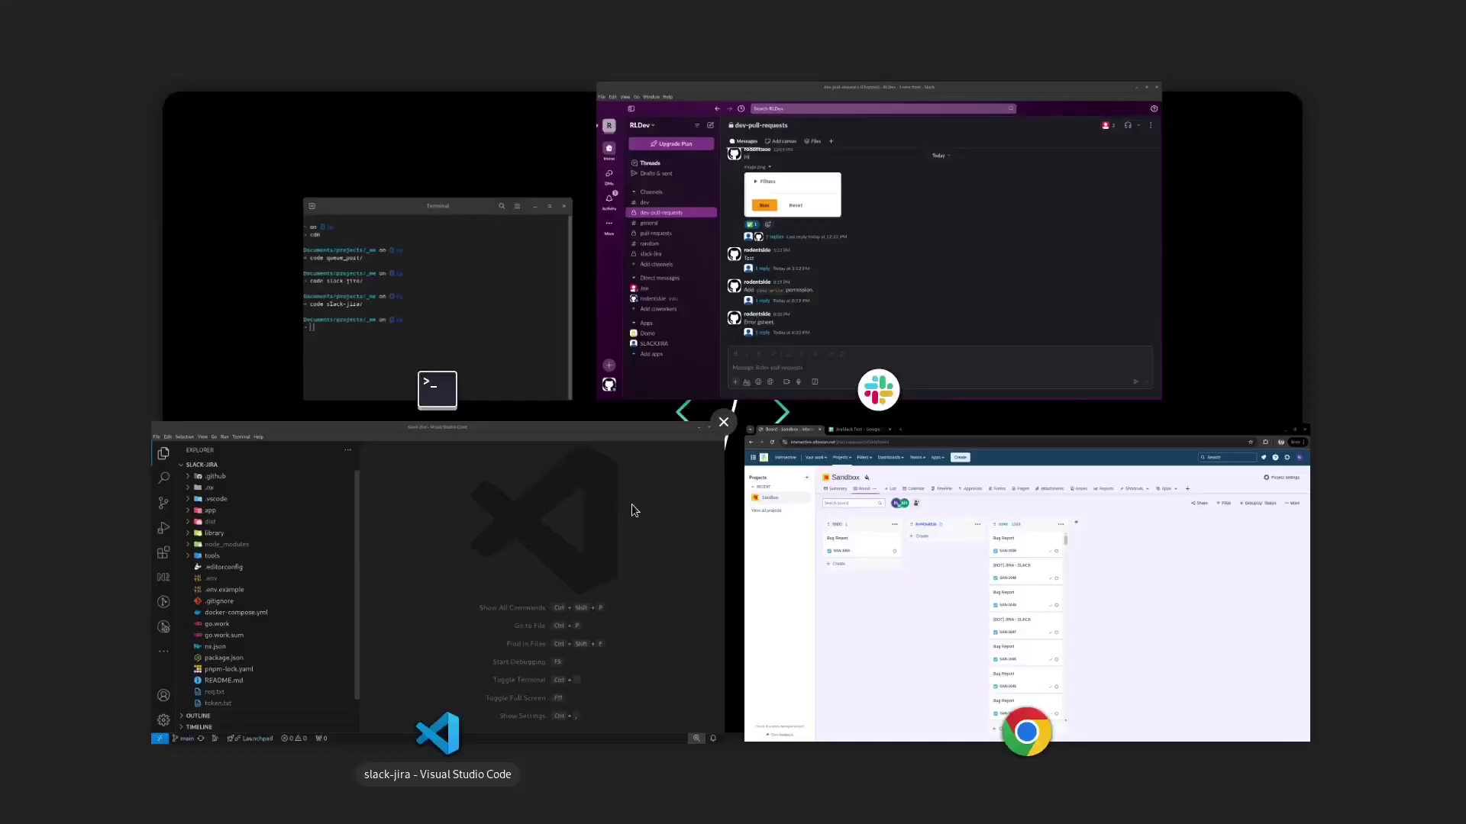
# Step: Switch to Slack, and from there to the Jira Sandbox board in Chrome, and move the SAN-1050 card from Todo to Done
pyautogui.press('super')
pyautogui.click(746, 292)
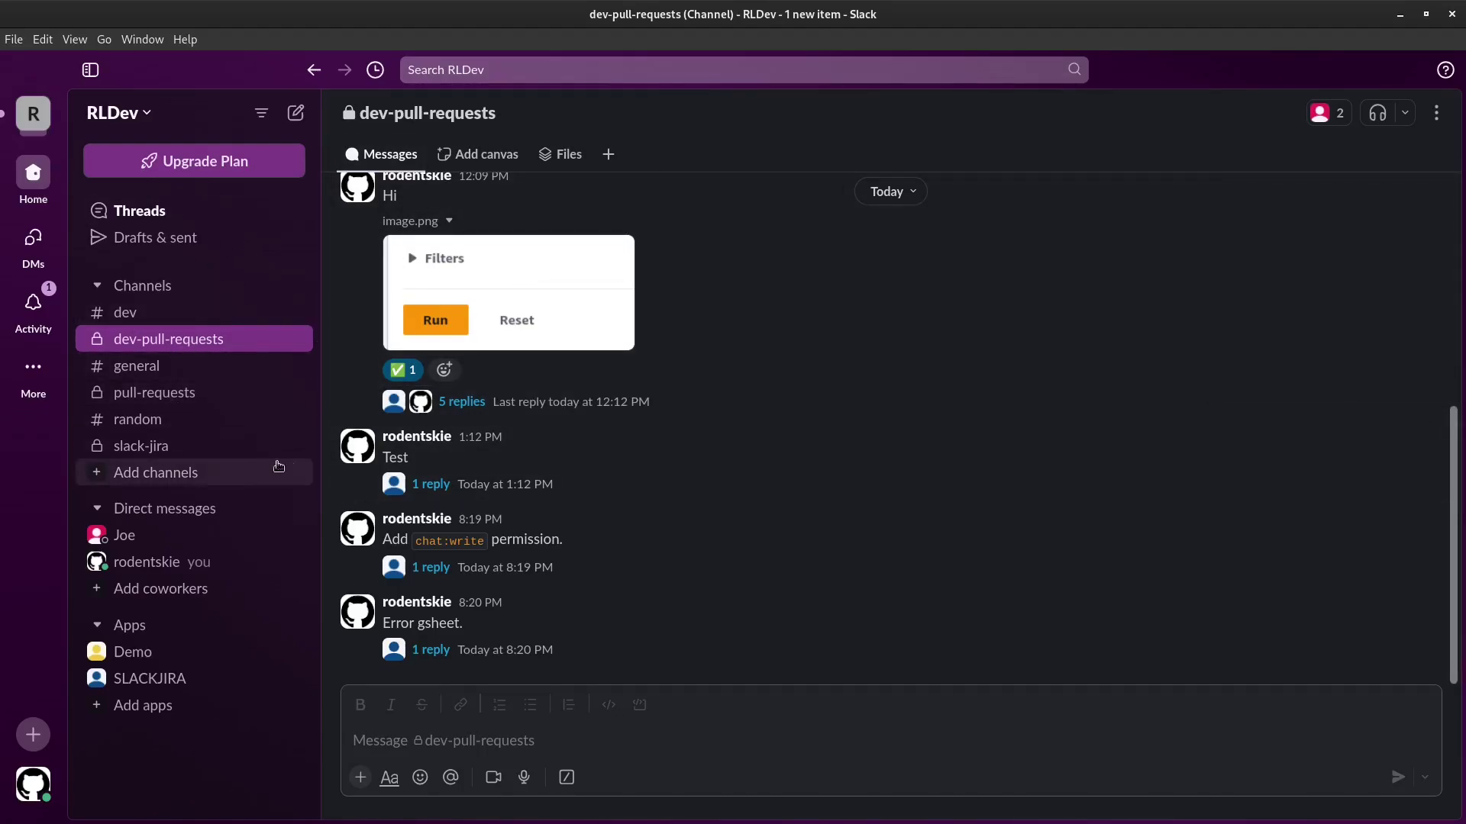
pyautogui.press('super')
pyautogui.click(877, 548)
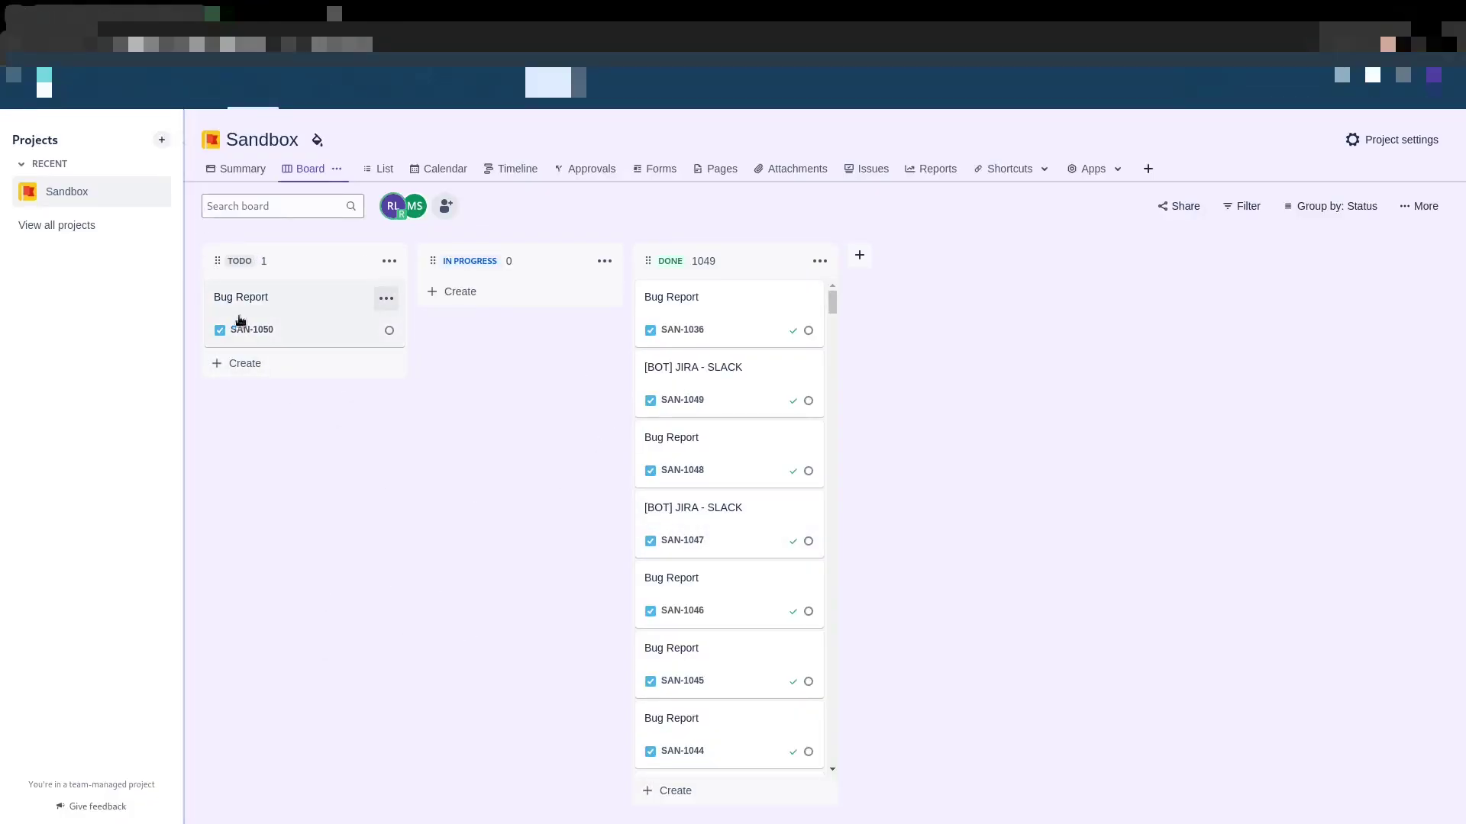
pyautogui.moveTo(327, 318); pyautogui.dragTo(632, 311)
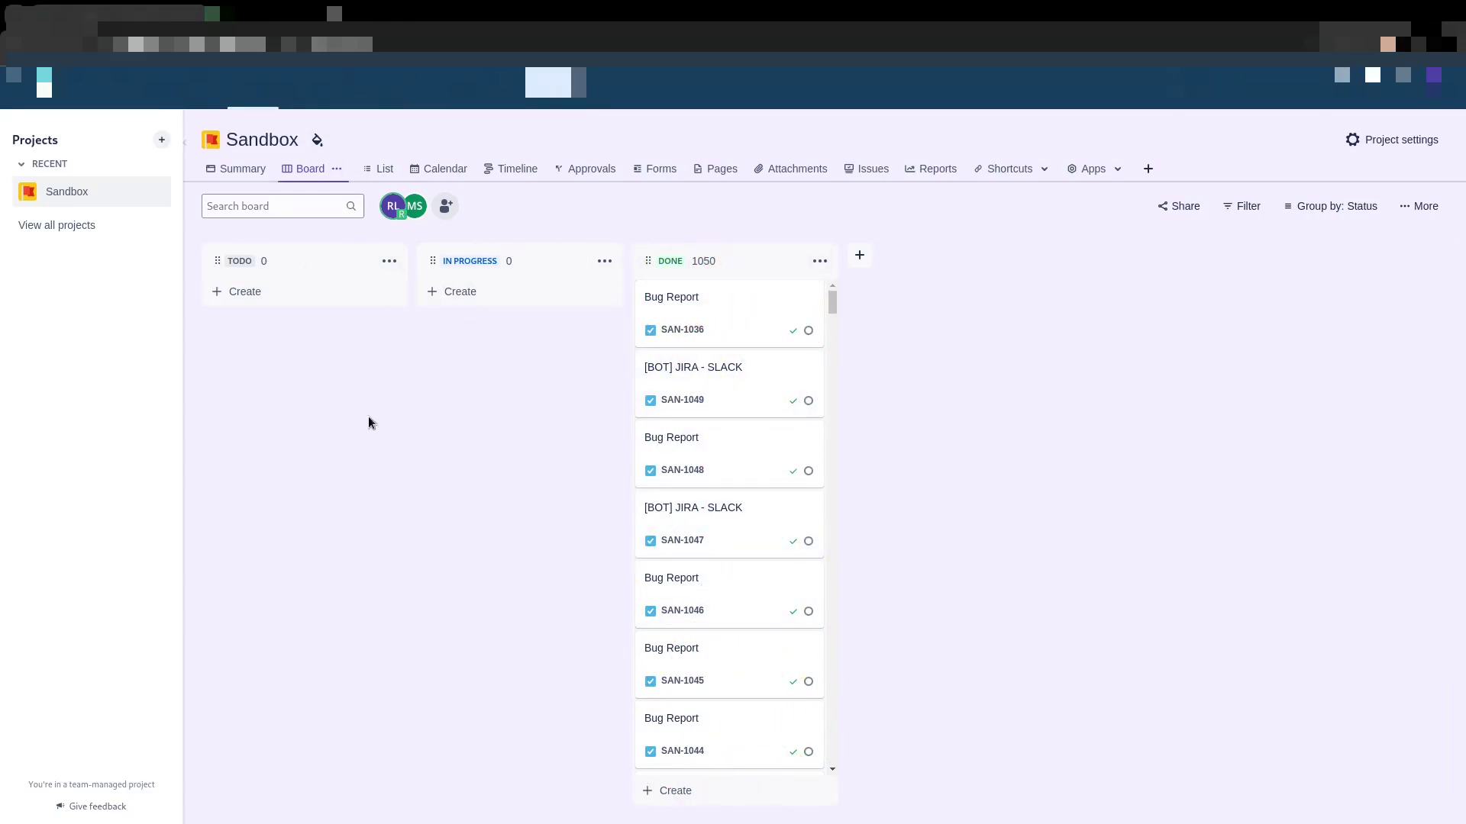
# Step: View the ticket log spreadsheet in Chrome, return to the Jira board and switch to Slack's dev-pull-requests channel
pyautogui.click(286, 4)
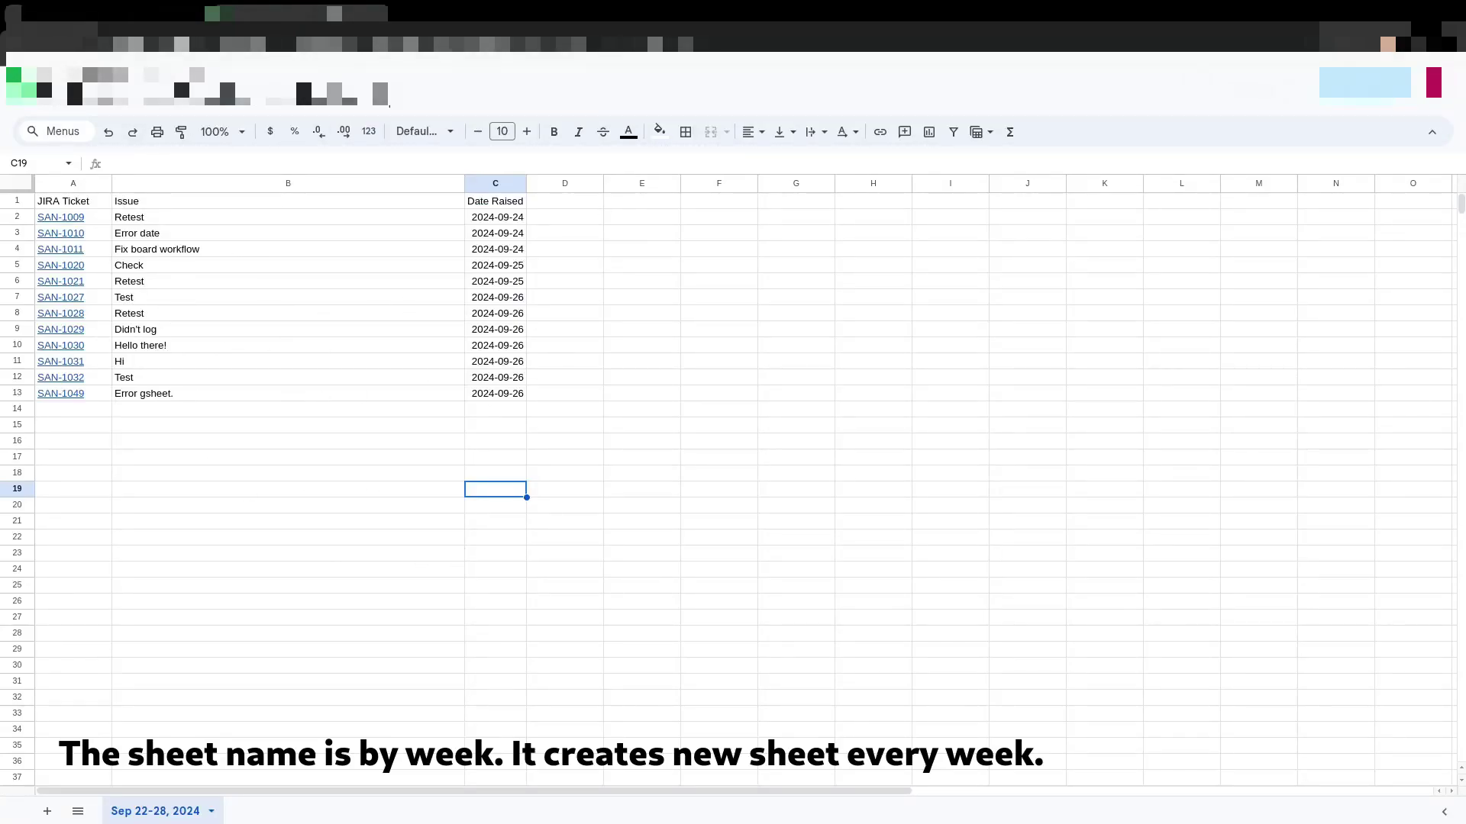
pyautogui.hotkey('ctrl', 'shift', 'Tab')
pyautogui.press('super')
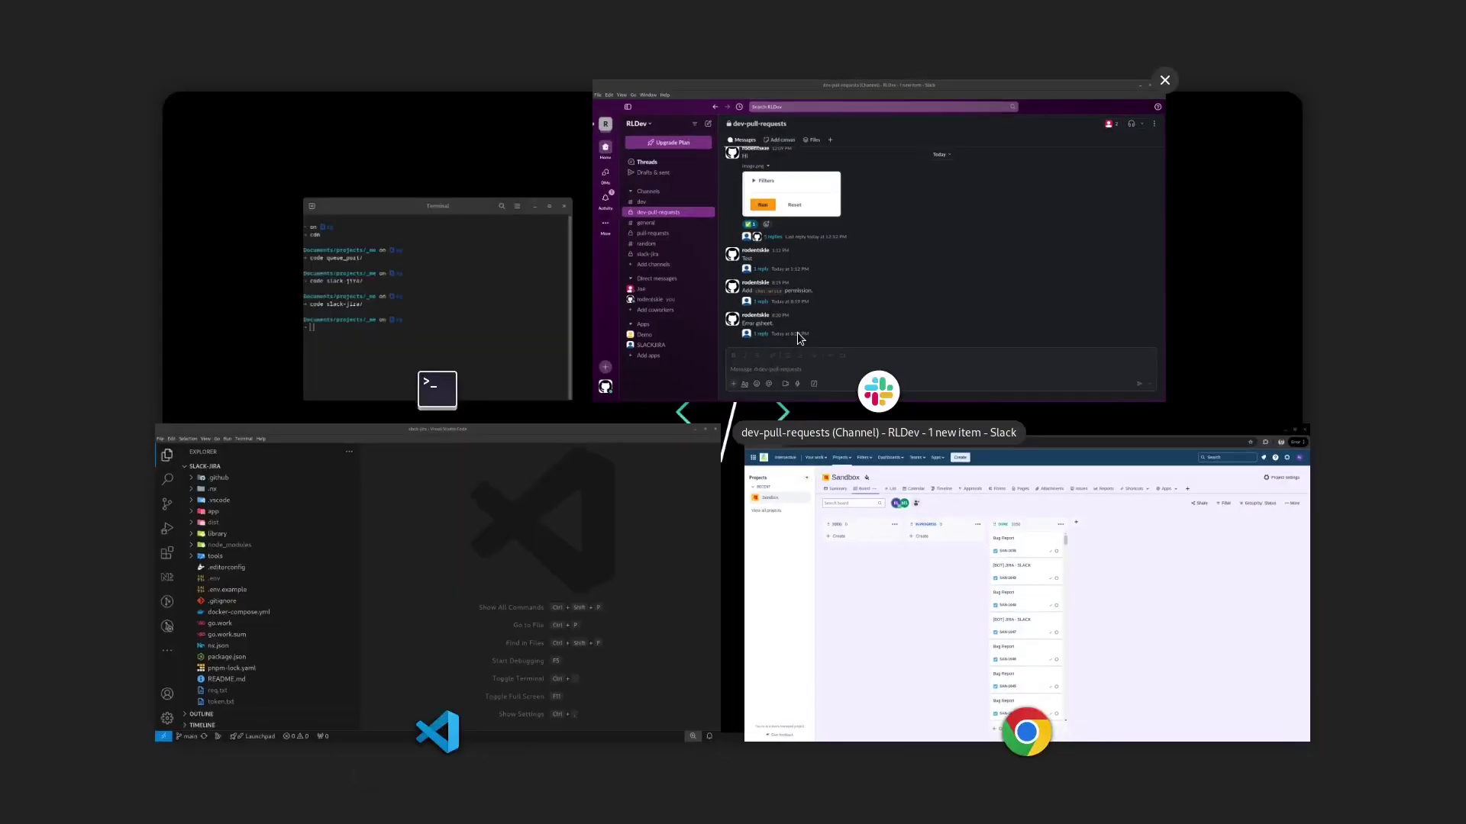
pyautogui.click(825, 395)
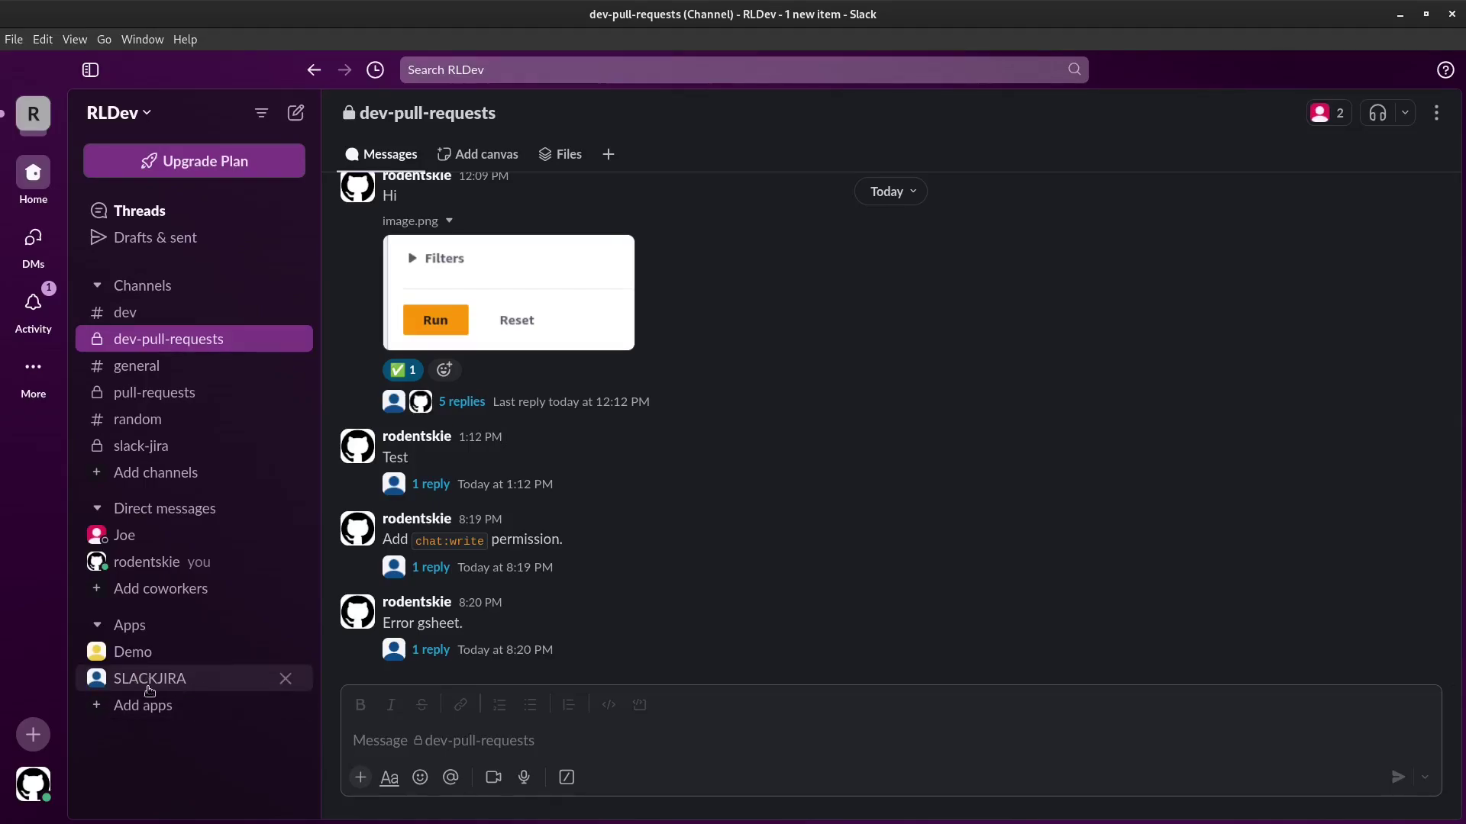
# Step: Switch to Visual Studio Code and open README.md as a preview, closing its source and hiding the file tree
pyautogui.press('super')
pyautogui.click(507, 583)
pyautogui.scroll(-1, 229, 649)
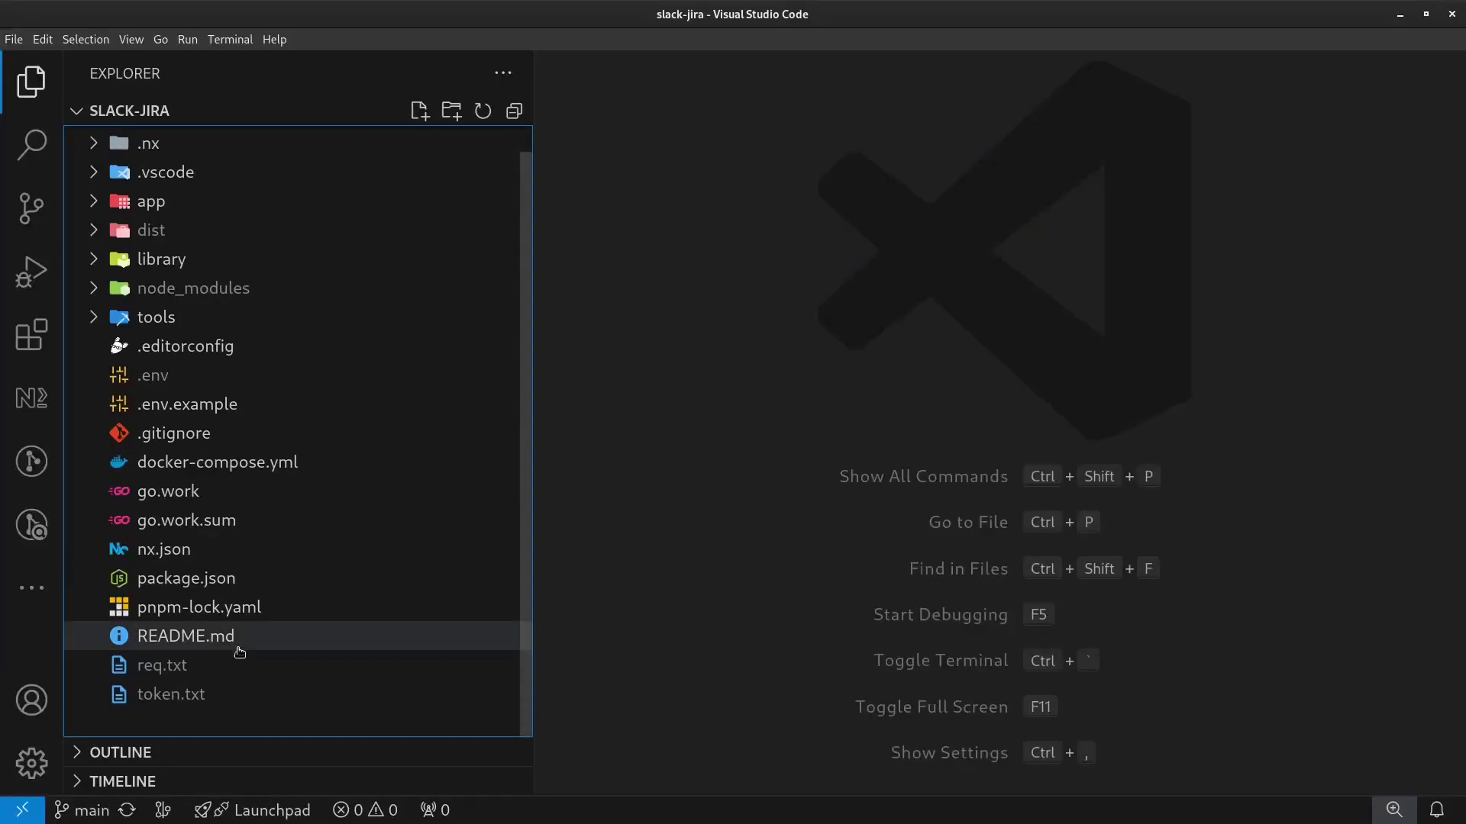
pyautogui.click(213, 638)
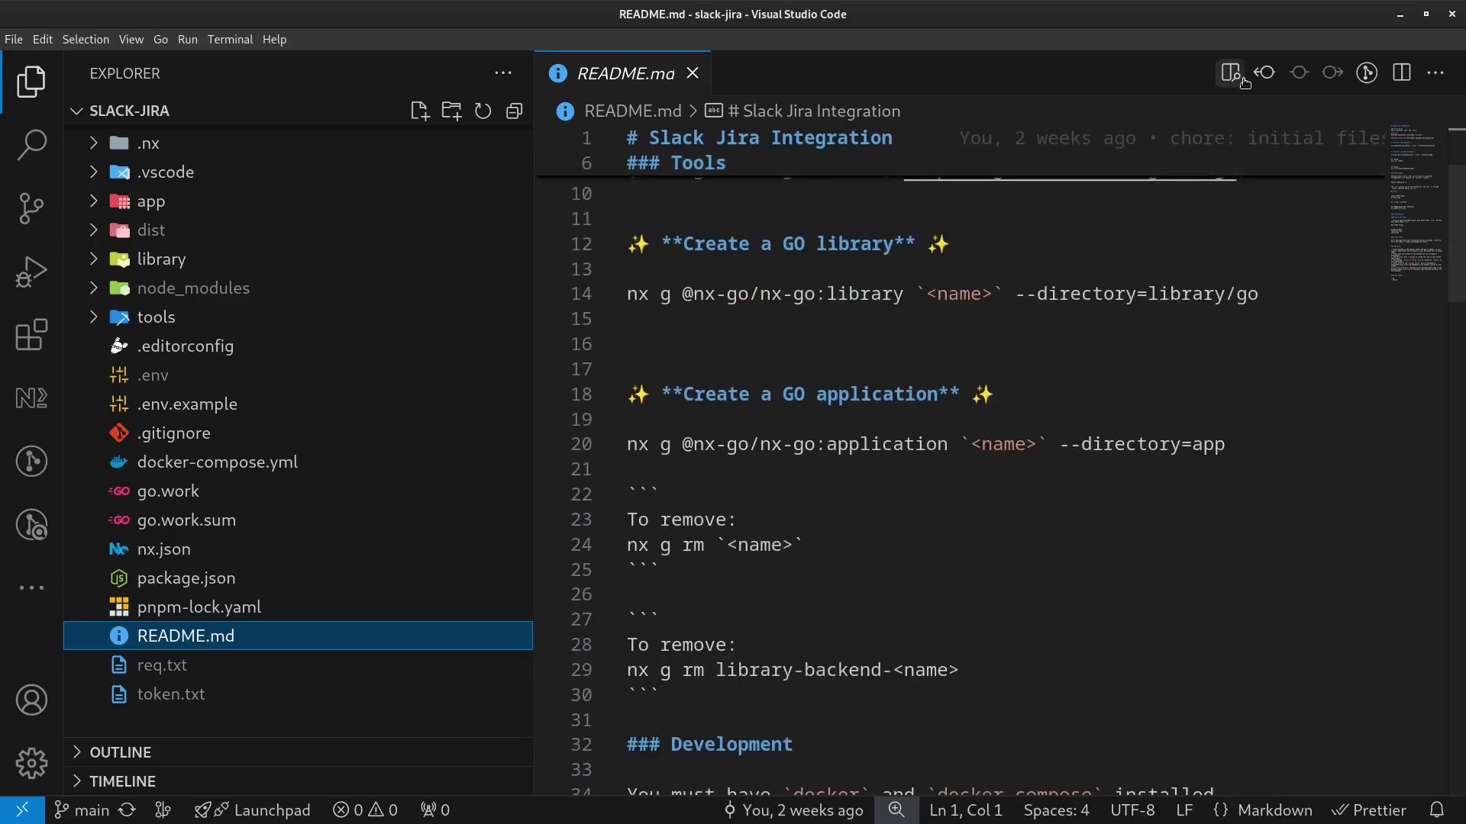
pyautogui.click(692, 74)
pyautogui.click(23, 88)
# Step: Examine the README's prerequisites: the Slack app OAuth tokens, bot token scopes and Jira token instructions
pyautogui.scroll(-10, 535, 397)
pyautogui.scroll(3, 519, 396)
pyautogui.scroll(5, 519, 398)
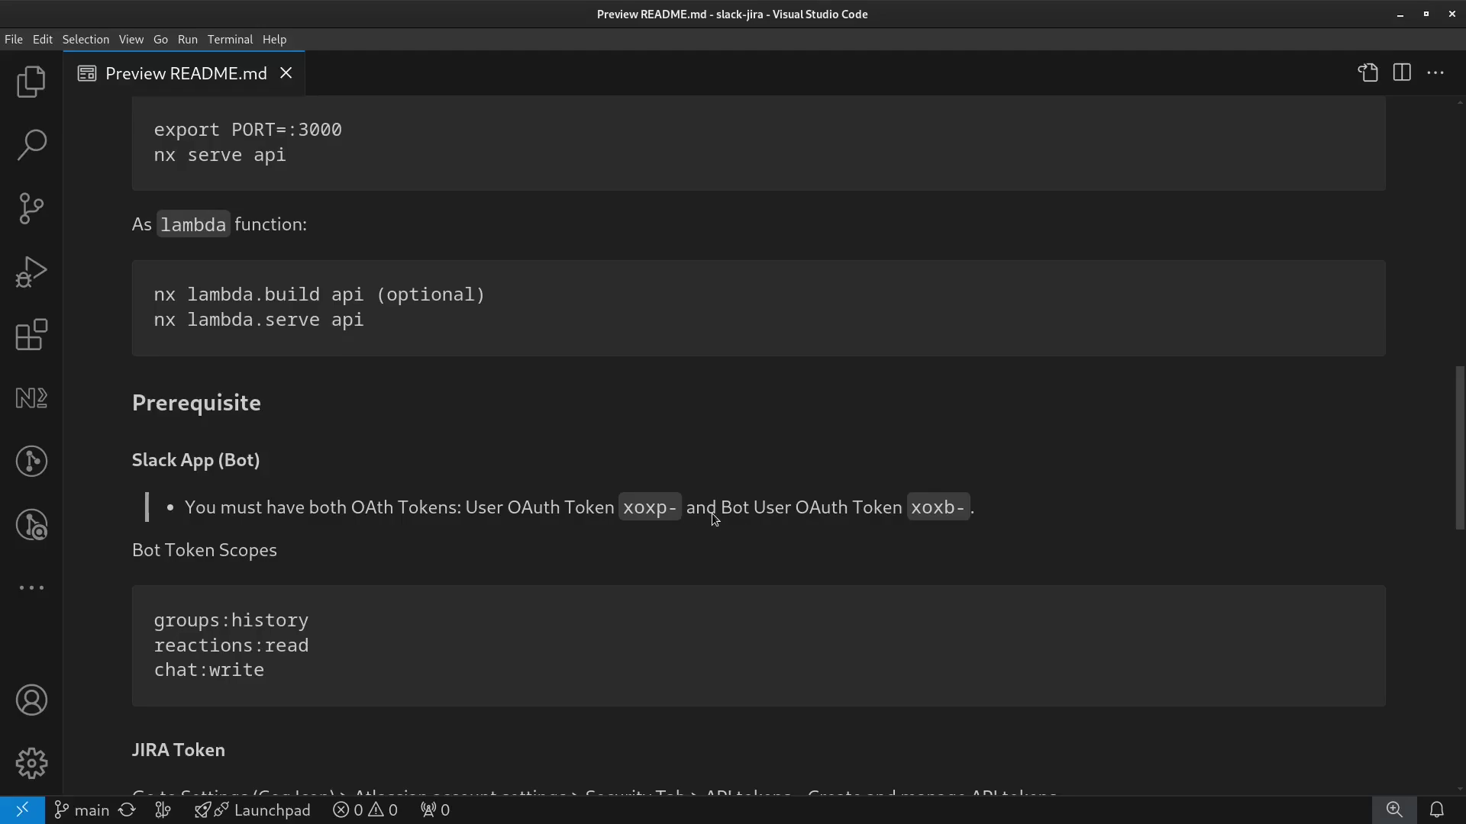
pyautogui.scroll(-2, 711, 513)
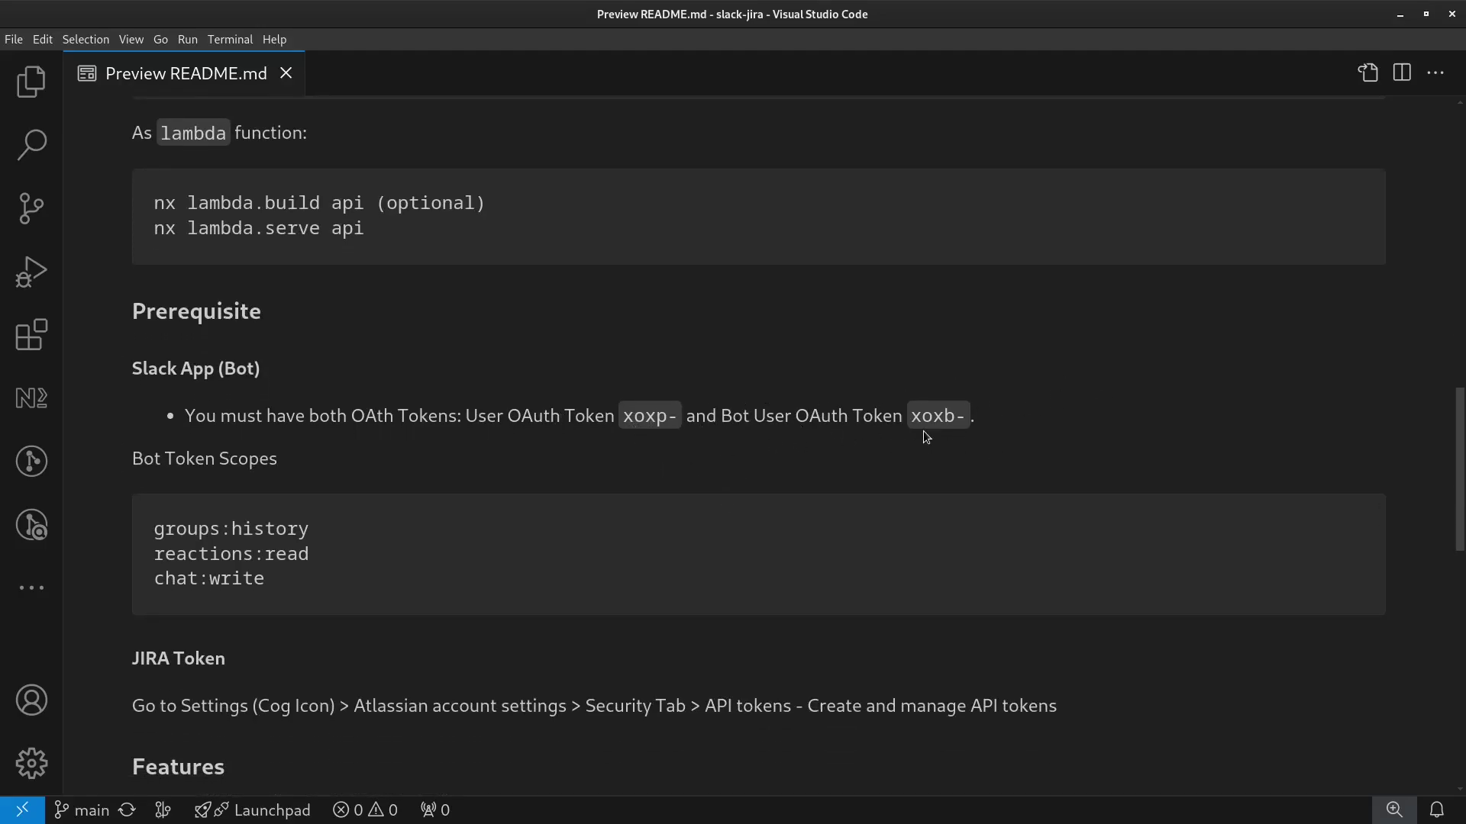
pyautogui.scroll(-2, 839, 441)
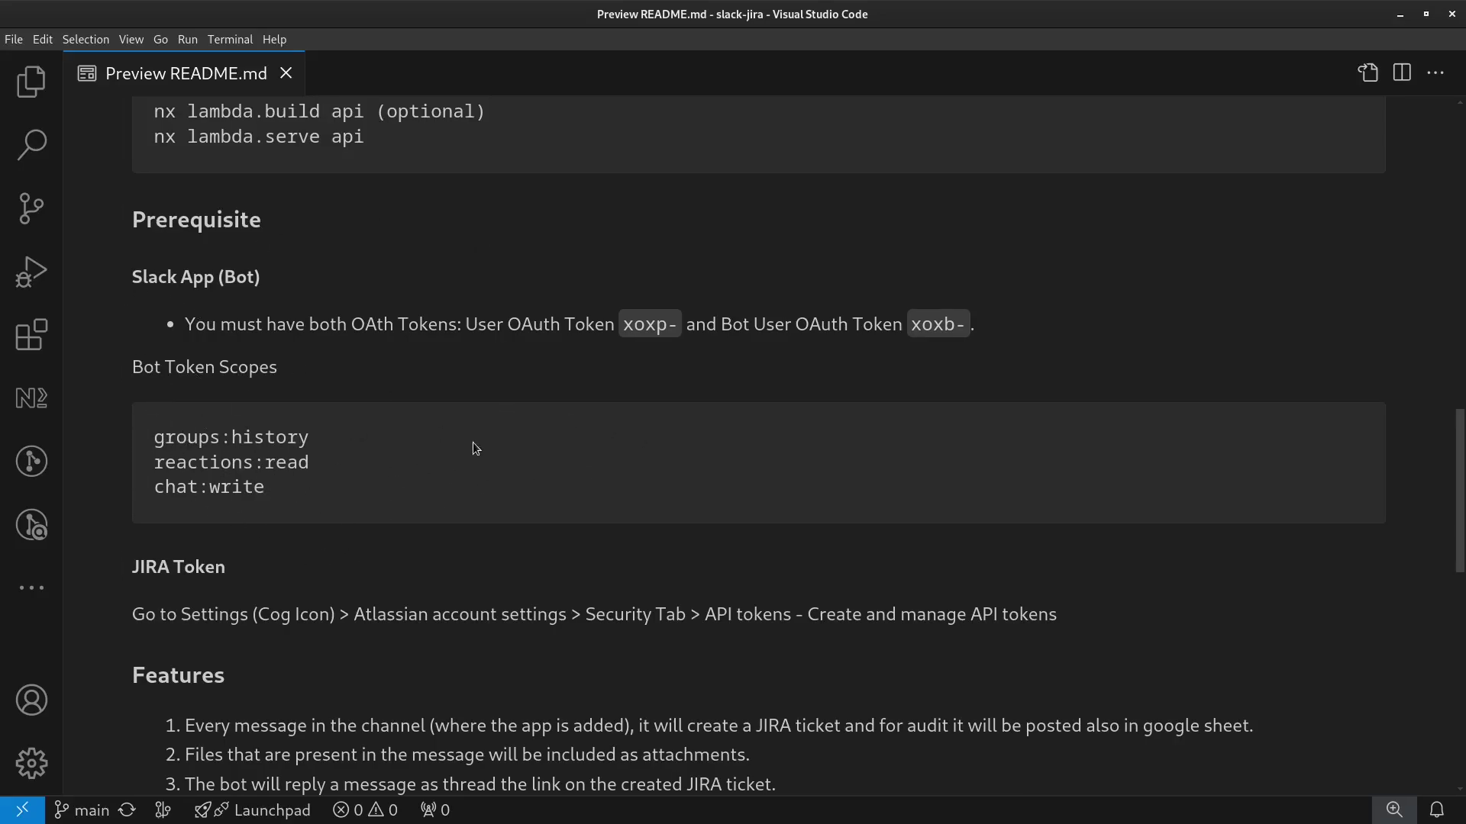
pyautogui.scroll(-3, 474, 443)
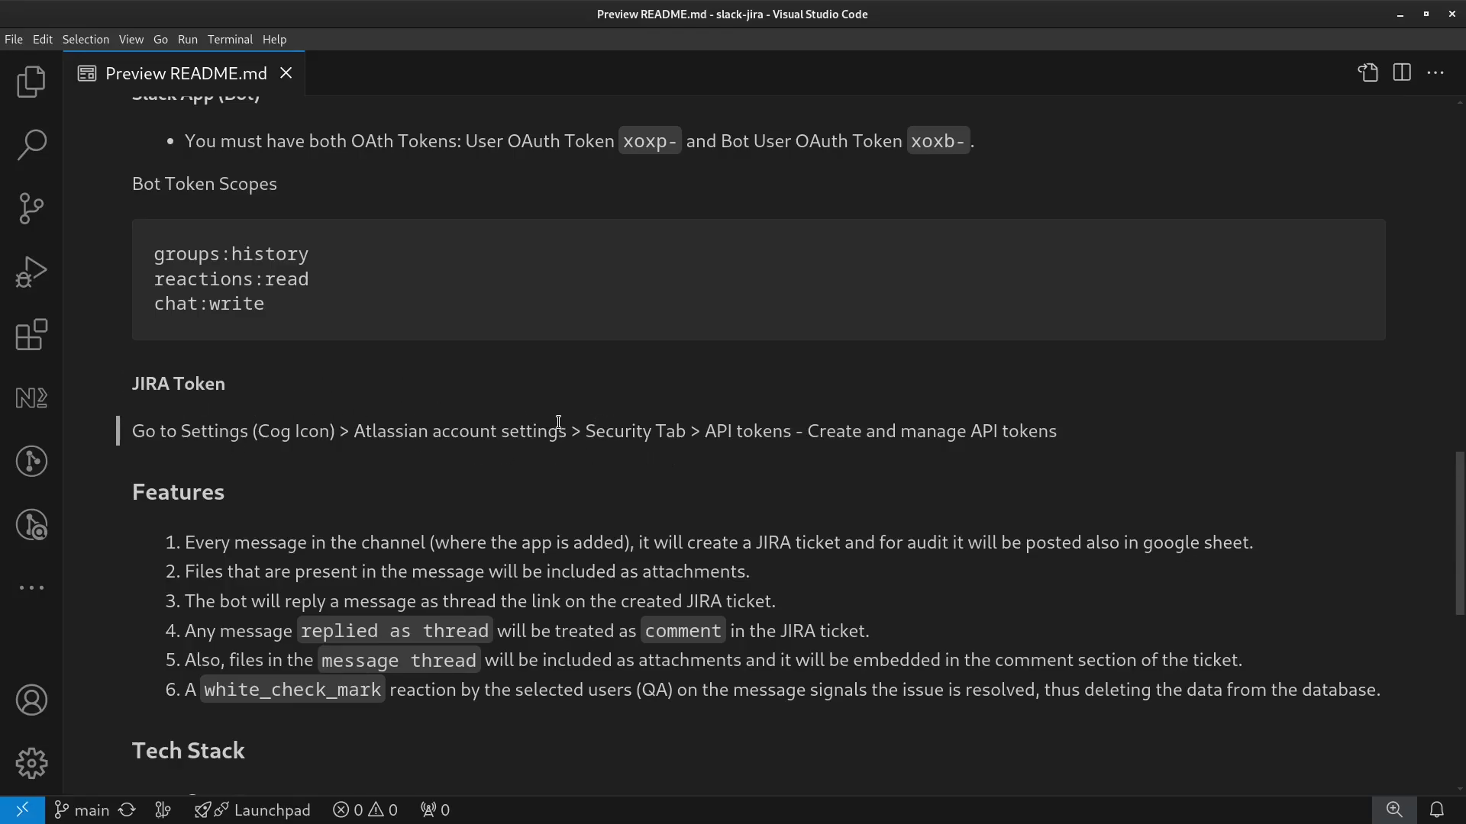
pyautogui.scroll(3, 517, 442)
# Step: Switch to Slack and compose the message "Testing video." in dev-pull-requests, with the copied screenshot pasted in as an attachment
pyautogui.press('super')
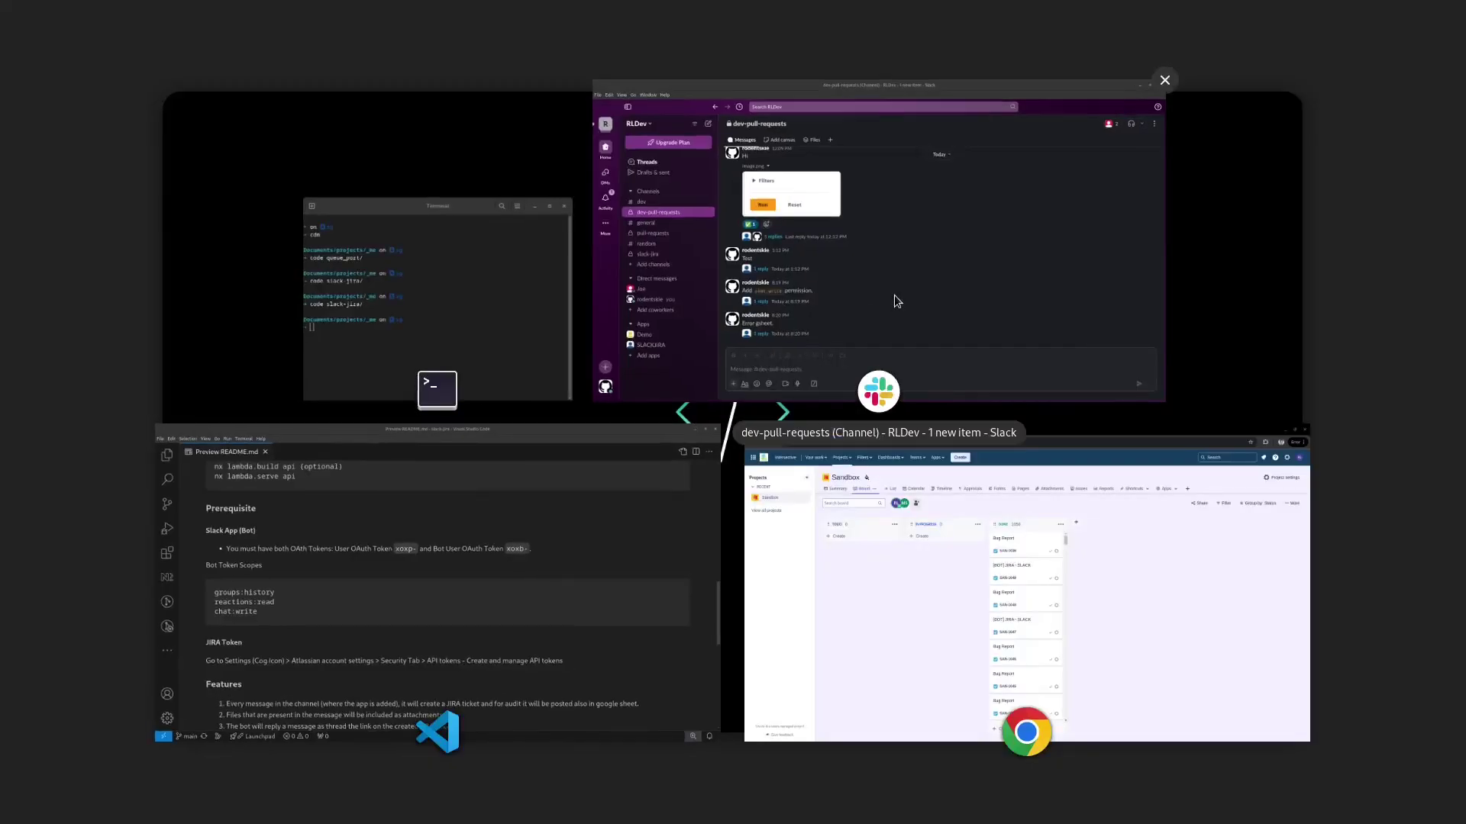
pyautogui.click(869, 294)
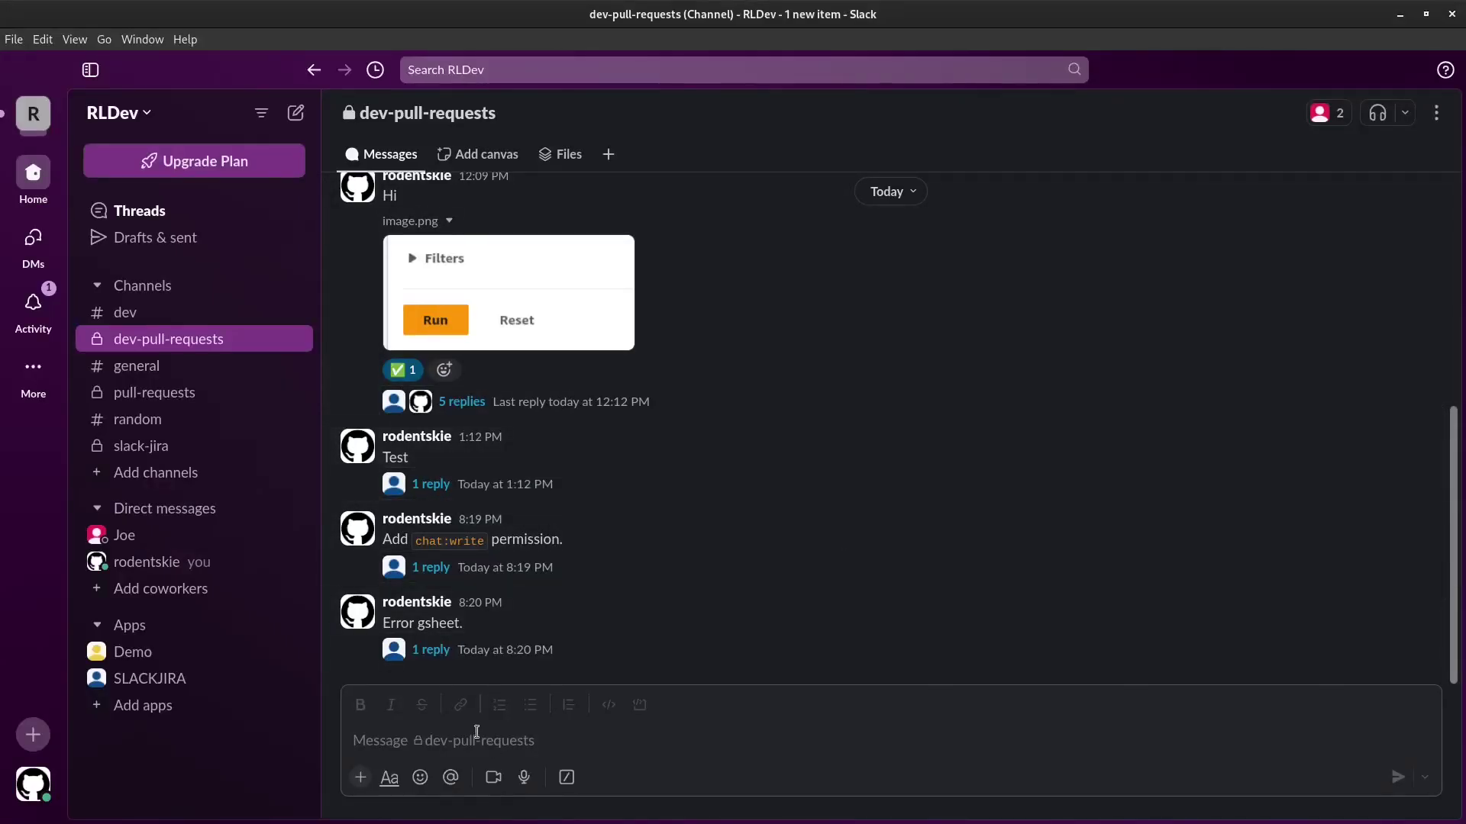
pyautogui.click(447, 732)
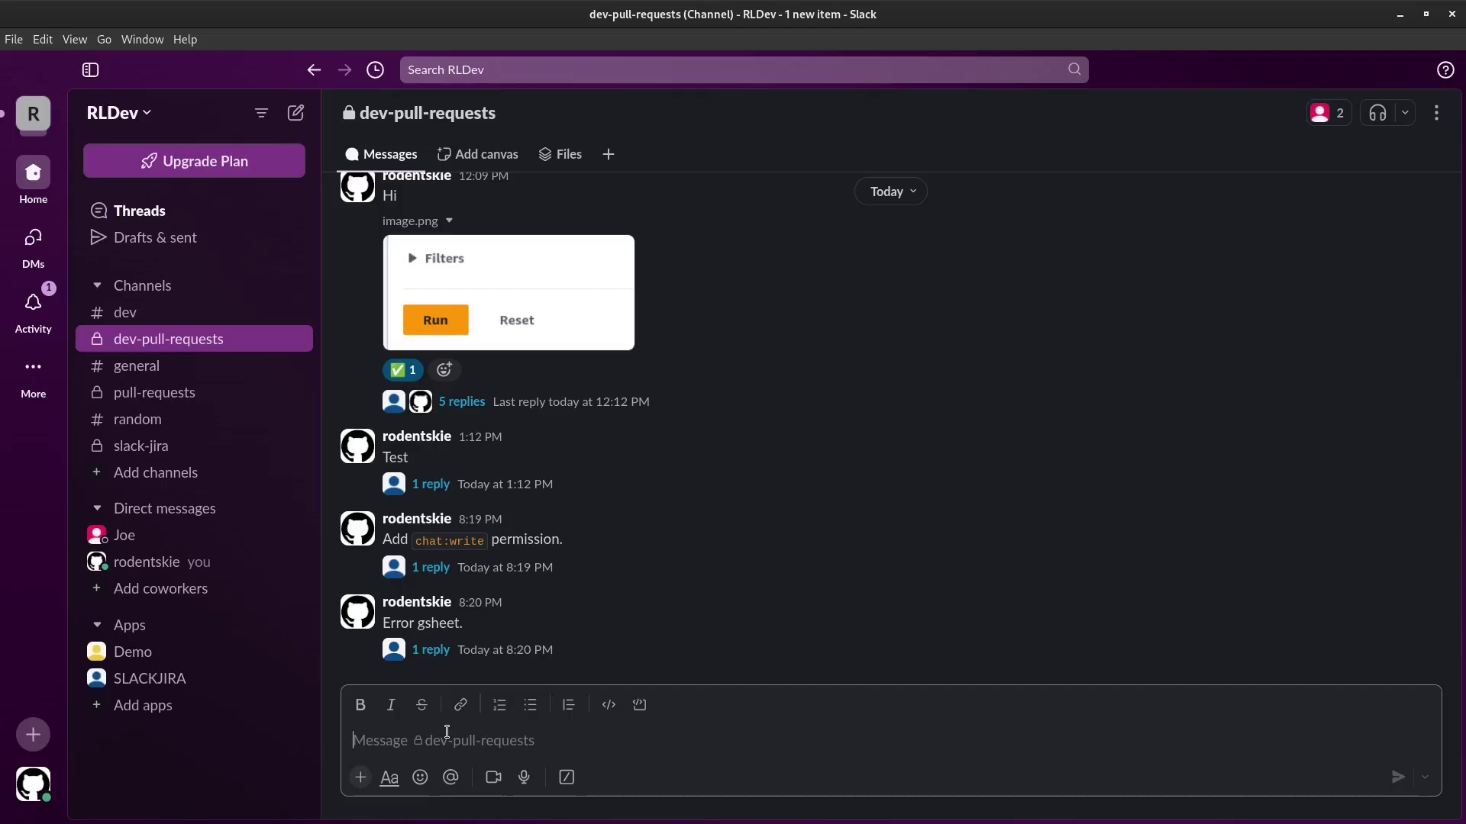
pyautogui.write('Testing video.')
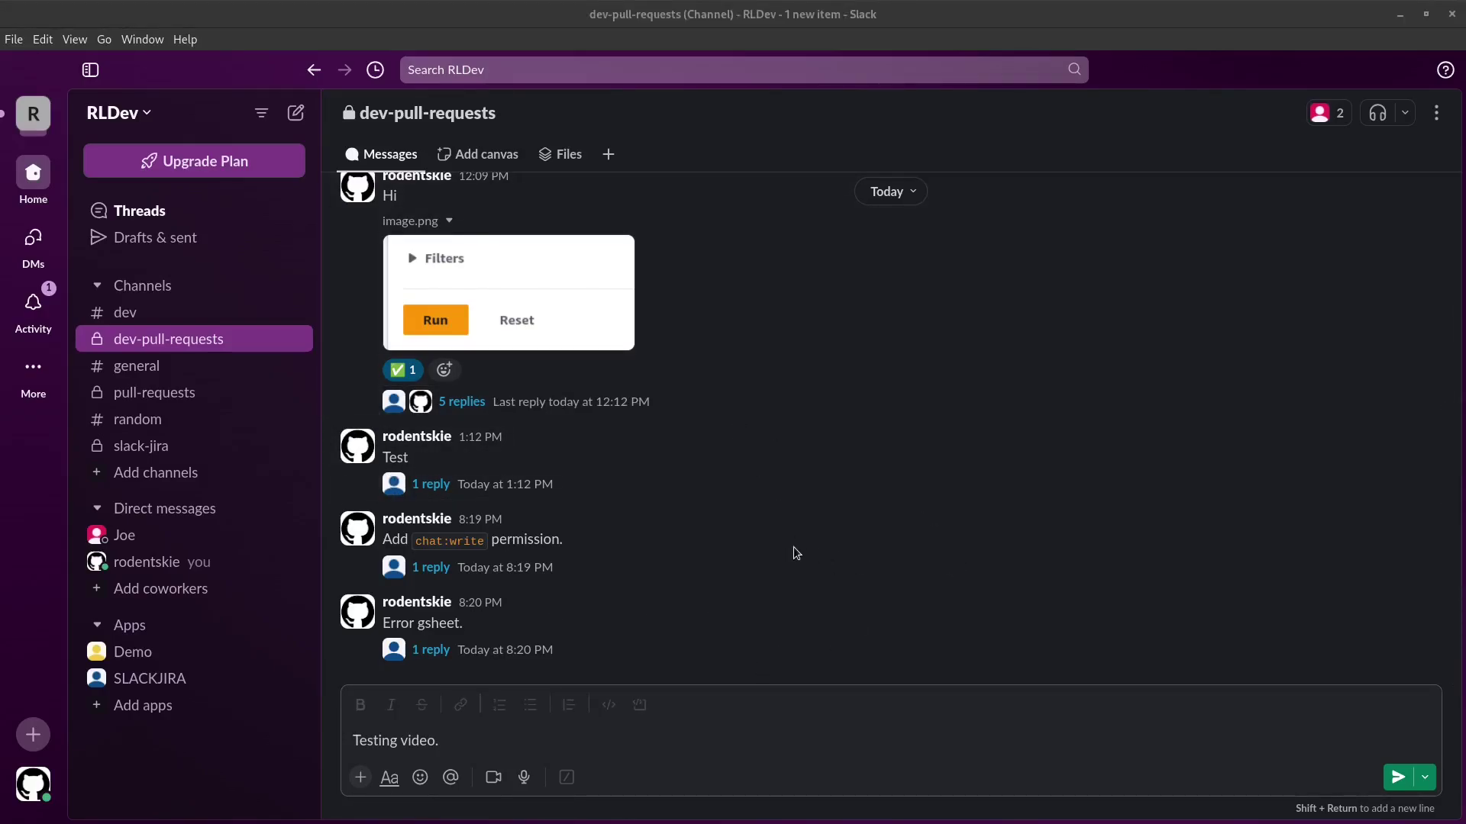
pyautogui.hotkey('ctrl', 'v')
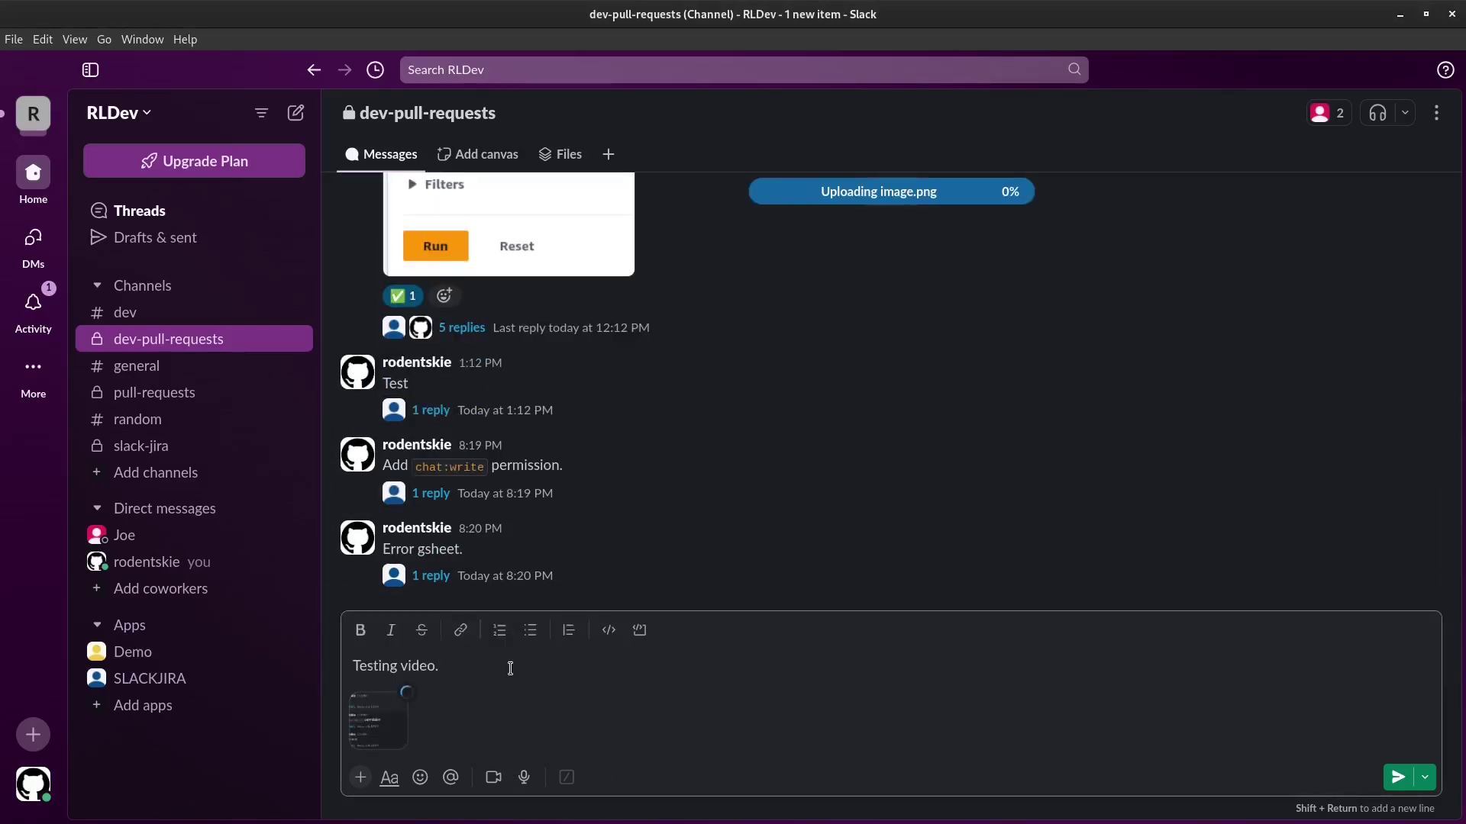
# Step: Attach the recent file 855564-hd_1920_1080_24fps.mp4 to the message and send it to the channel
pyautogui.click(360, 778)
pyautogui.moveTo(437, 654)
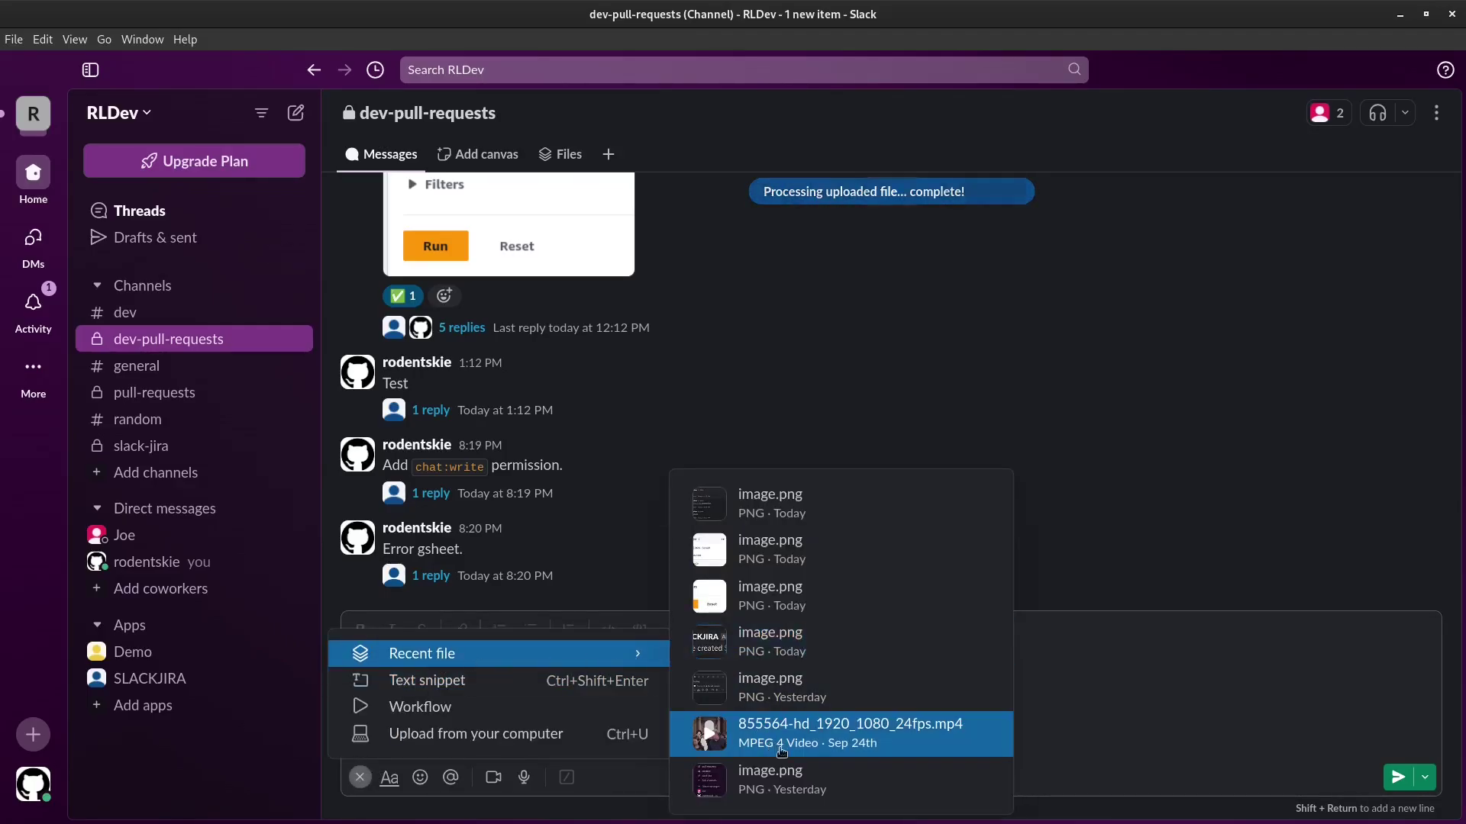
pyautogui.click(680, 733)
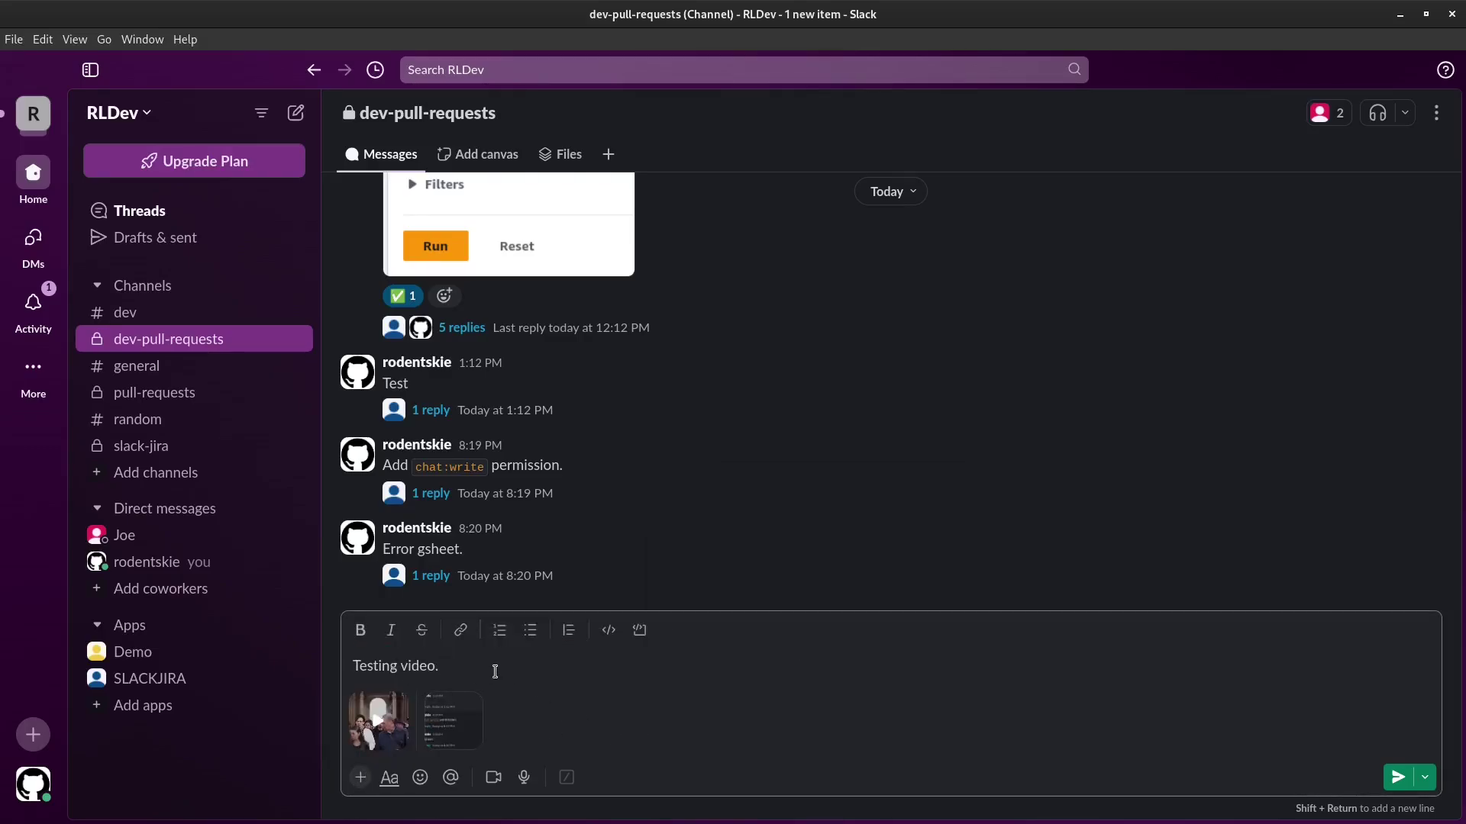
pyautogui.press('Return')
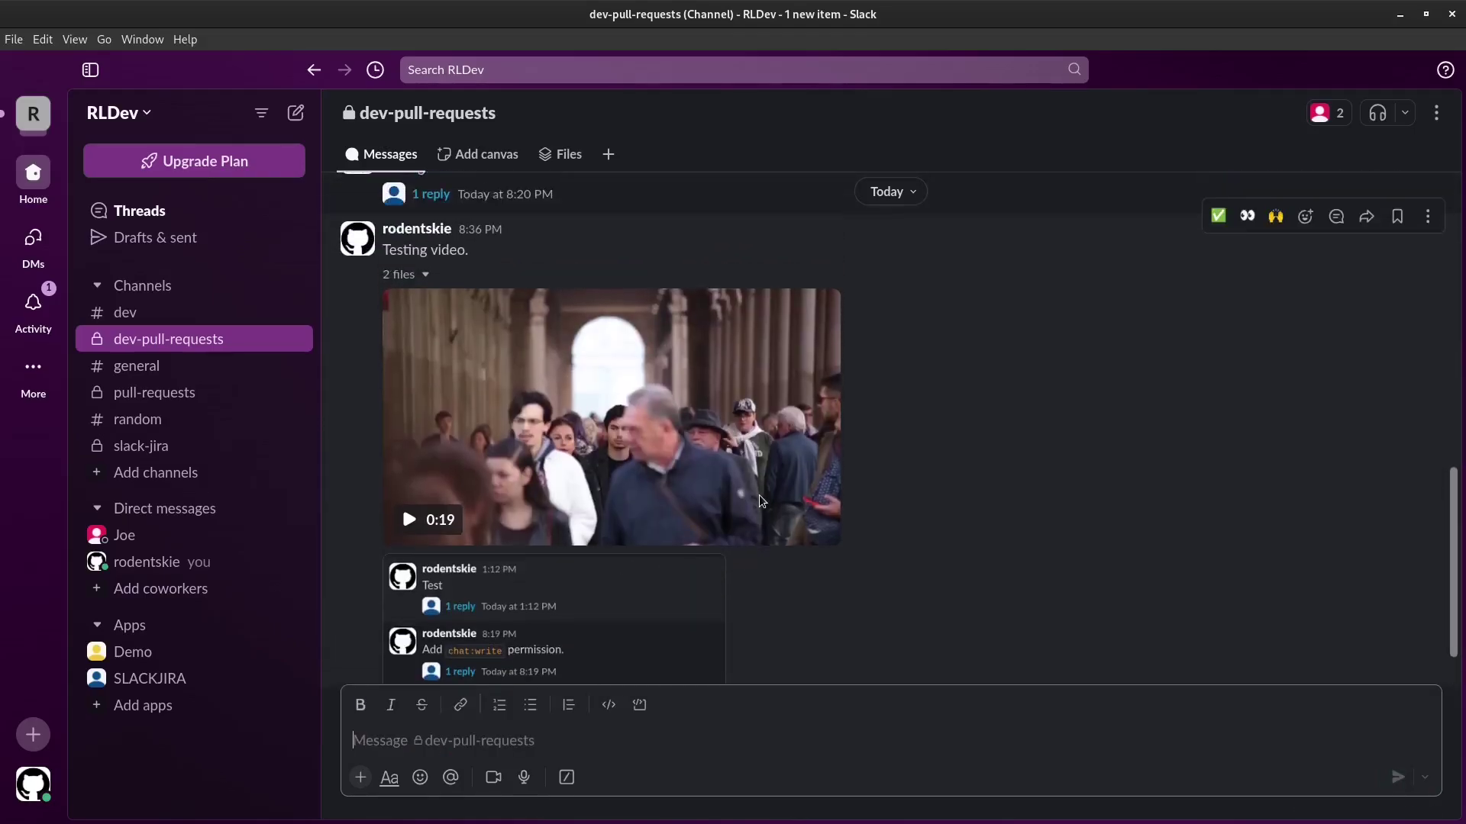
# Step: Check the Jira Sandbox board in Chrome for the ticket created from the message, and return to the Slack channel
pyautogui.press('super')
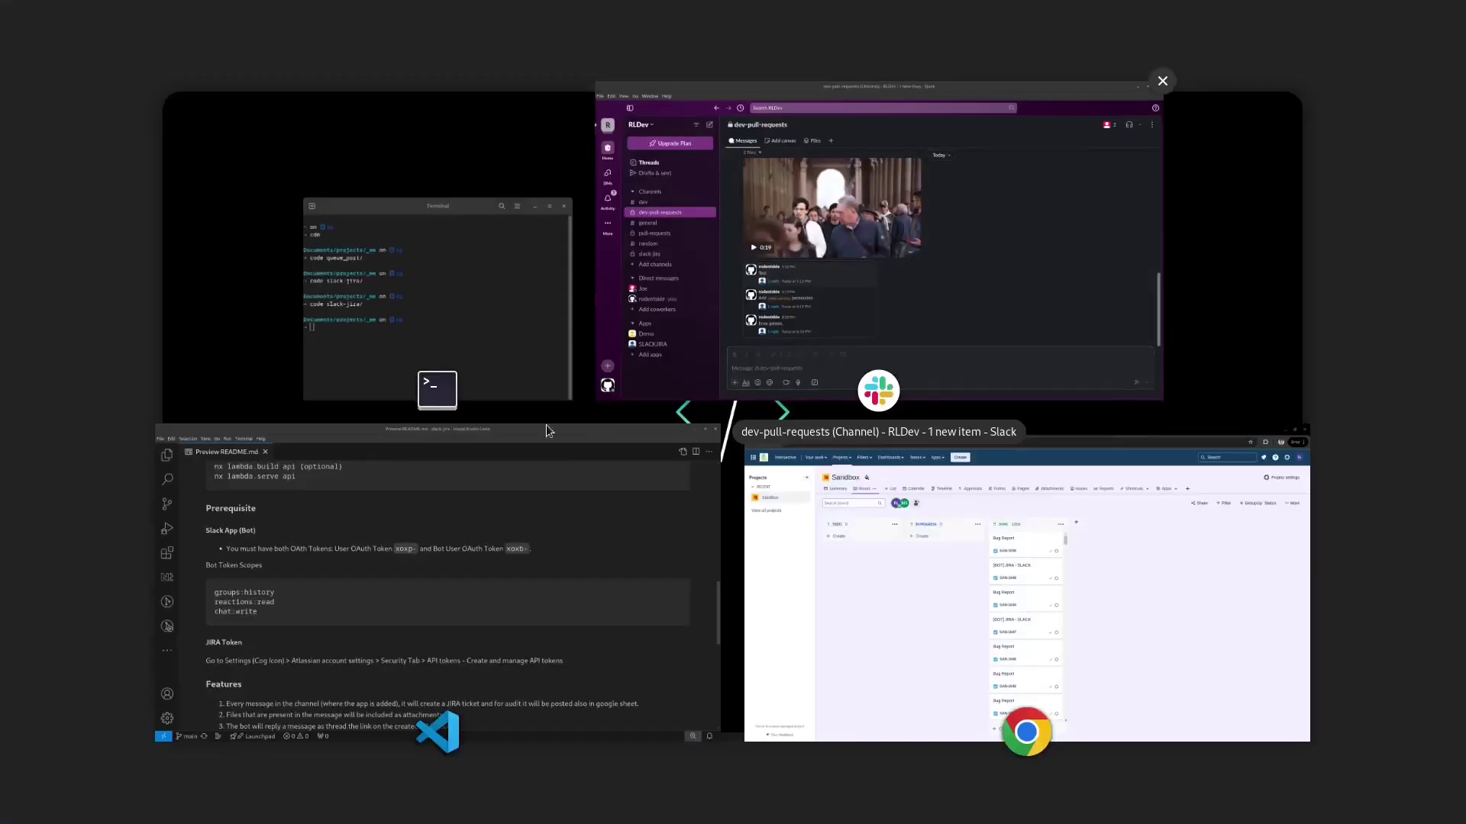
pyautogui.click(826, 585)
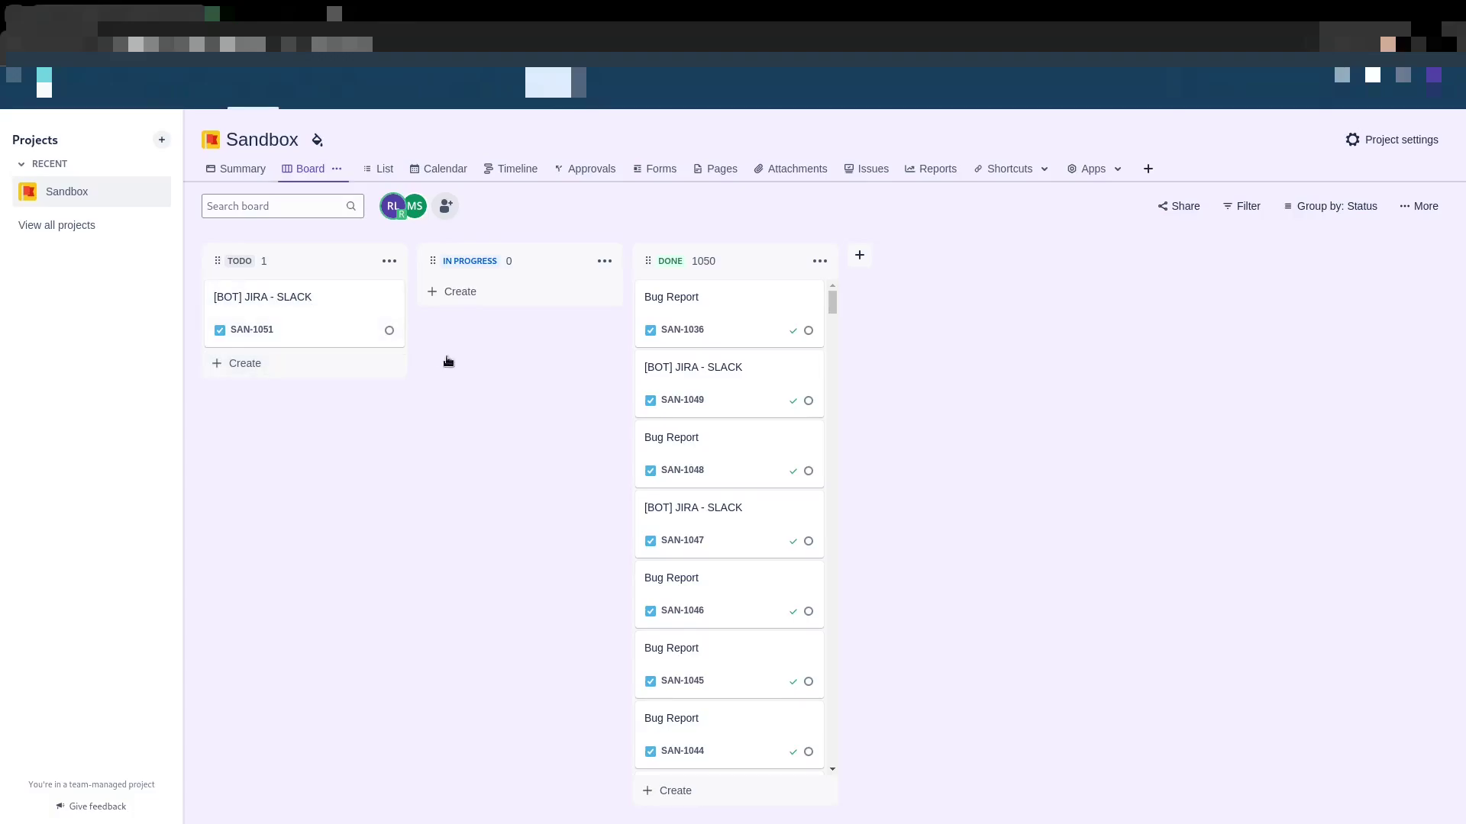
pyautogui.press('super')
pyautogui.click(849, 363)
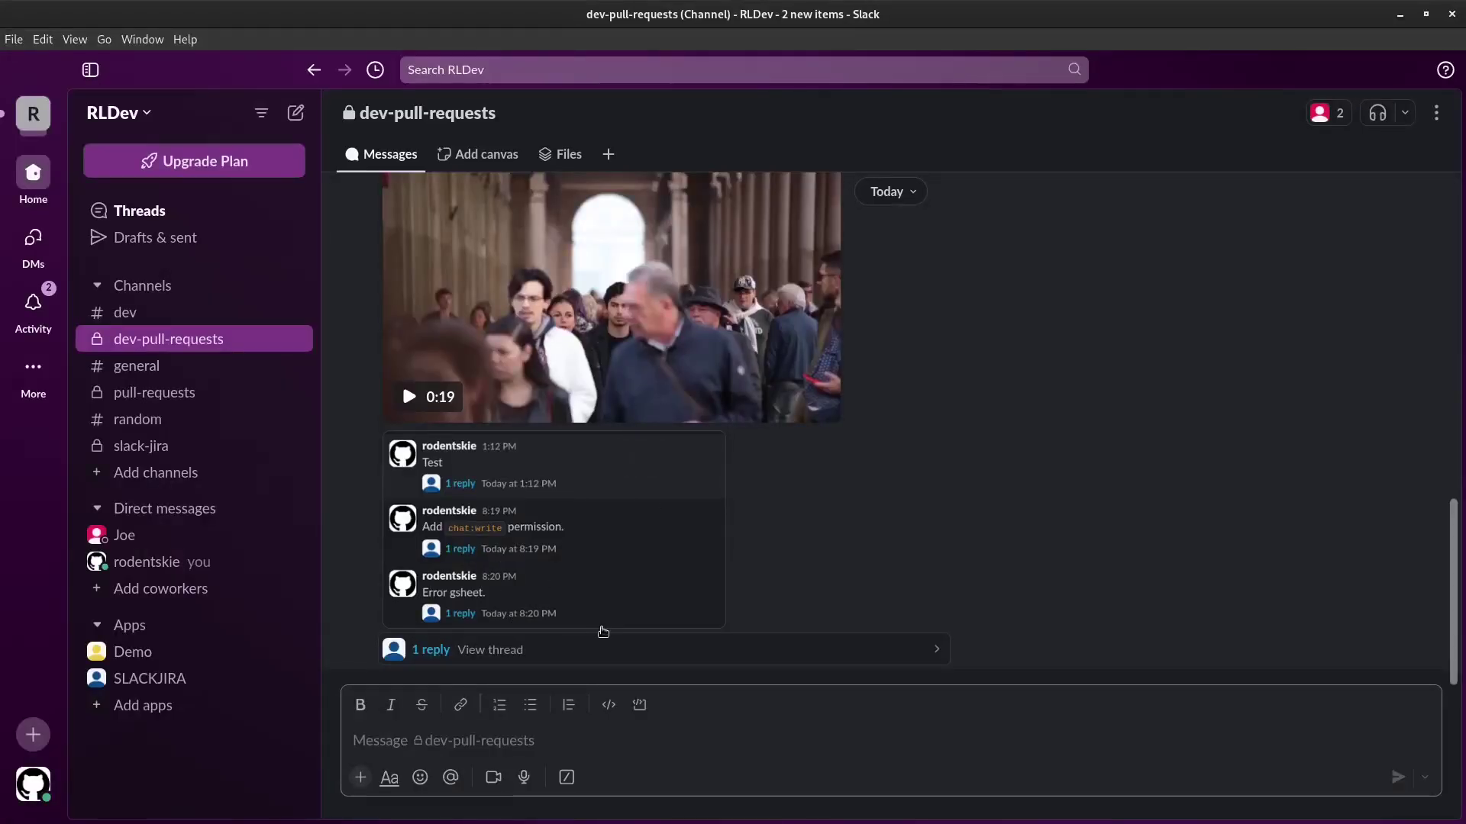
# Step: Recheck the TODO column of the Jira Sandbox board in Chrome and switch back to Slack
pyautogui.press('super')
pyautogui.click(895, 575)
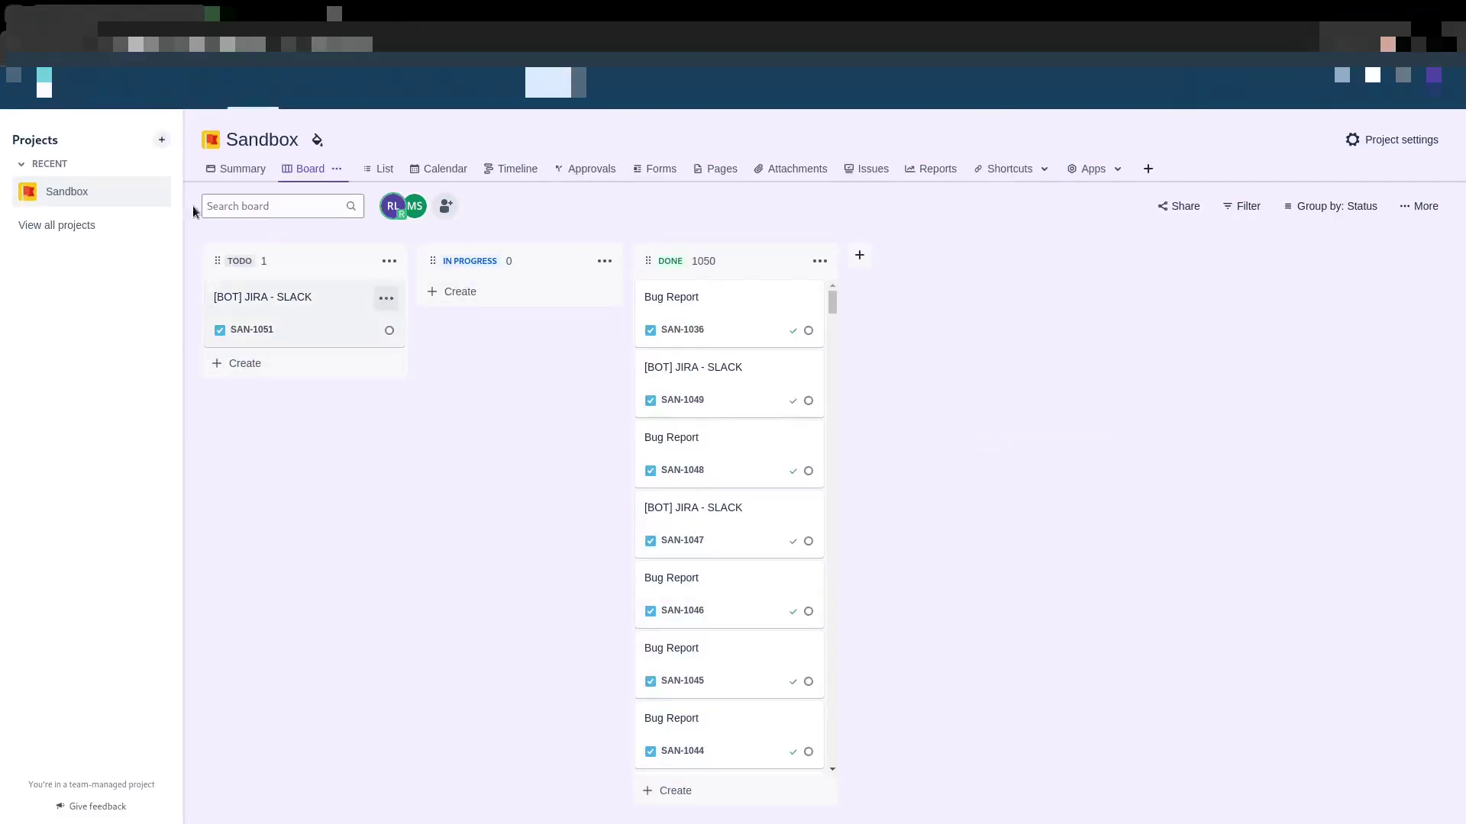
pyautogui.press('super')
pyautogui.click(840, 365)
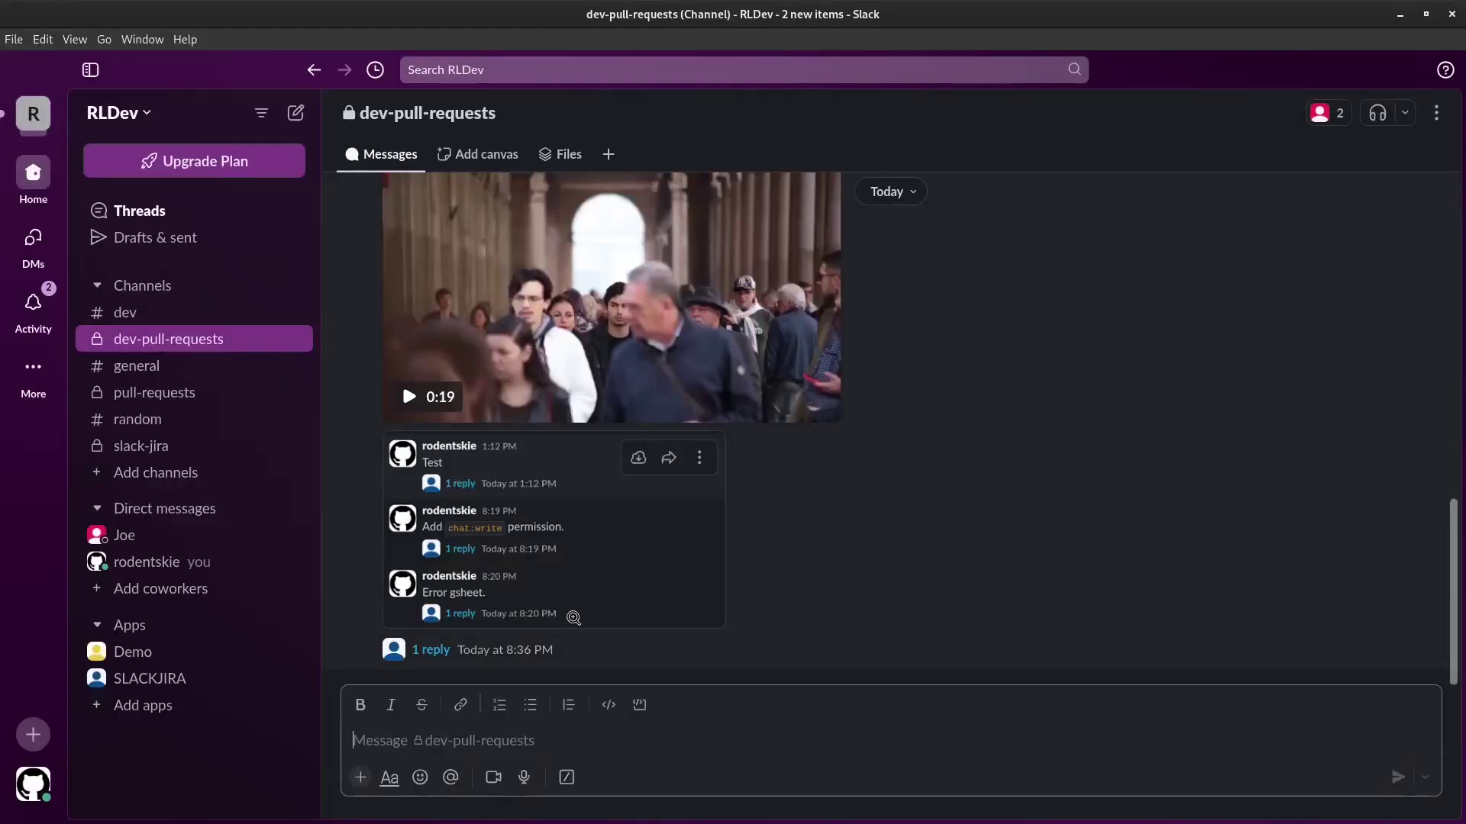
# Step: Open the thread of the "Testing video." message in dev-pull-requests and review the SLACKJIRA bot's reply
pyautogui.scroll(3, 548, 464)
pyautogui.scroll(-3, 549, 464)
pyautogui.click(484, 652)
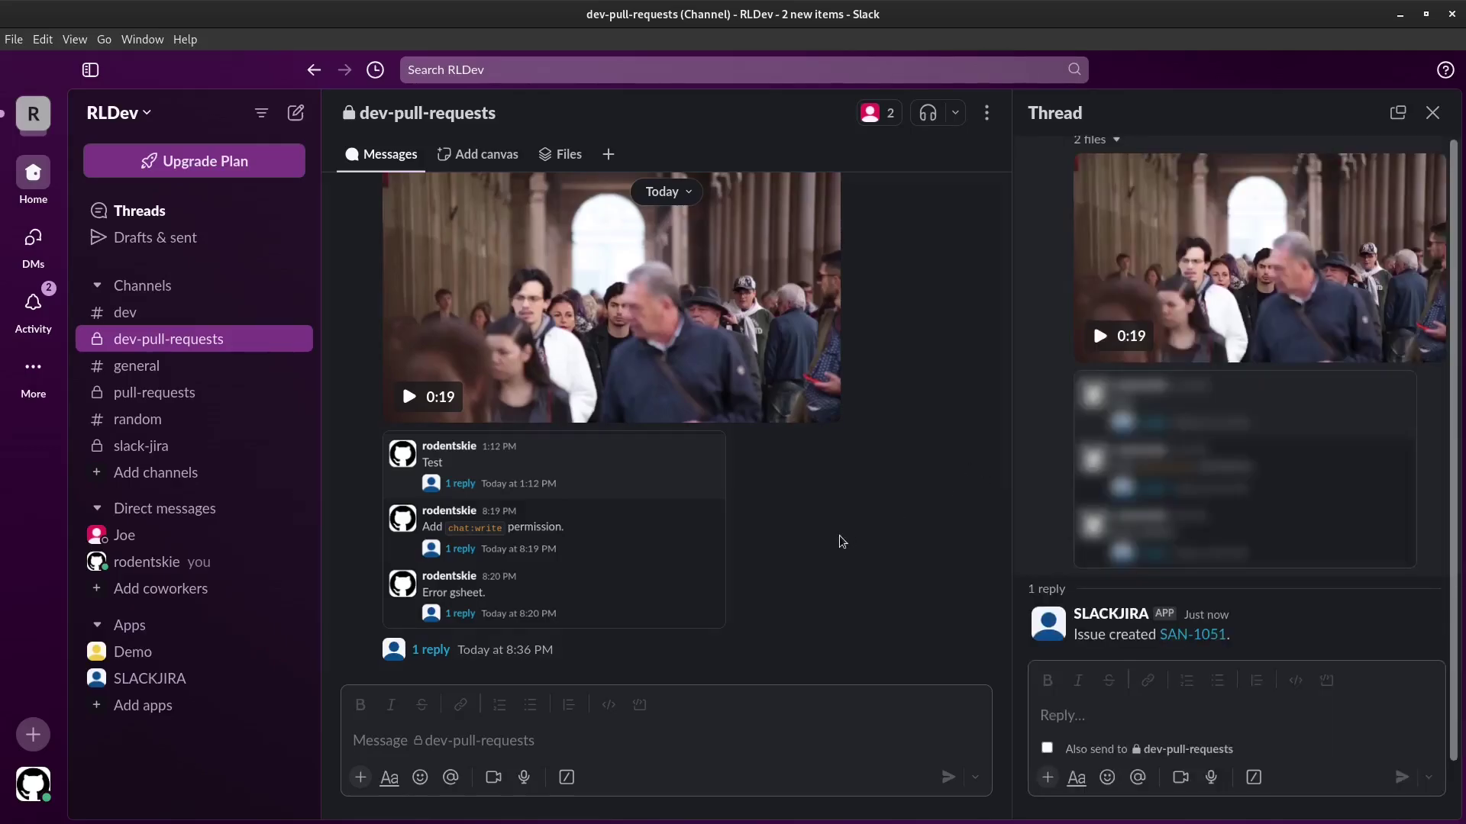
pyautogui.scroll(2, 1174, 410)
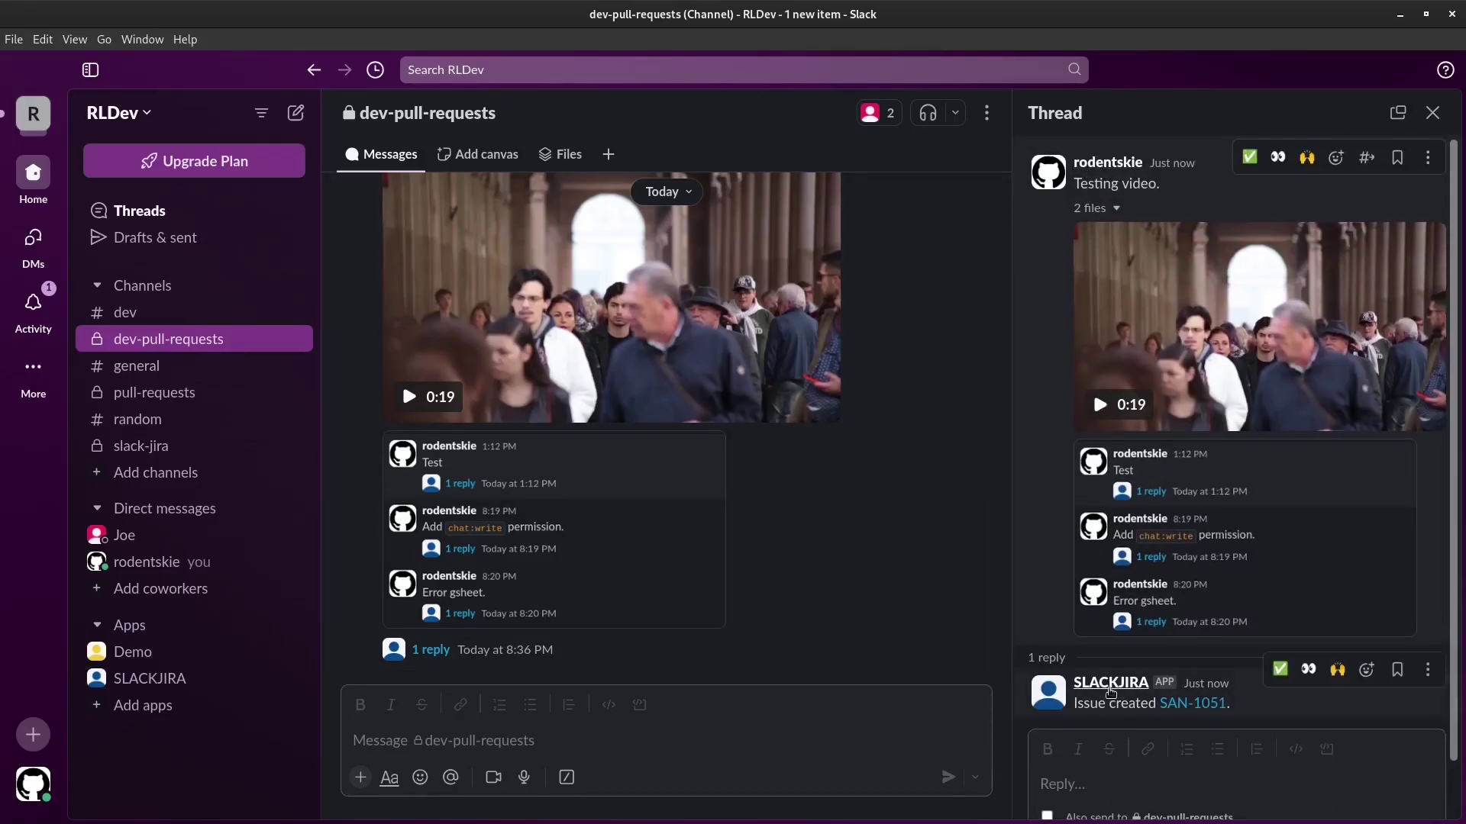
pyautogui.click(1108, 683)
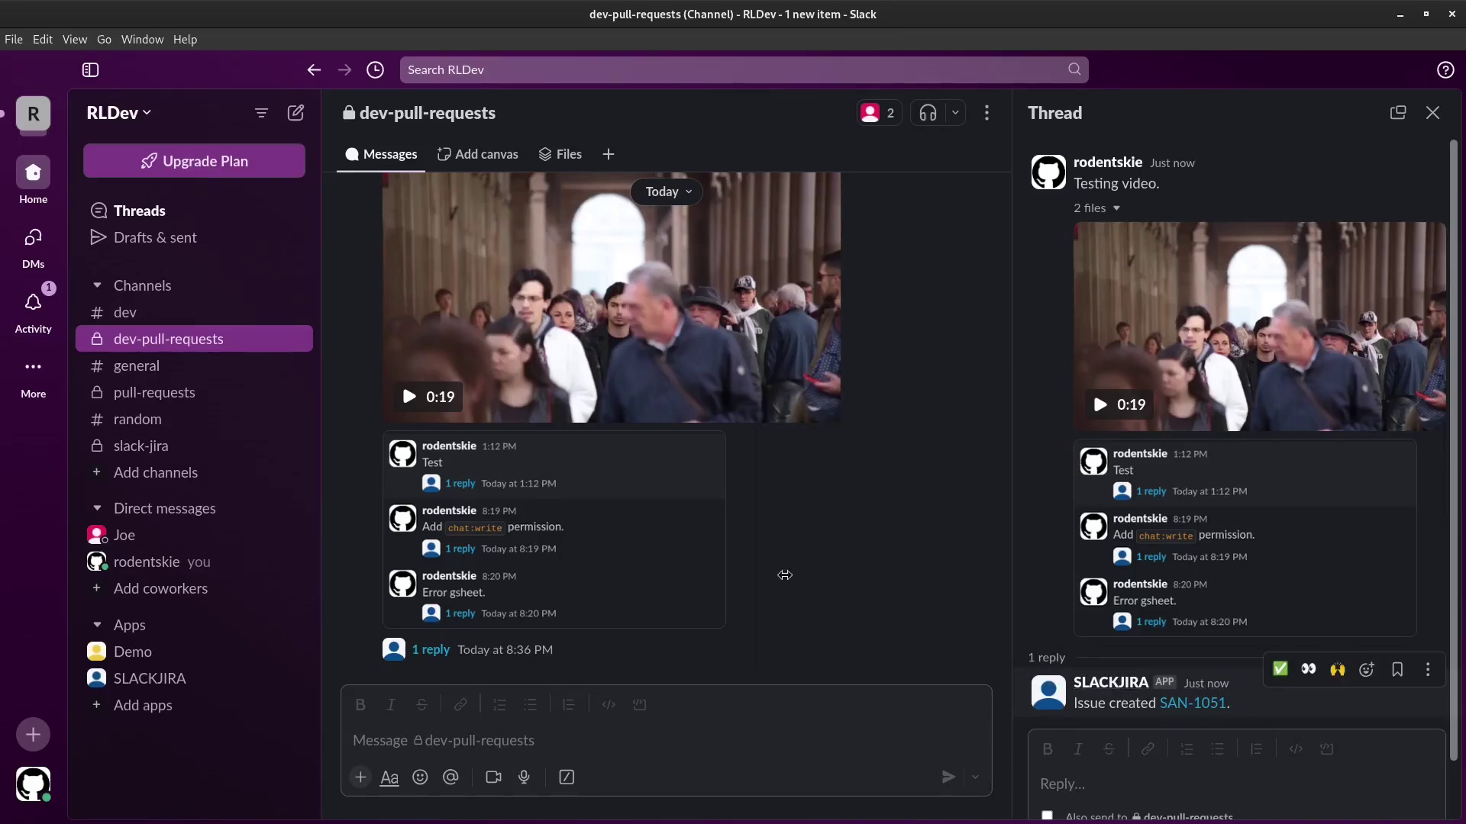
# Step: Switch to Chrome and inspect the description and attachments of Jira ticket SAN-1051, plus the issue log spreadsheet
pyautogui.press('super')
pyautogui.click(911, 620)
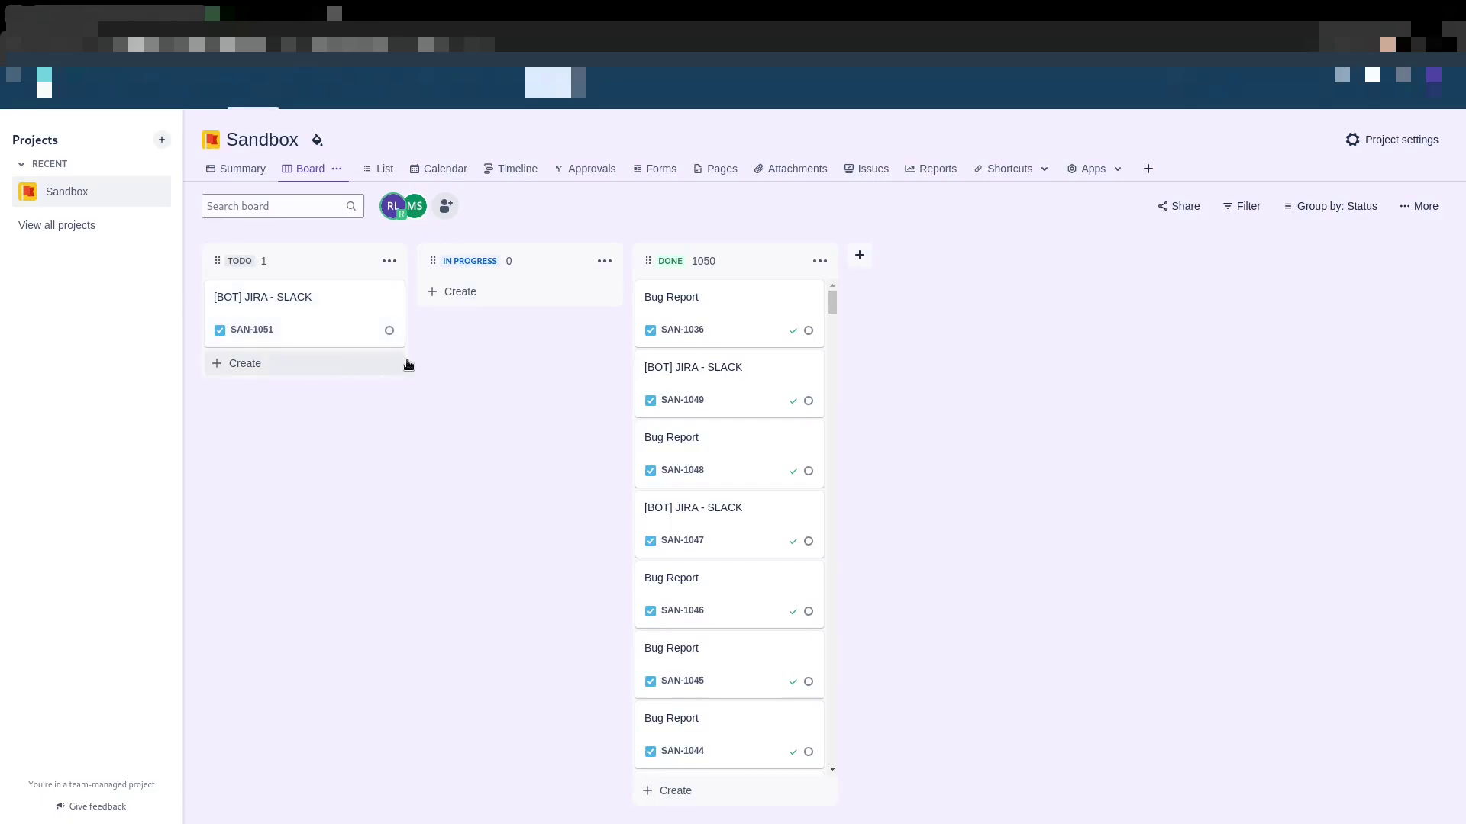
pyautogui.click(354, 348)
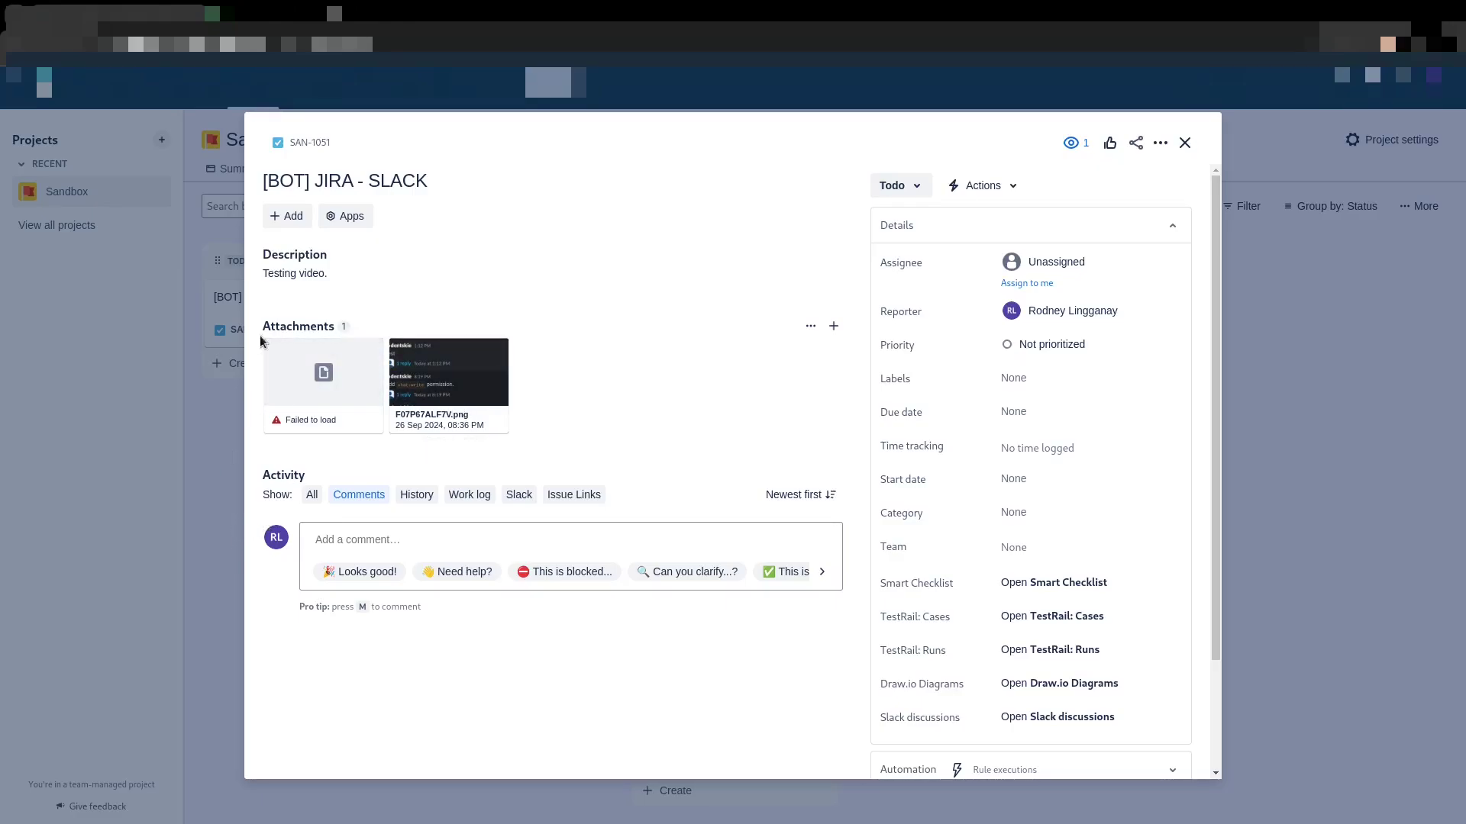
pyautogui.press('Escape')
pyautogui.press('Return')
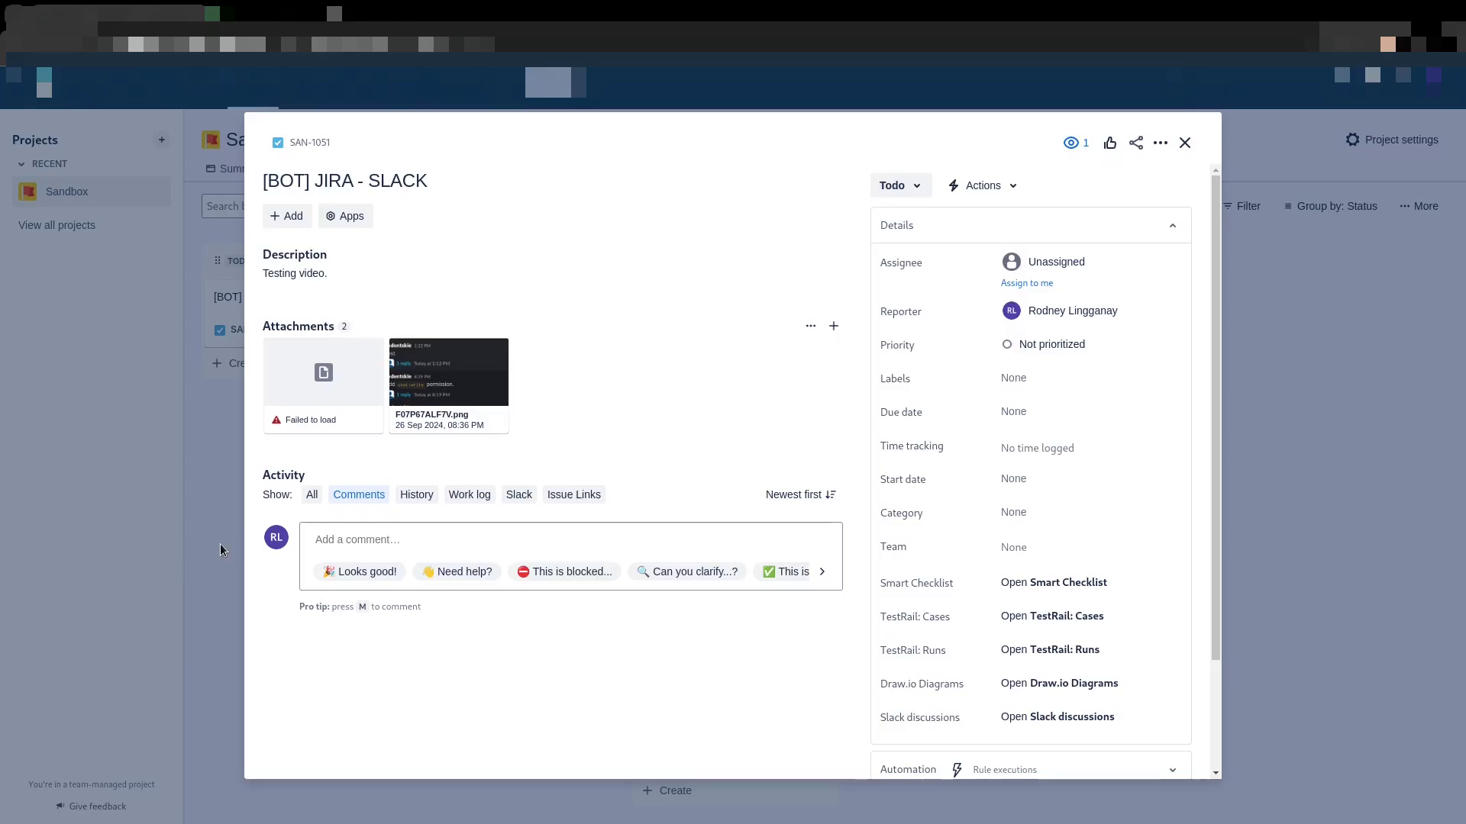
pyautogui.press('Escape')
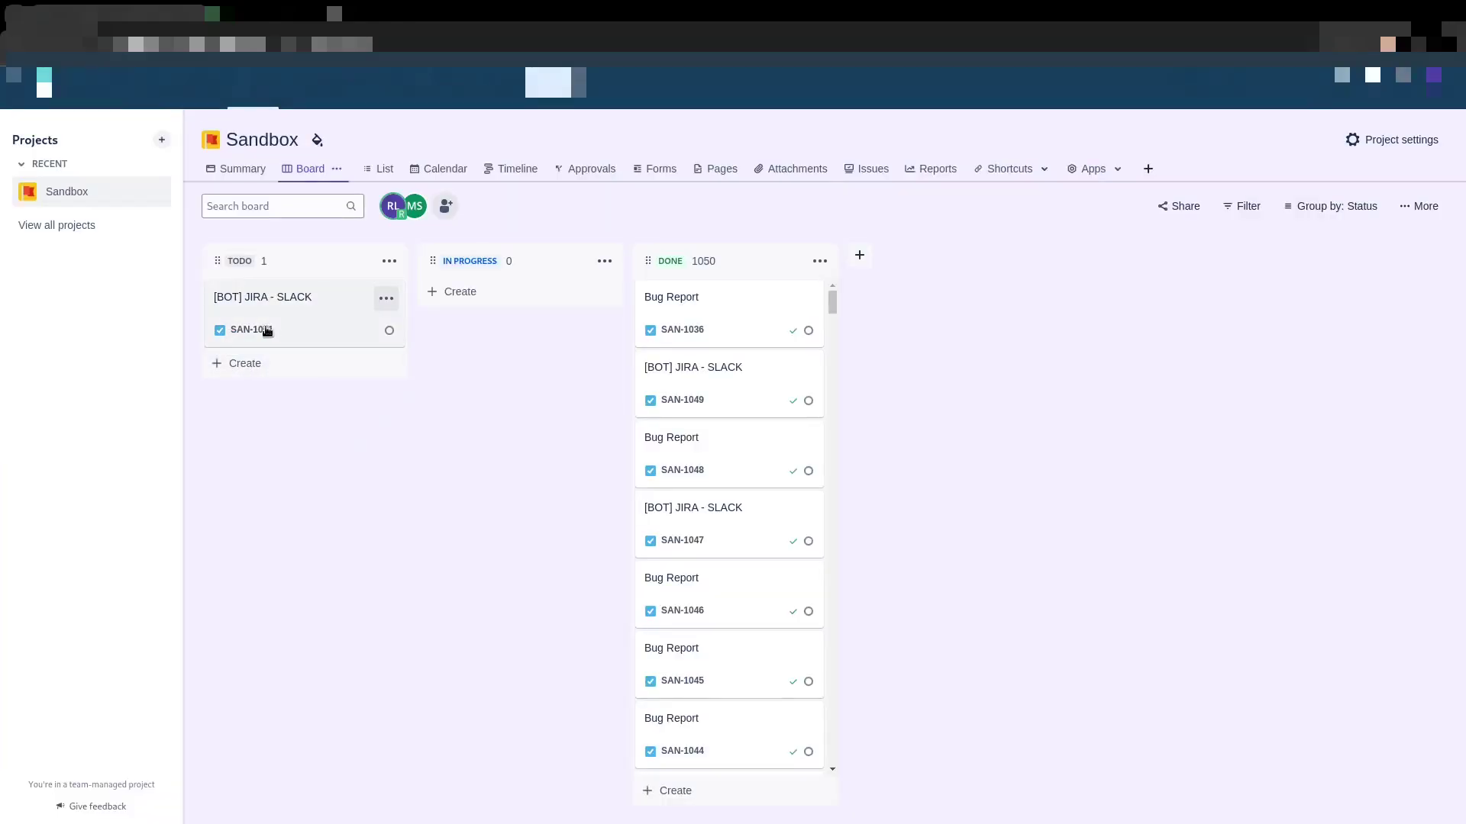
pyautogui.hotkey('ctrl', 'Tab')
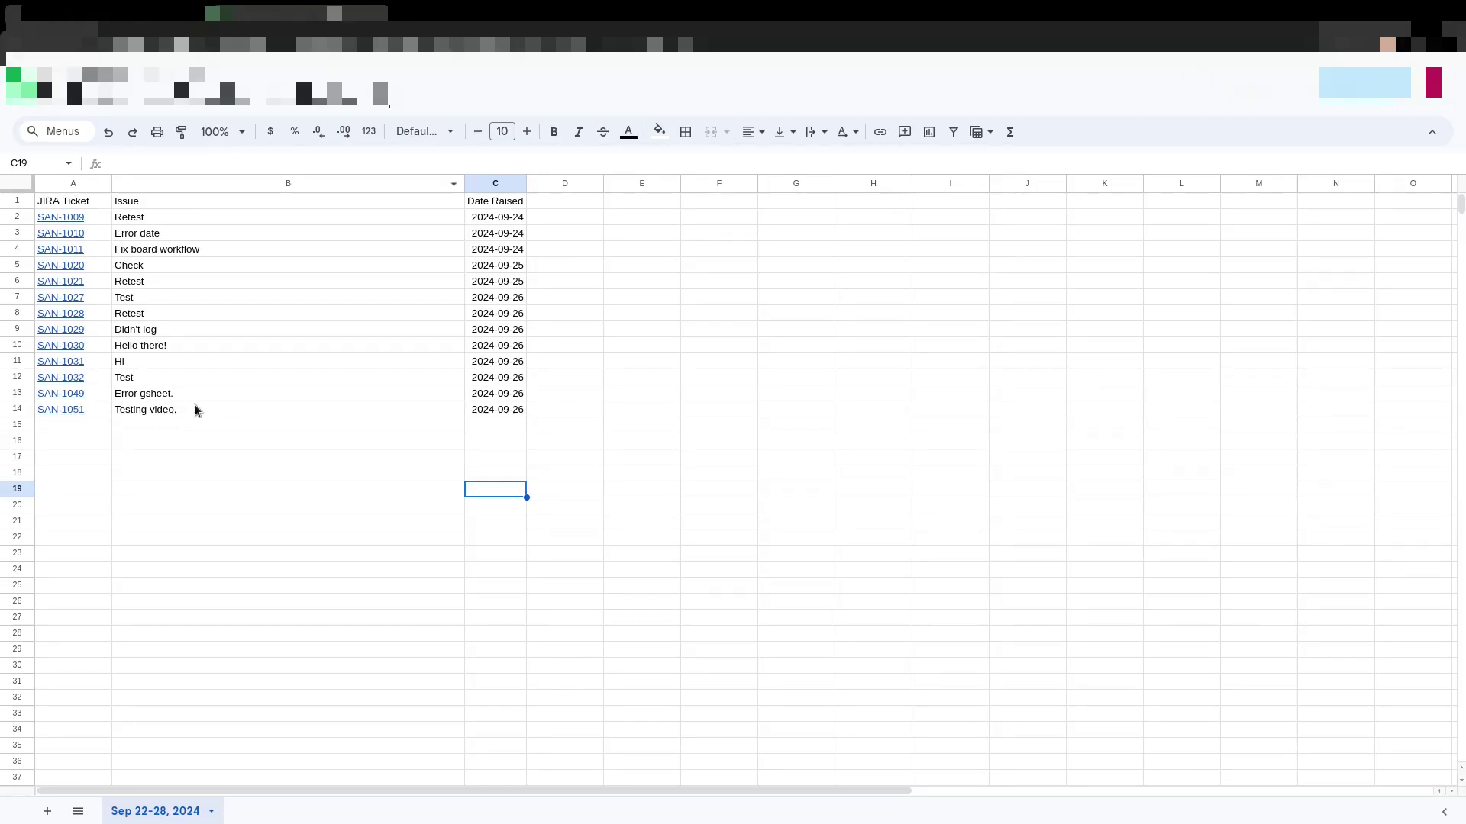
# Step: Switch to Slack and send the thread reply "Yep works fine." with tmp.pdf attached
pyautogui.press('super')
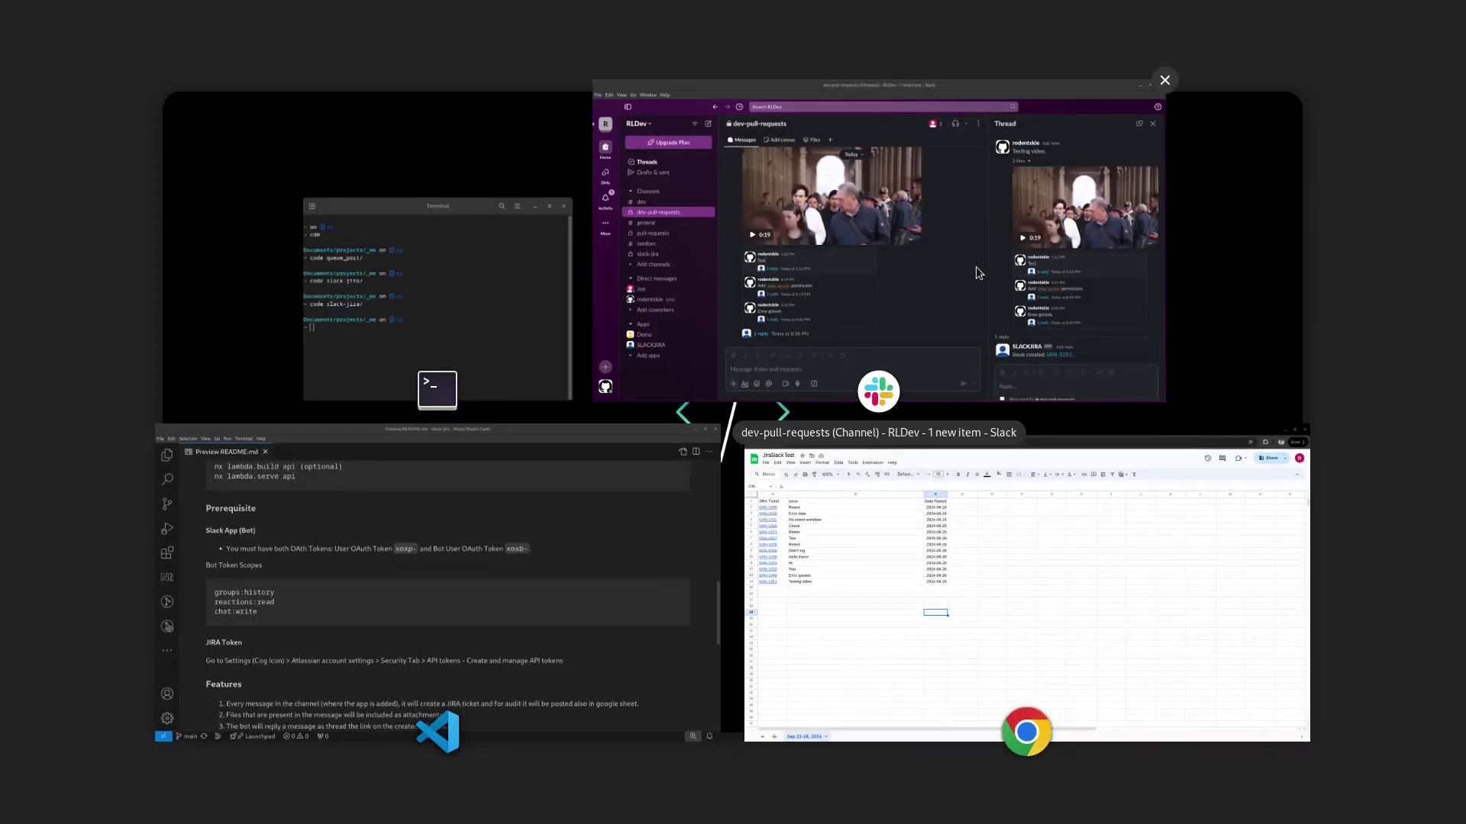
pyautogui.click(958, 397)
pyautogui.scroll(-1, 1150, 584)
pyautogui.click(1096, 708)
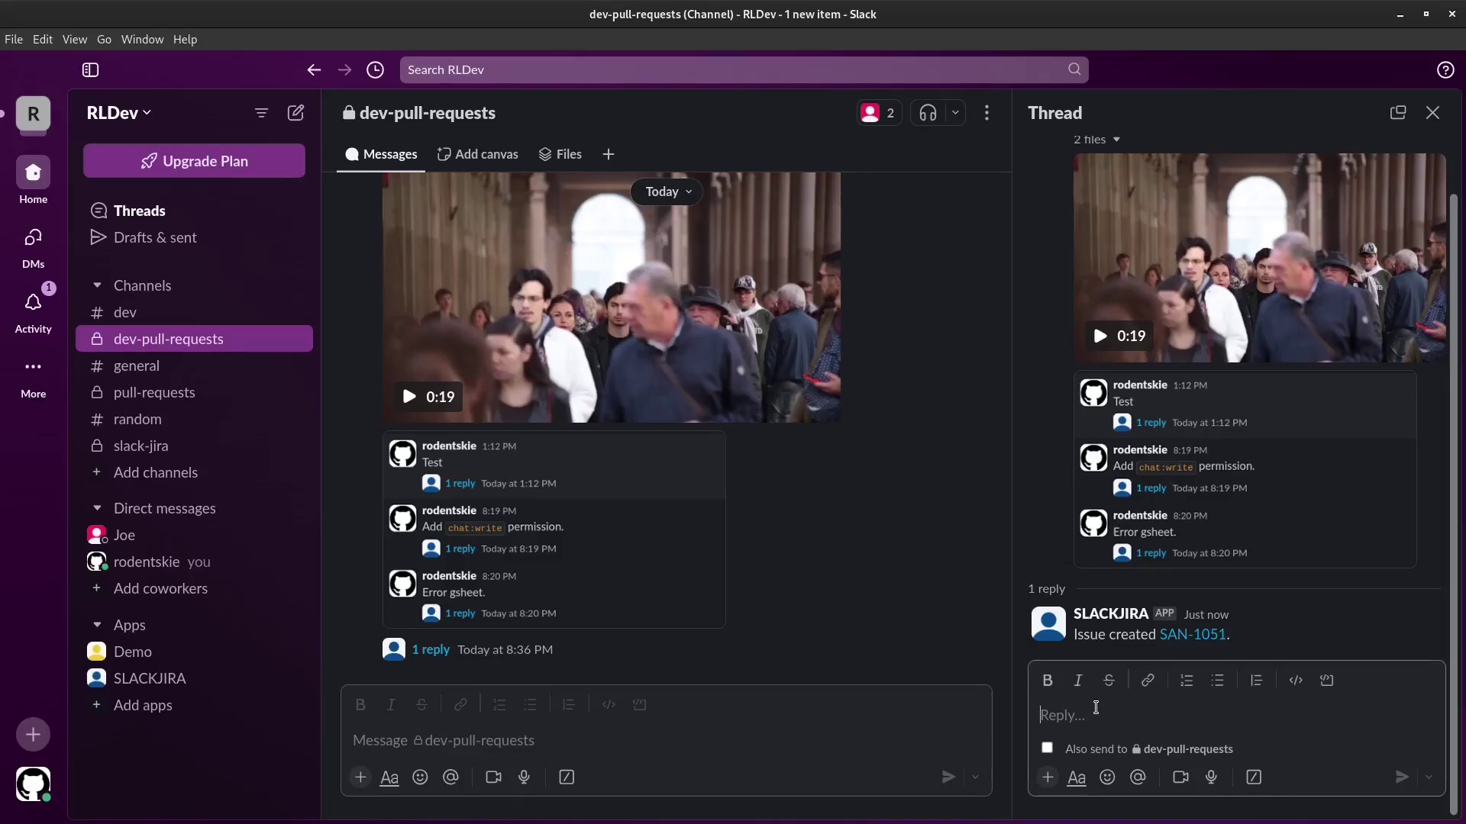
pyautogui.write('Yep work')
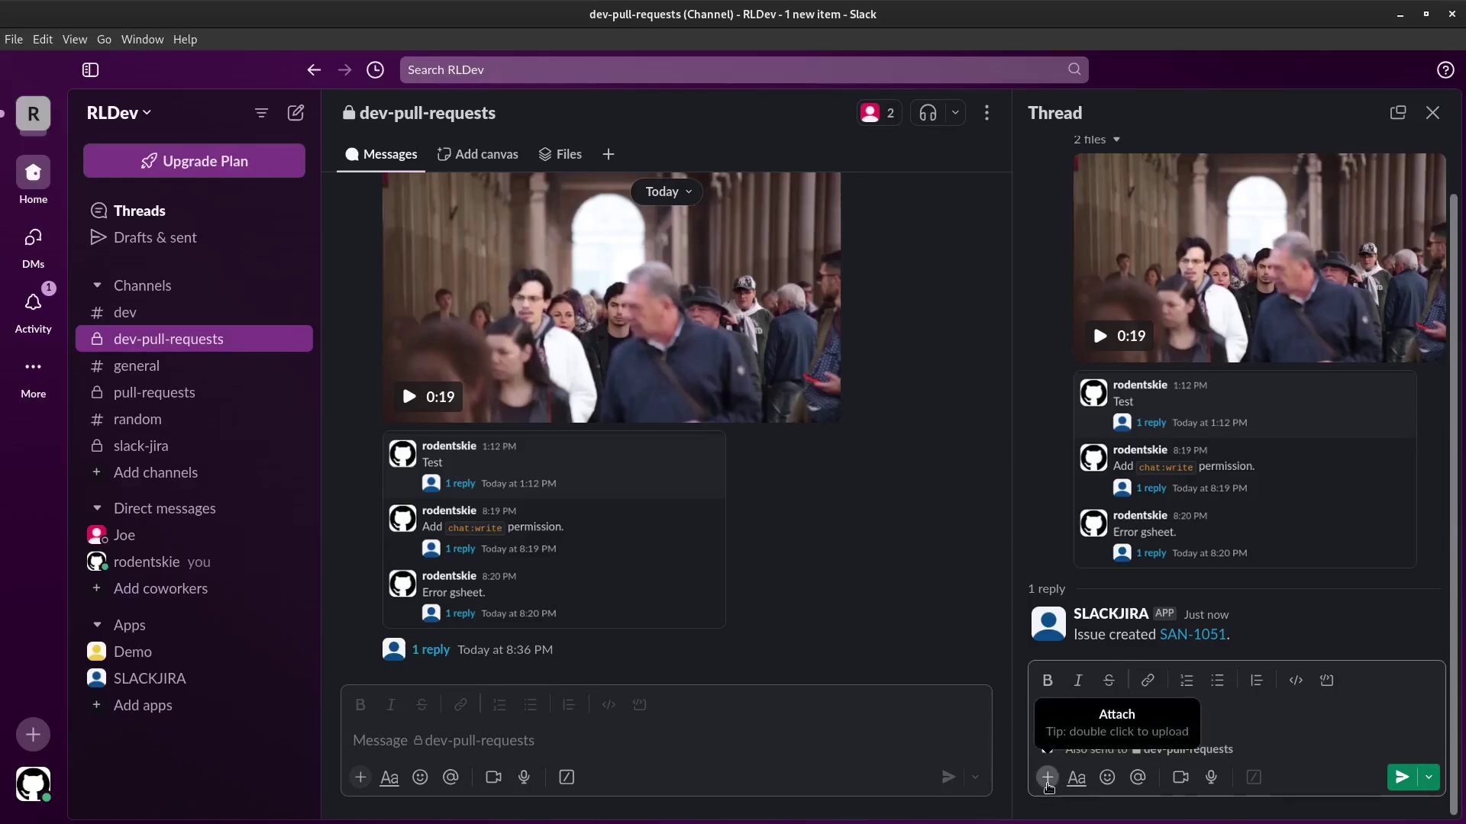
pyautogui.click(1049, 778)
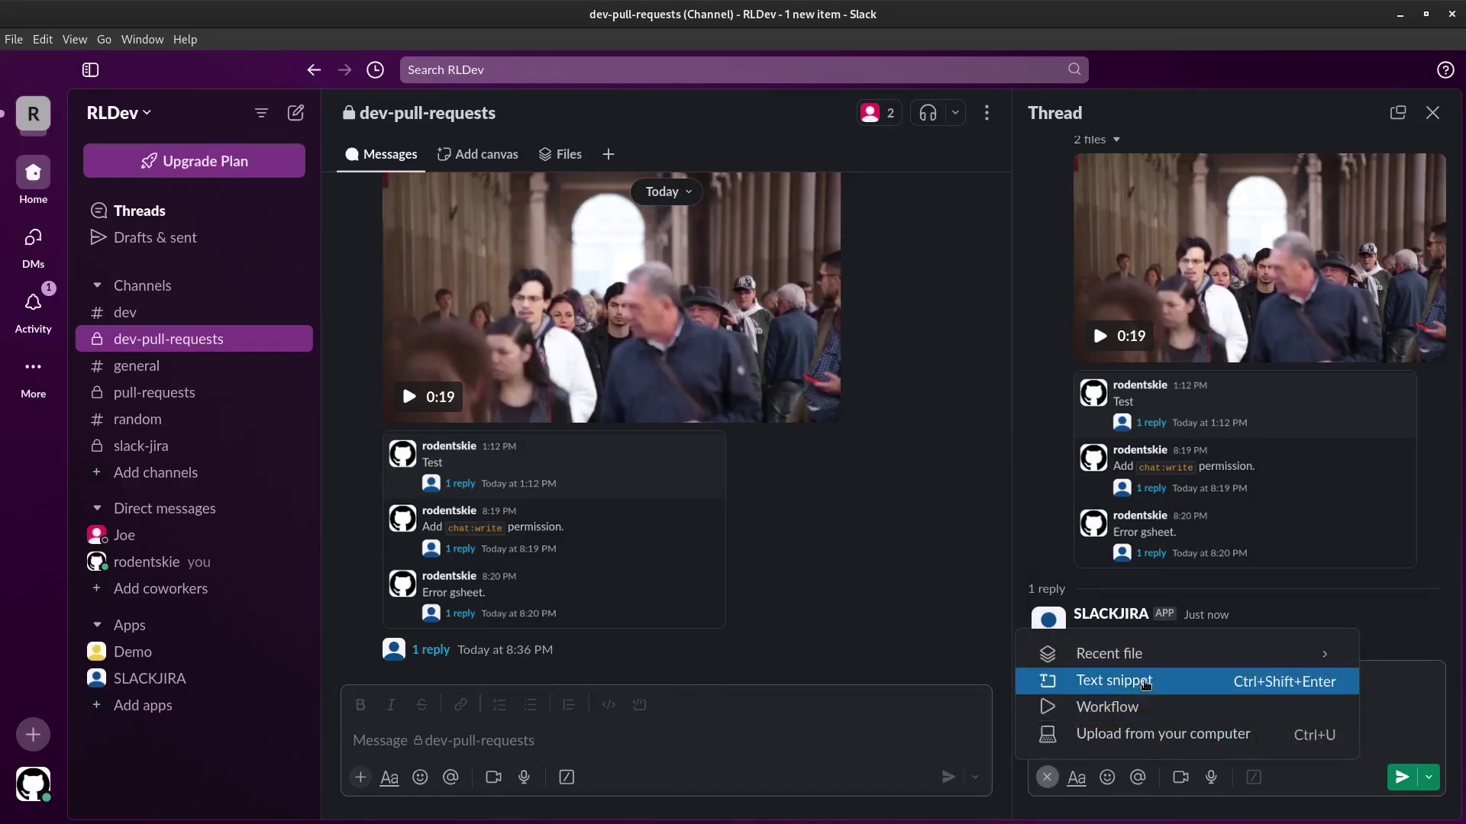
pyautogui.press('Escape')
pyautogui.hotkey('alt', 'Tab')
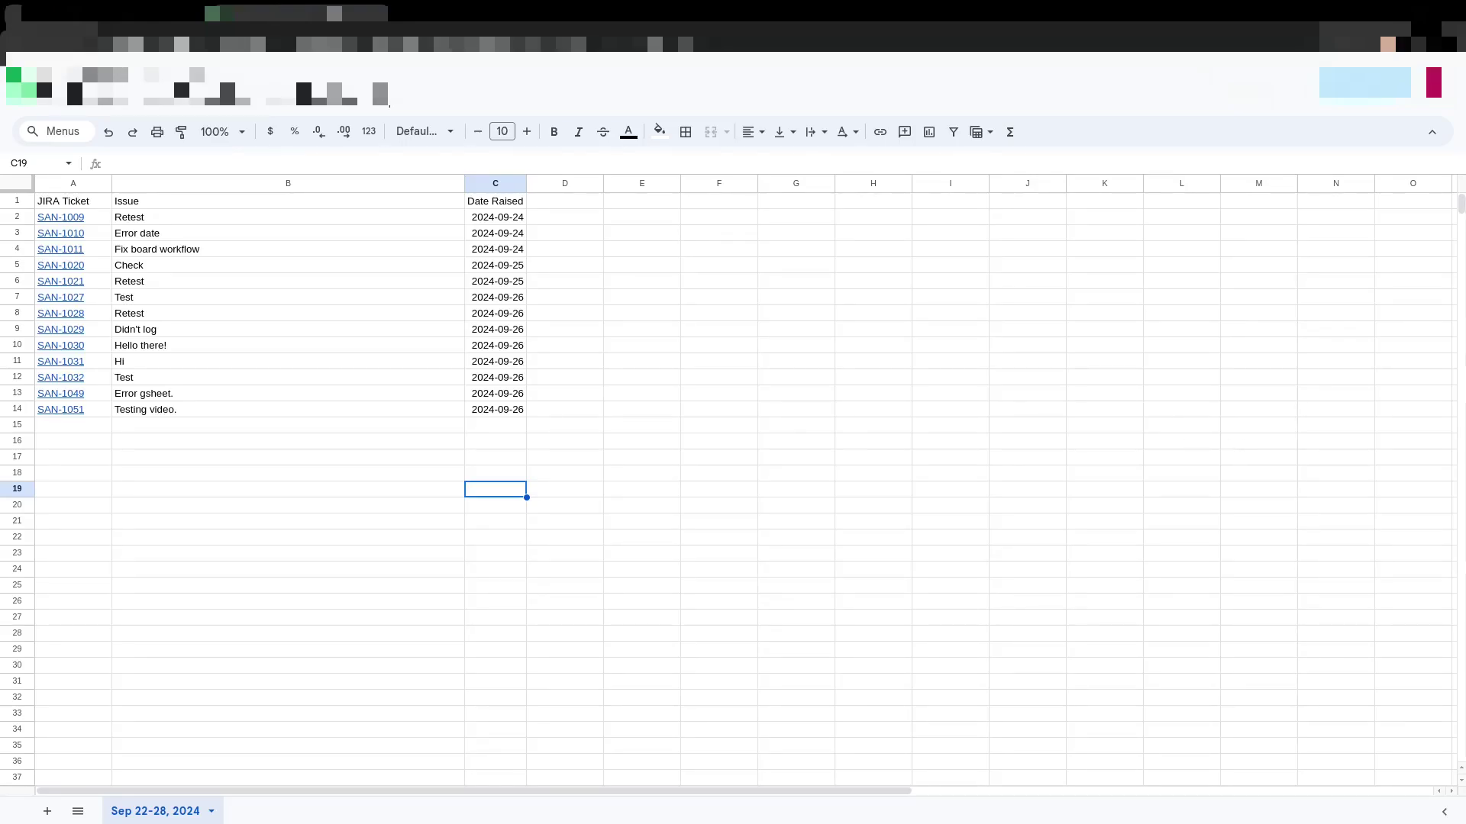
pyautogui.hotkey('alt', 'Tab')
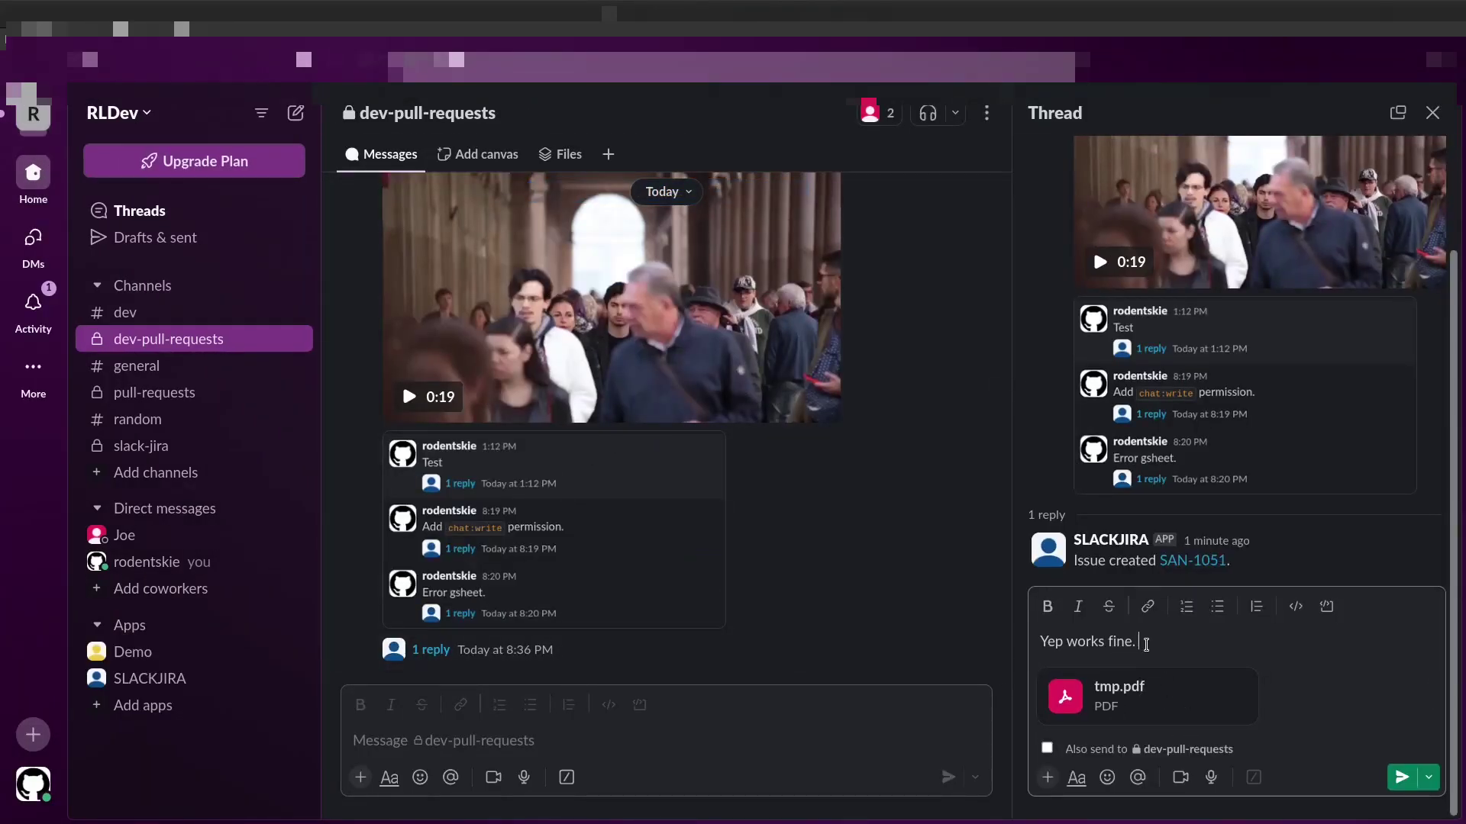
pyautogui.click(1401, 777)
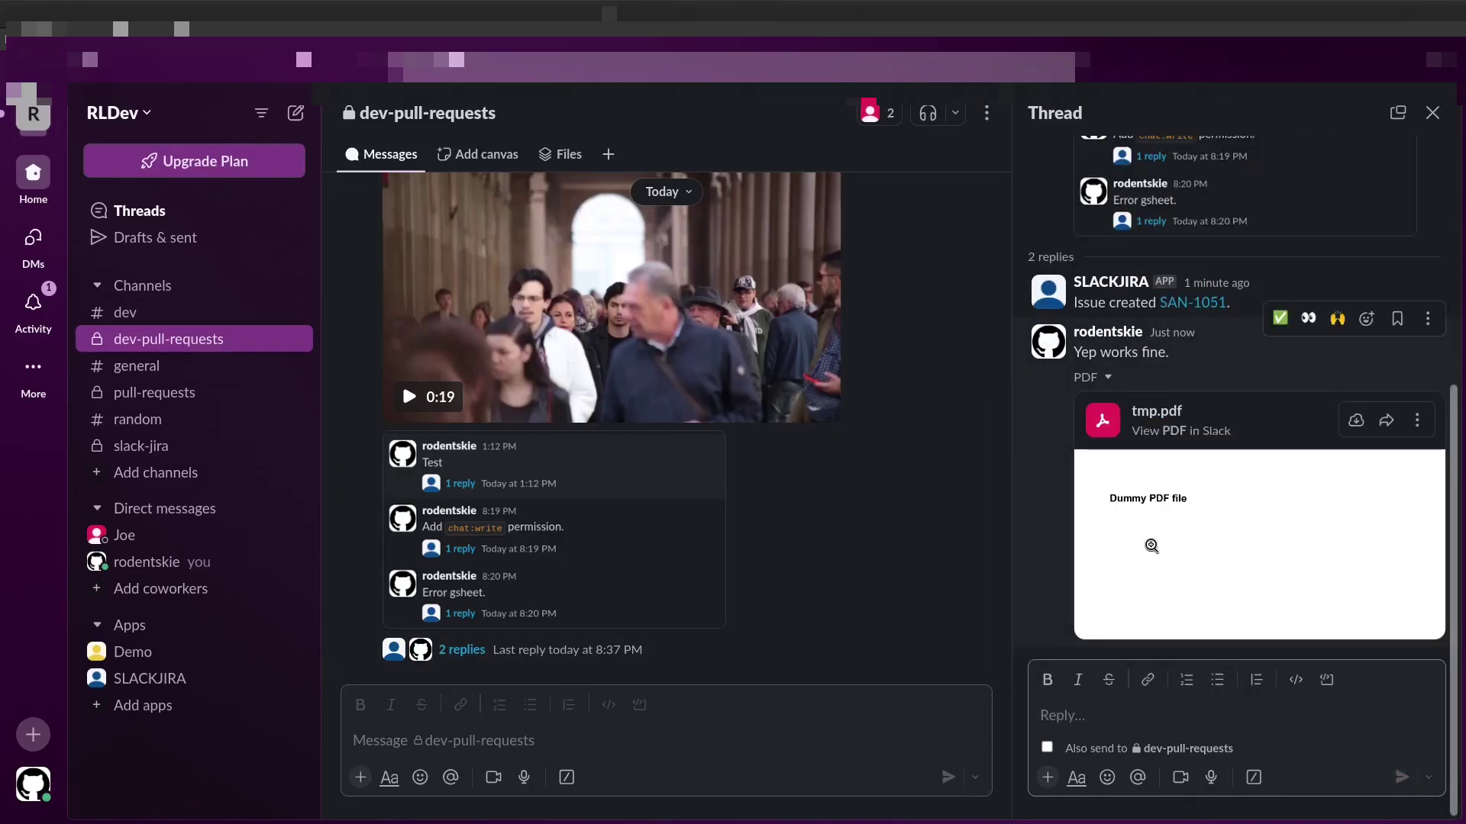
# Step: Return to Jira in Chrome, reopen ticket SAN-1051 and examine its attachments and comments for the thread reply
pyautogui.press('super')
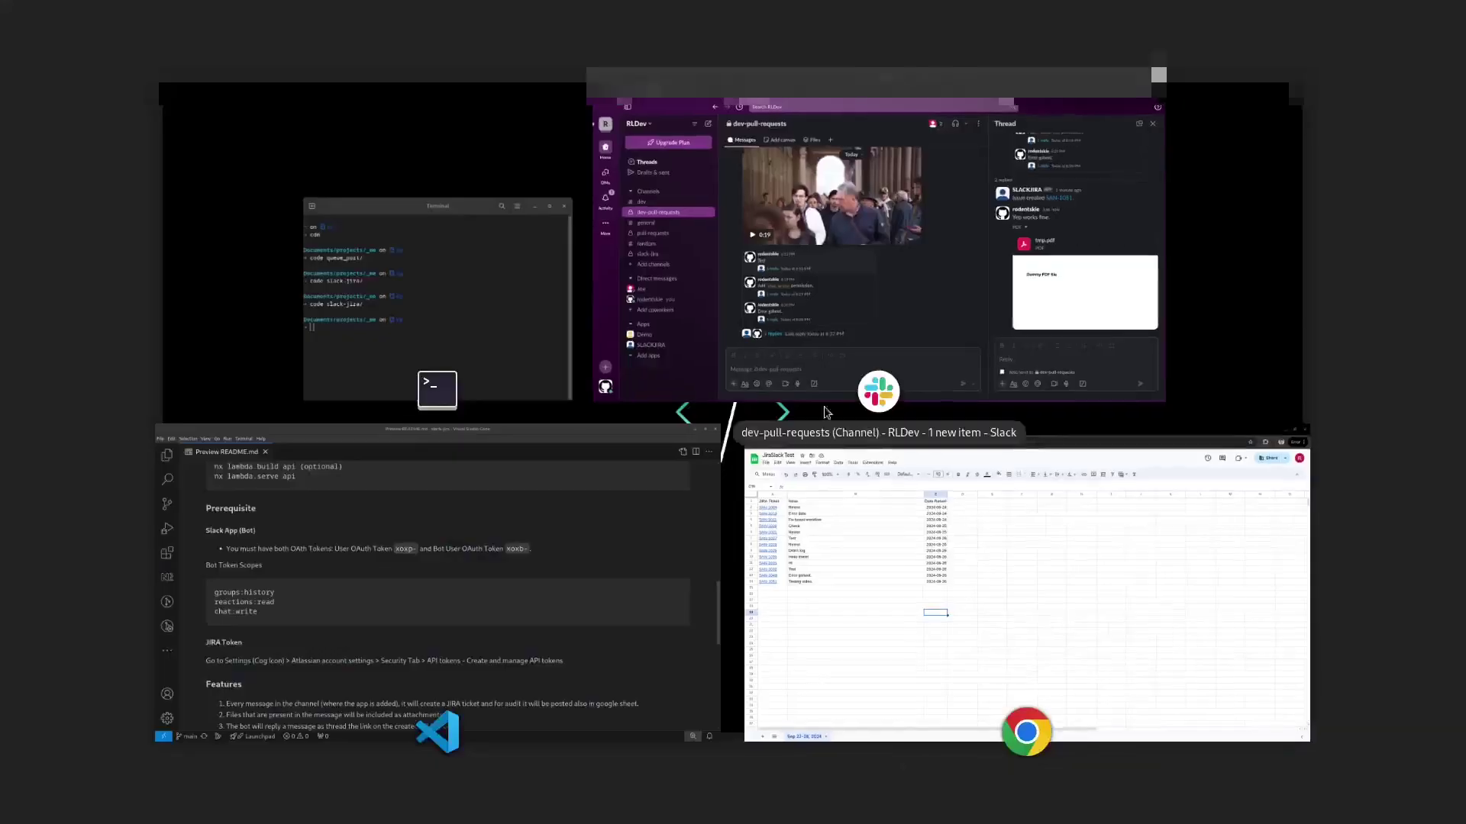
pyautogui.click(1028, 562)
pyautogui.click(113, 11)
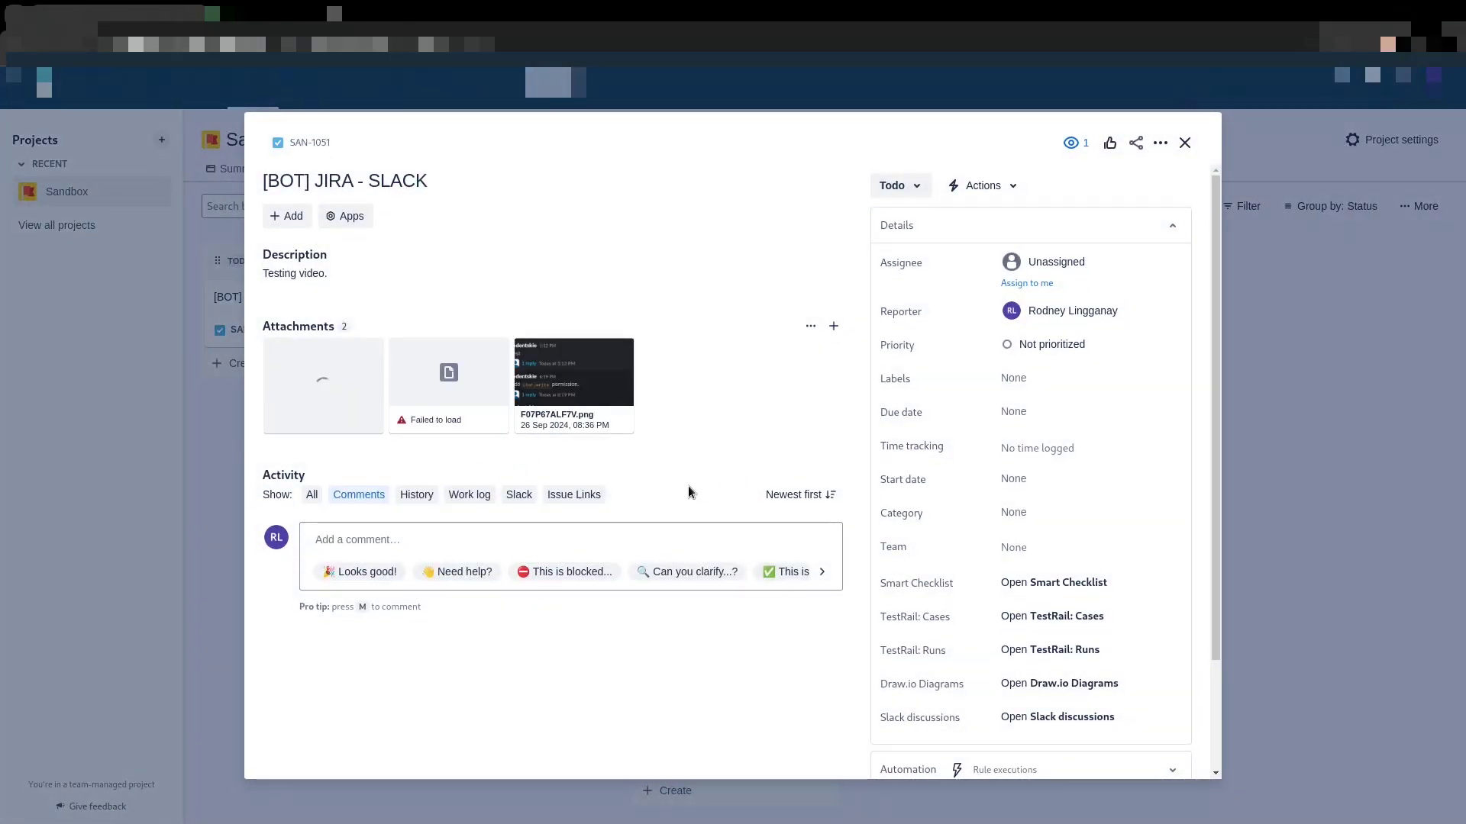
pyautogui.moveTo(330, 386)
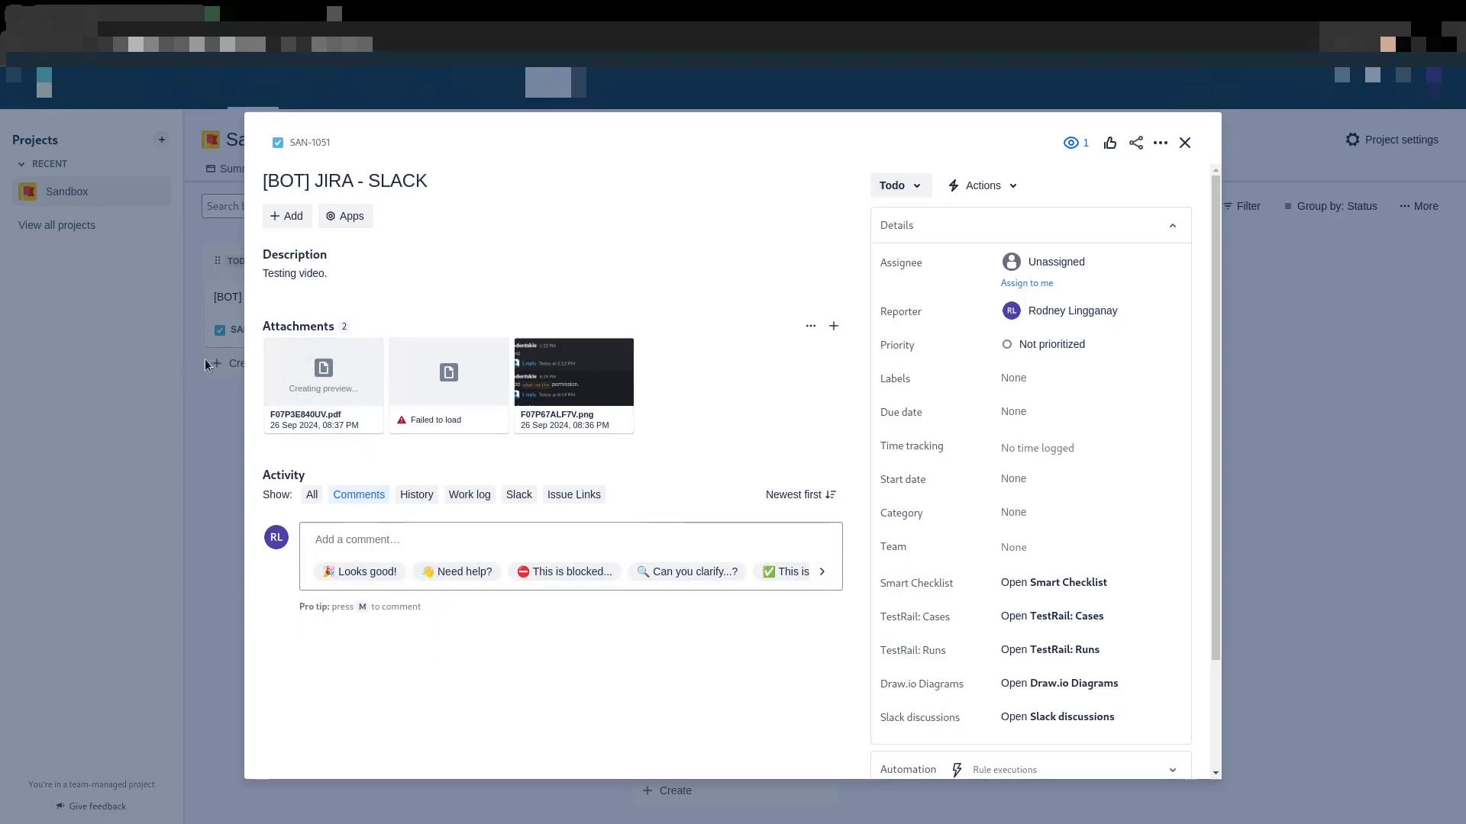
pyautogui.click(213, 571)
pyautogui.press('Return')
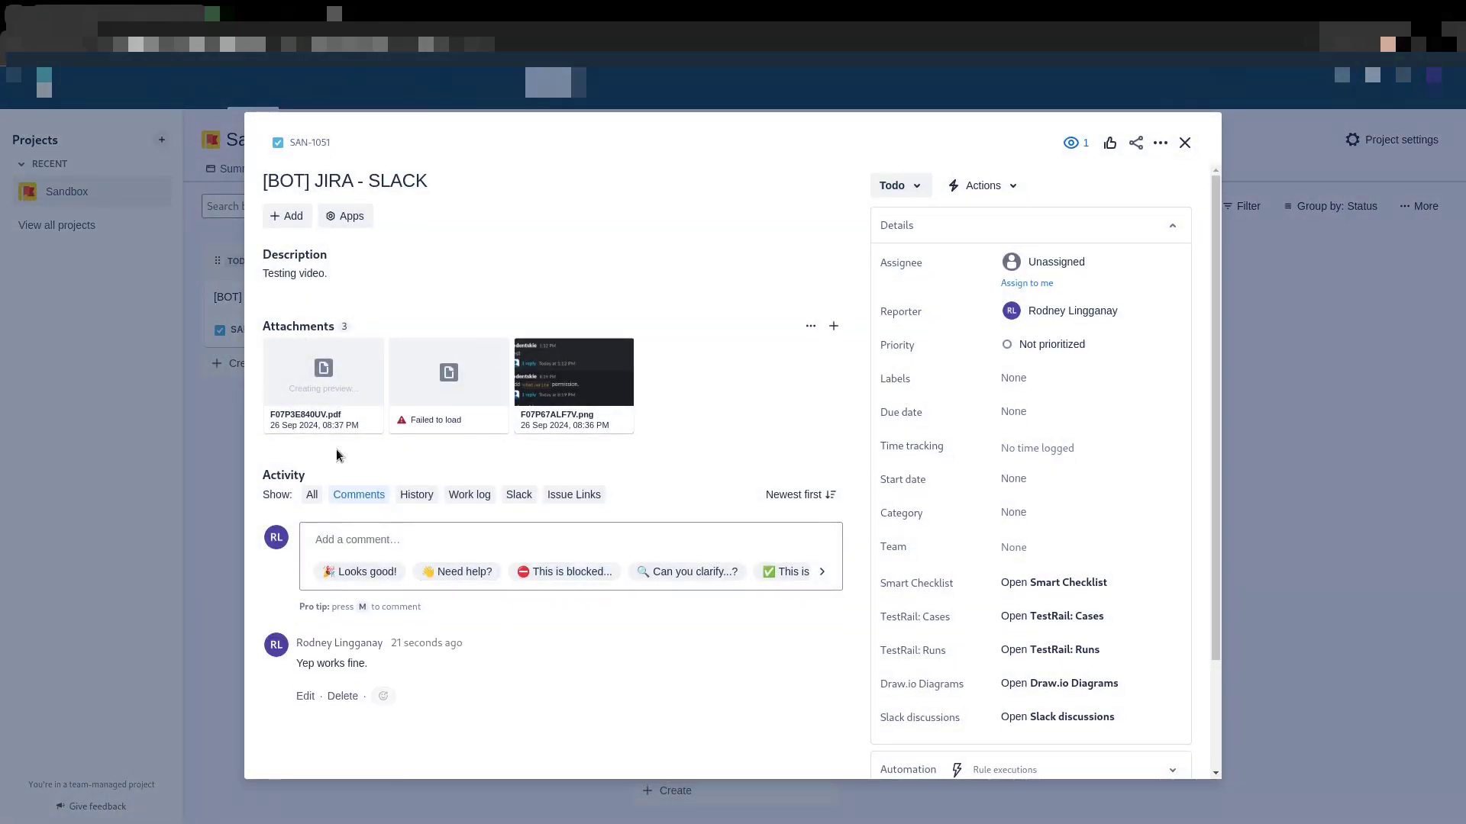
pyautogui.scroll(-1, 415, 573)
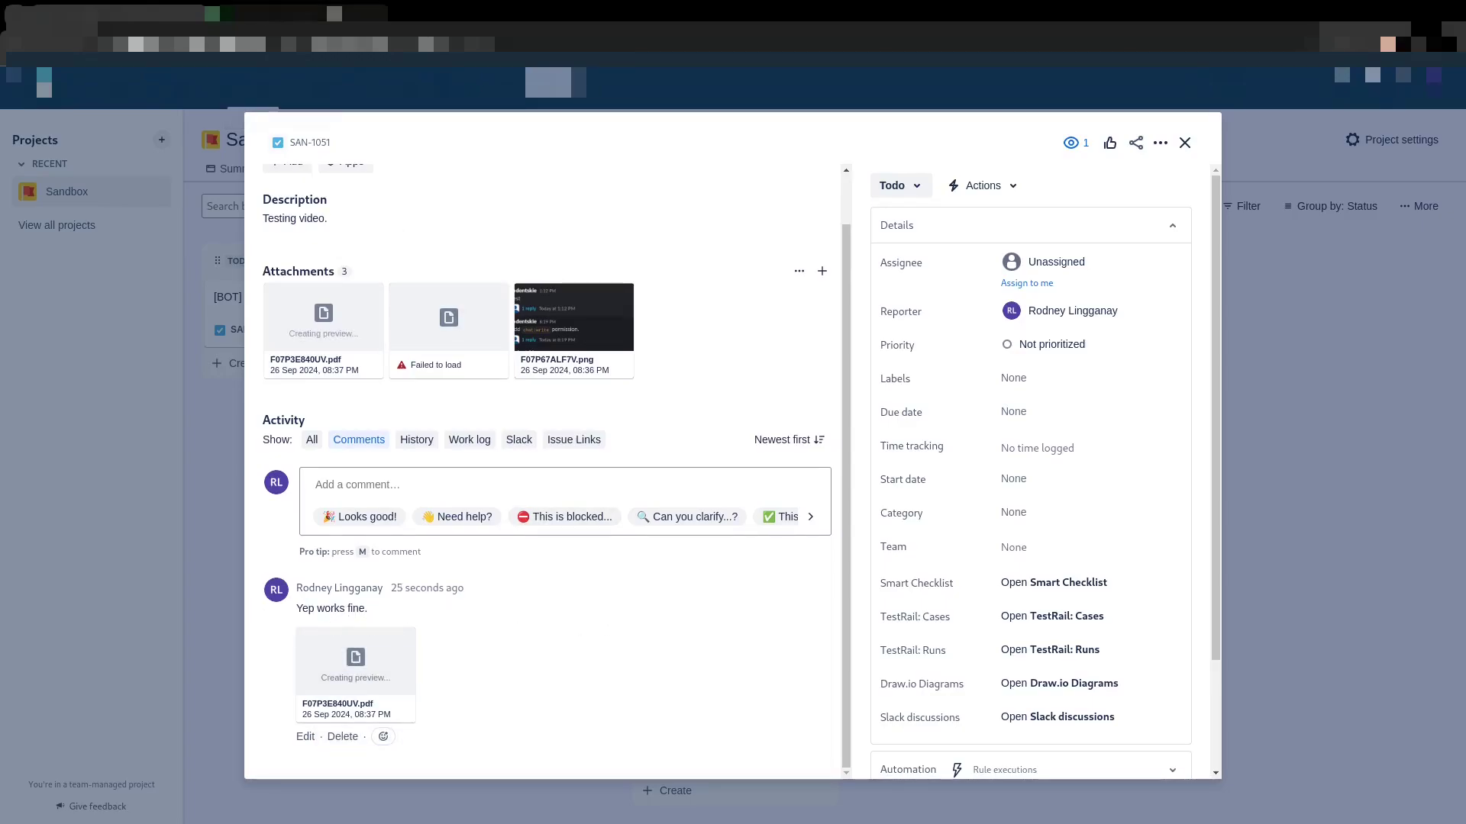
pyautogui.moveTo(345, 320)
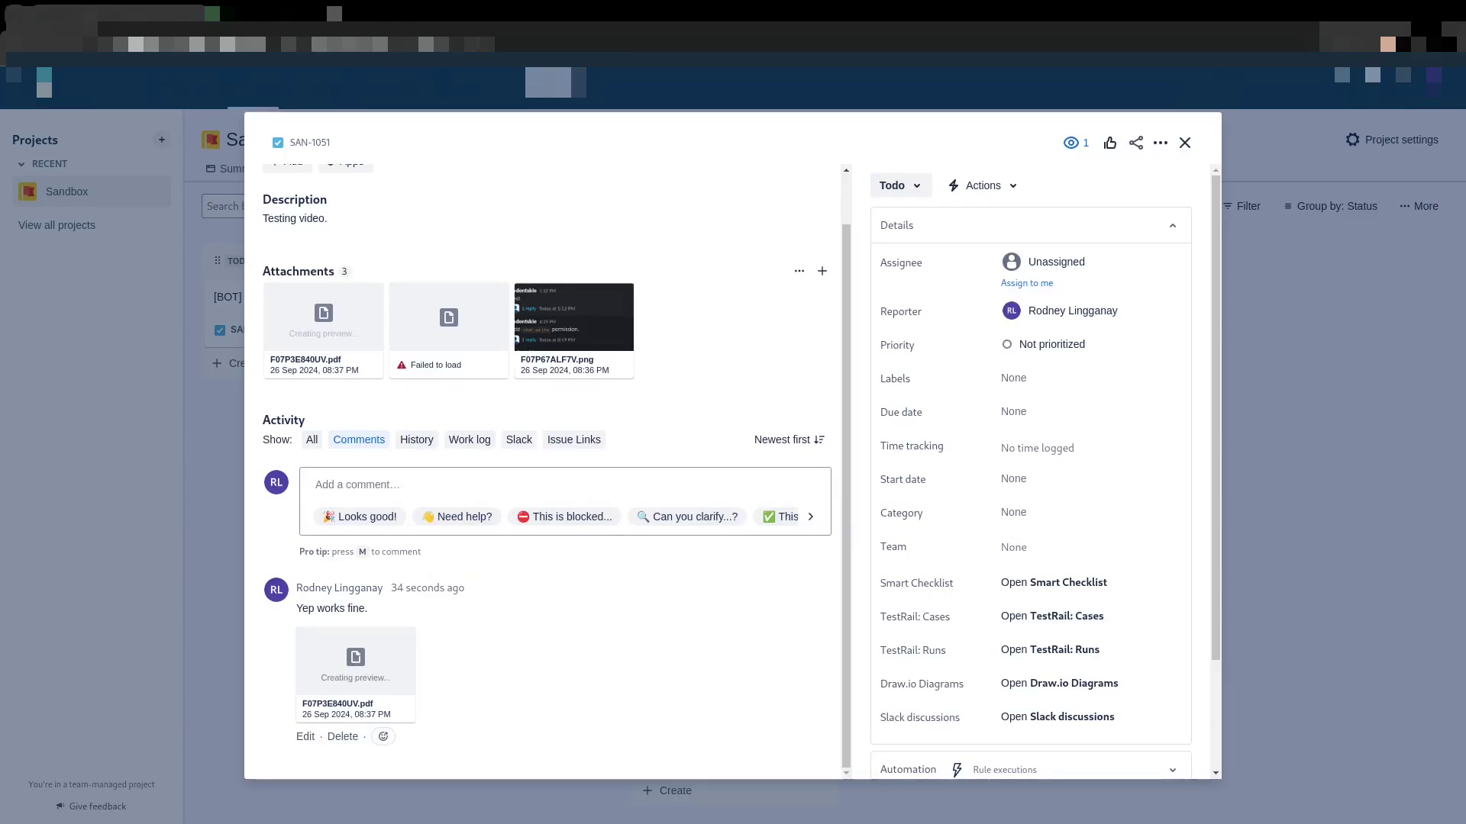
# Step: Preview the ticket's mp4 attachment and the PDF attached to its comment, closing each preview
pyautogui.press('Escape')
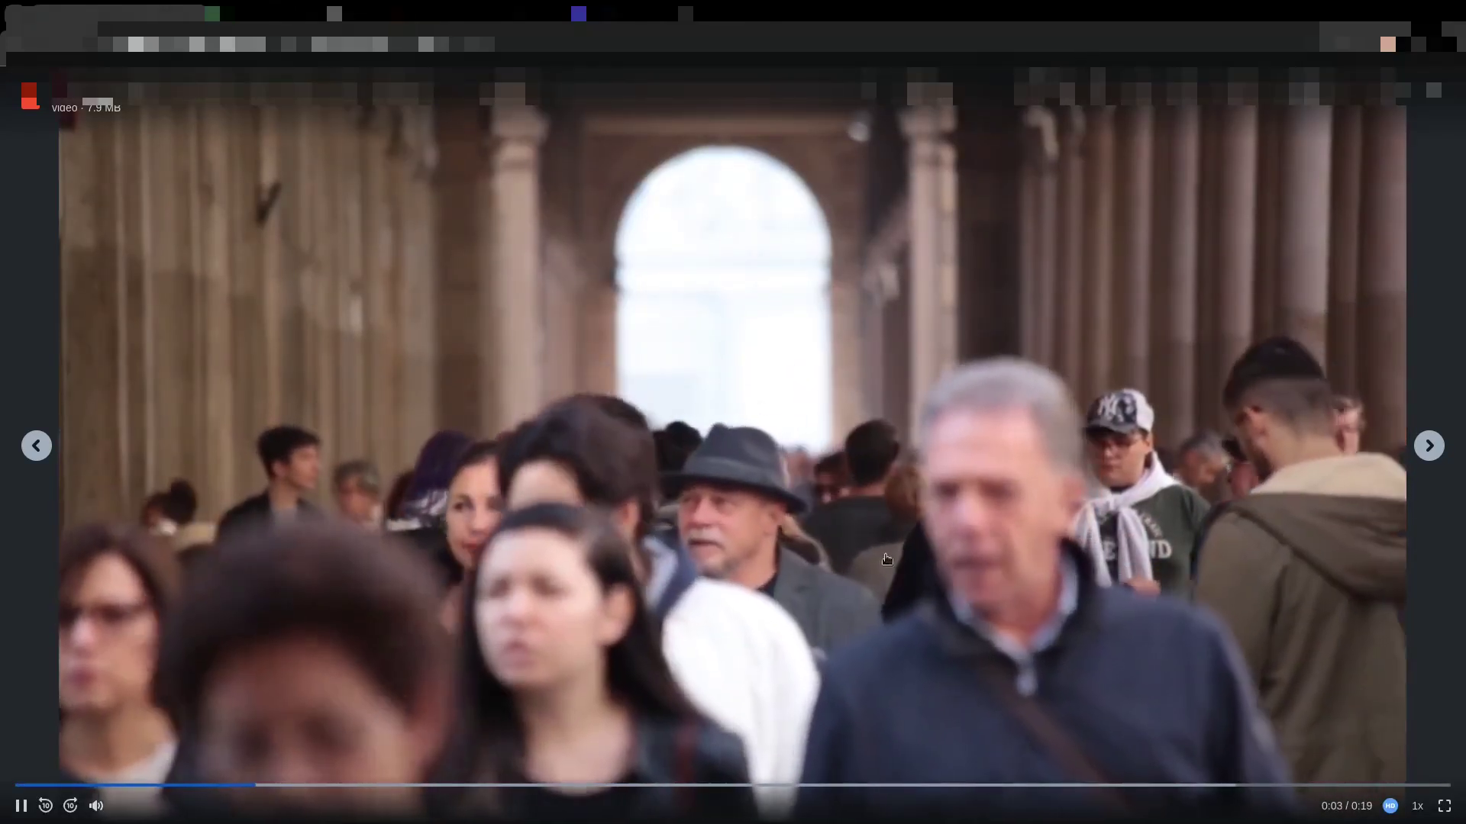
pyautogui.click(1434, 90)
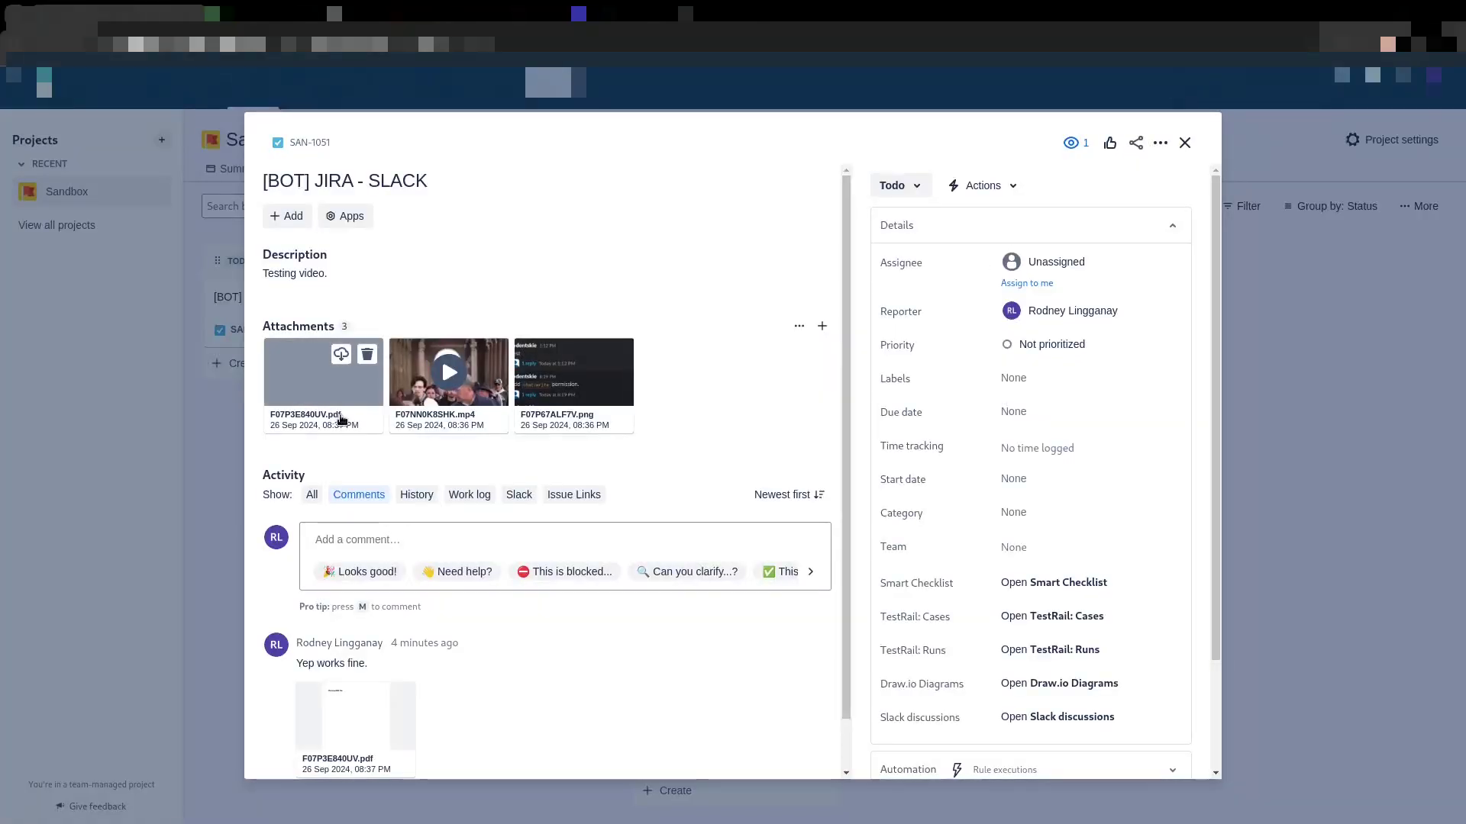
pyautogui.scroll(-1, 473, 702)
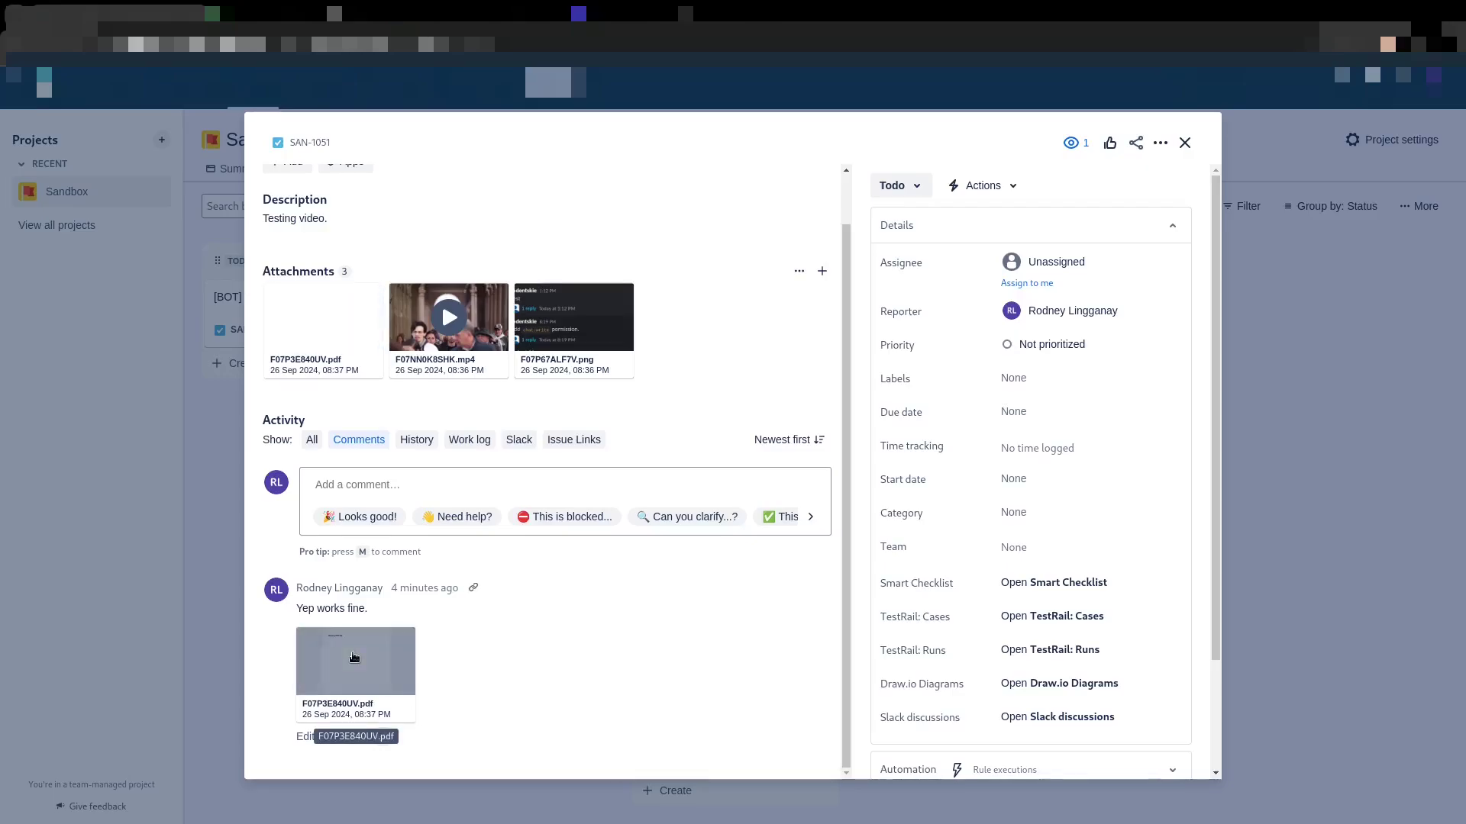
pyautogui.click(355, 658)
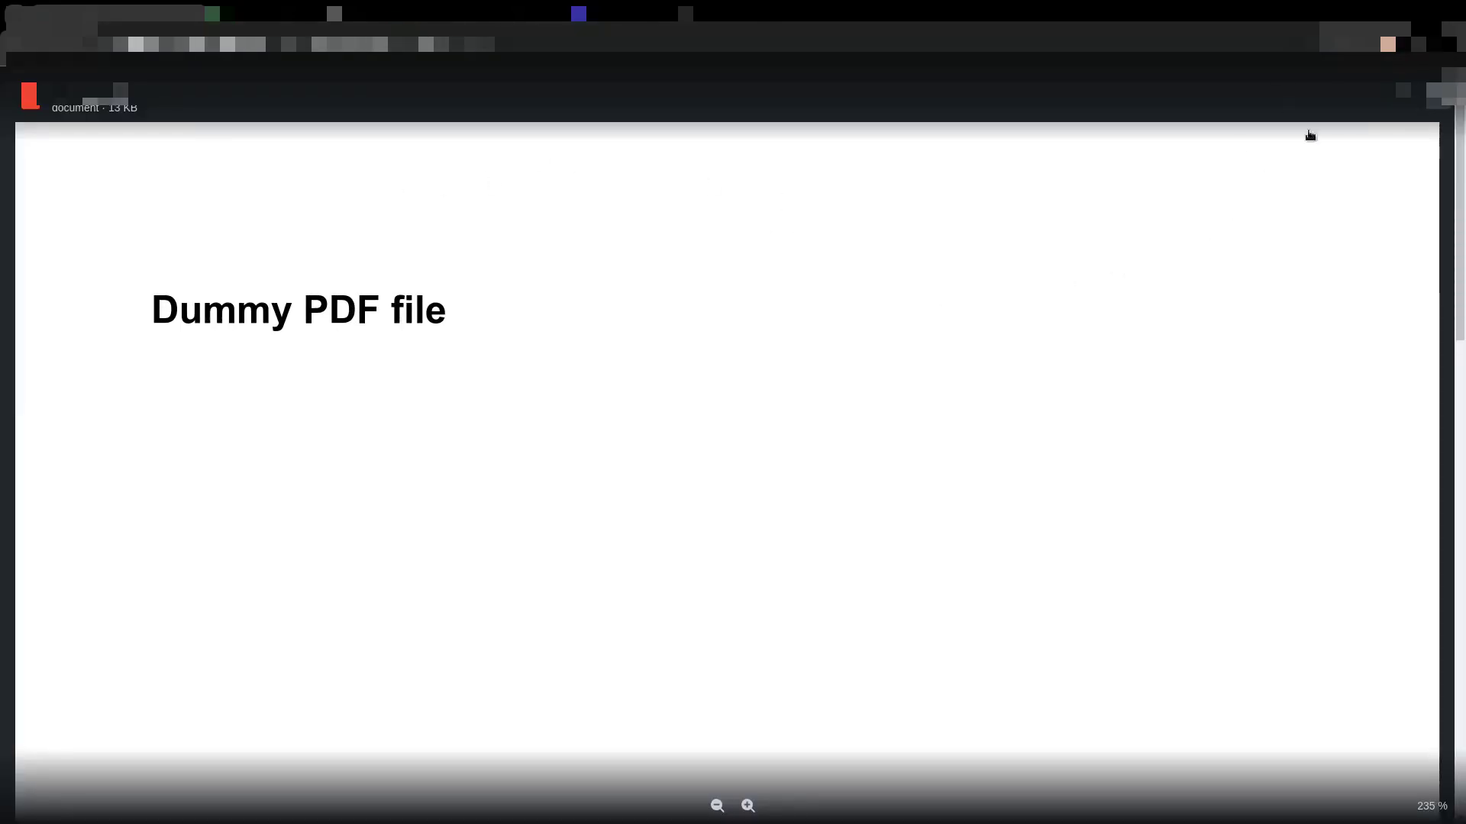
pyautogui.press('Escape')
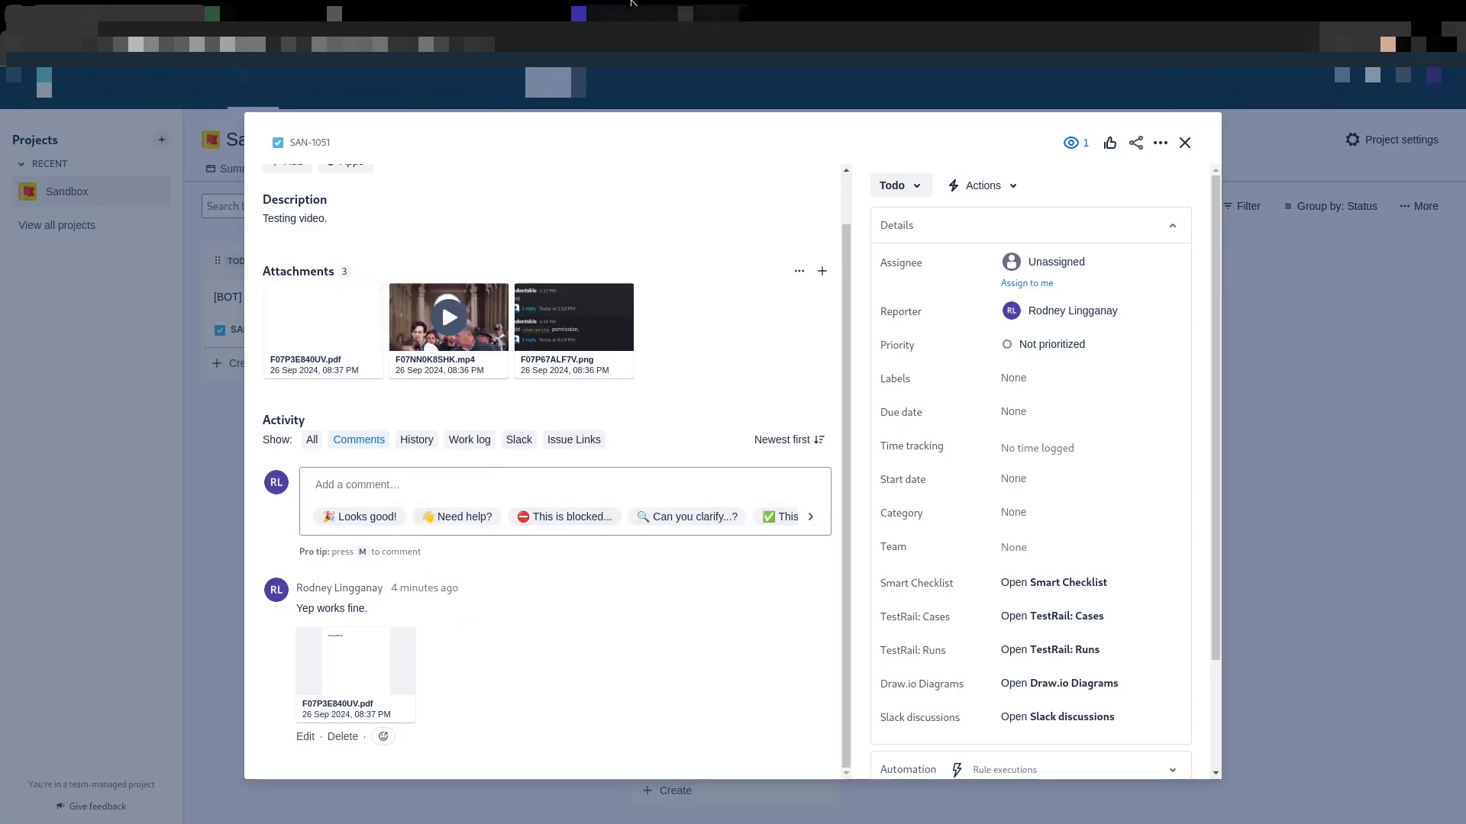
# Step: Examine the items of the SlackJiraEvents table in DynamoDB, and return to the Jira Sandbox board
pyautogui.click(1061, 69)
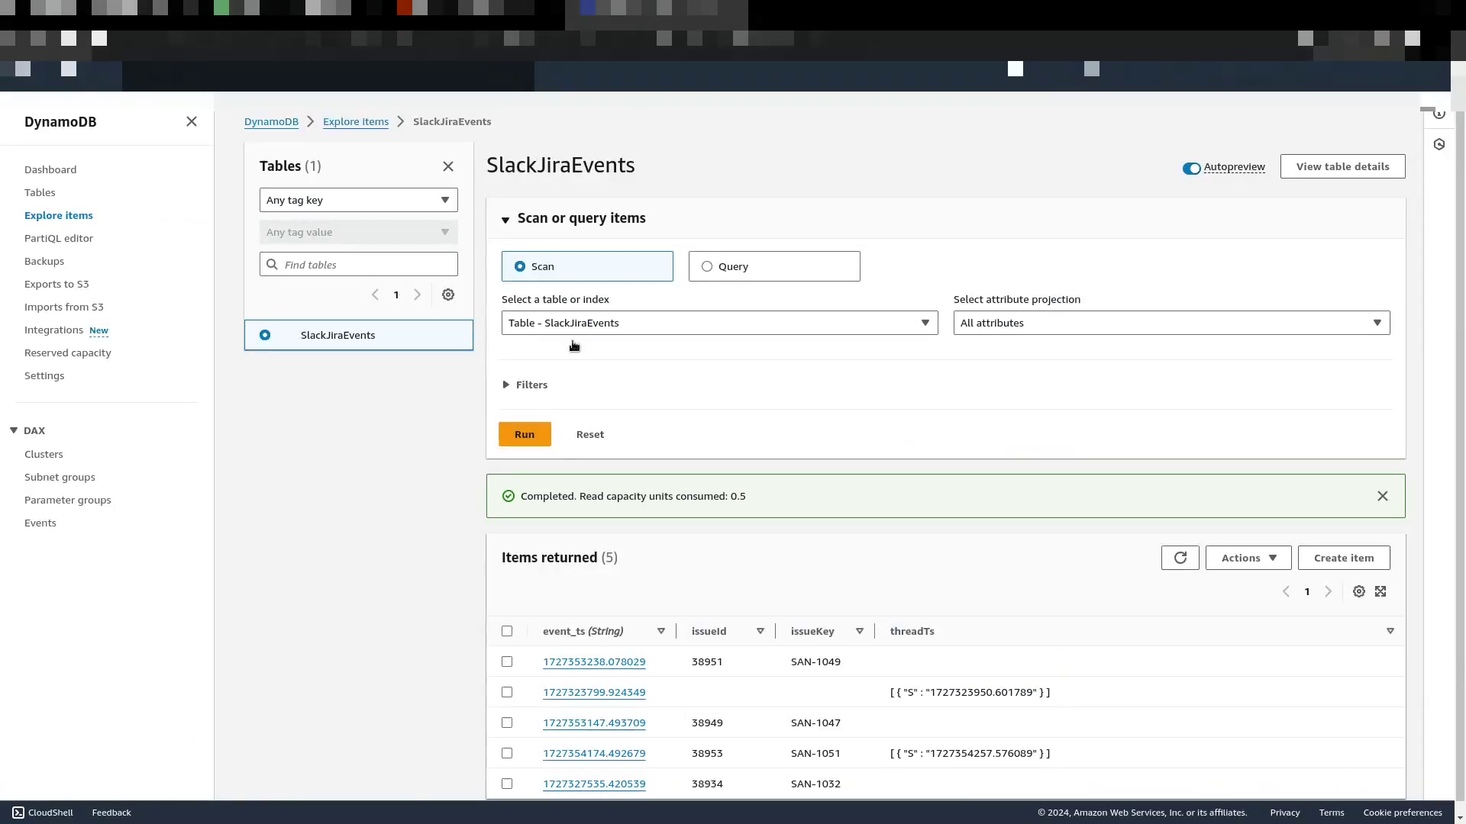
pyautogui.scroll(-1, 789, 329)
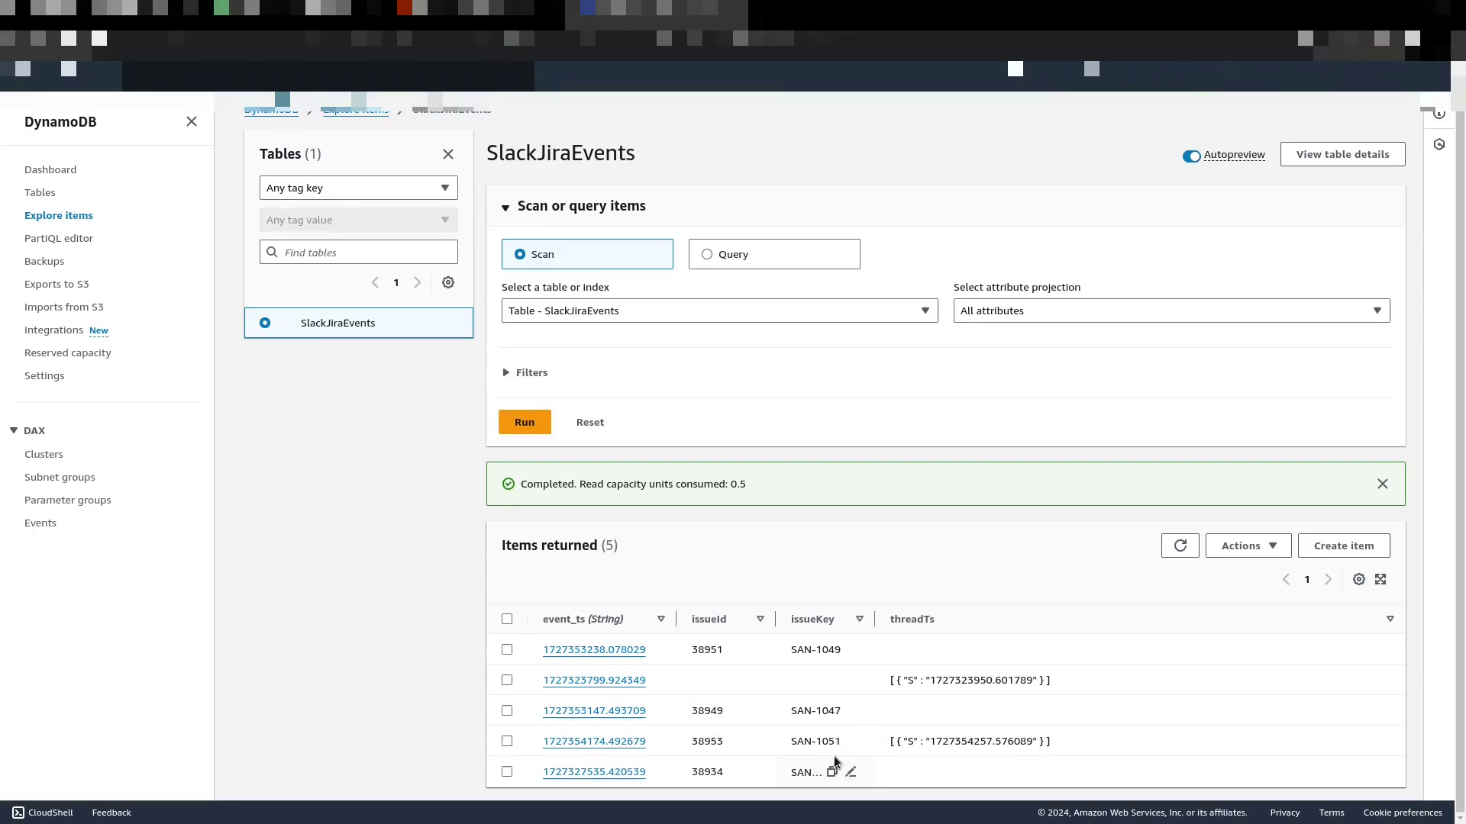
pyautogui.hotkey('ctrl', 'Tab')
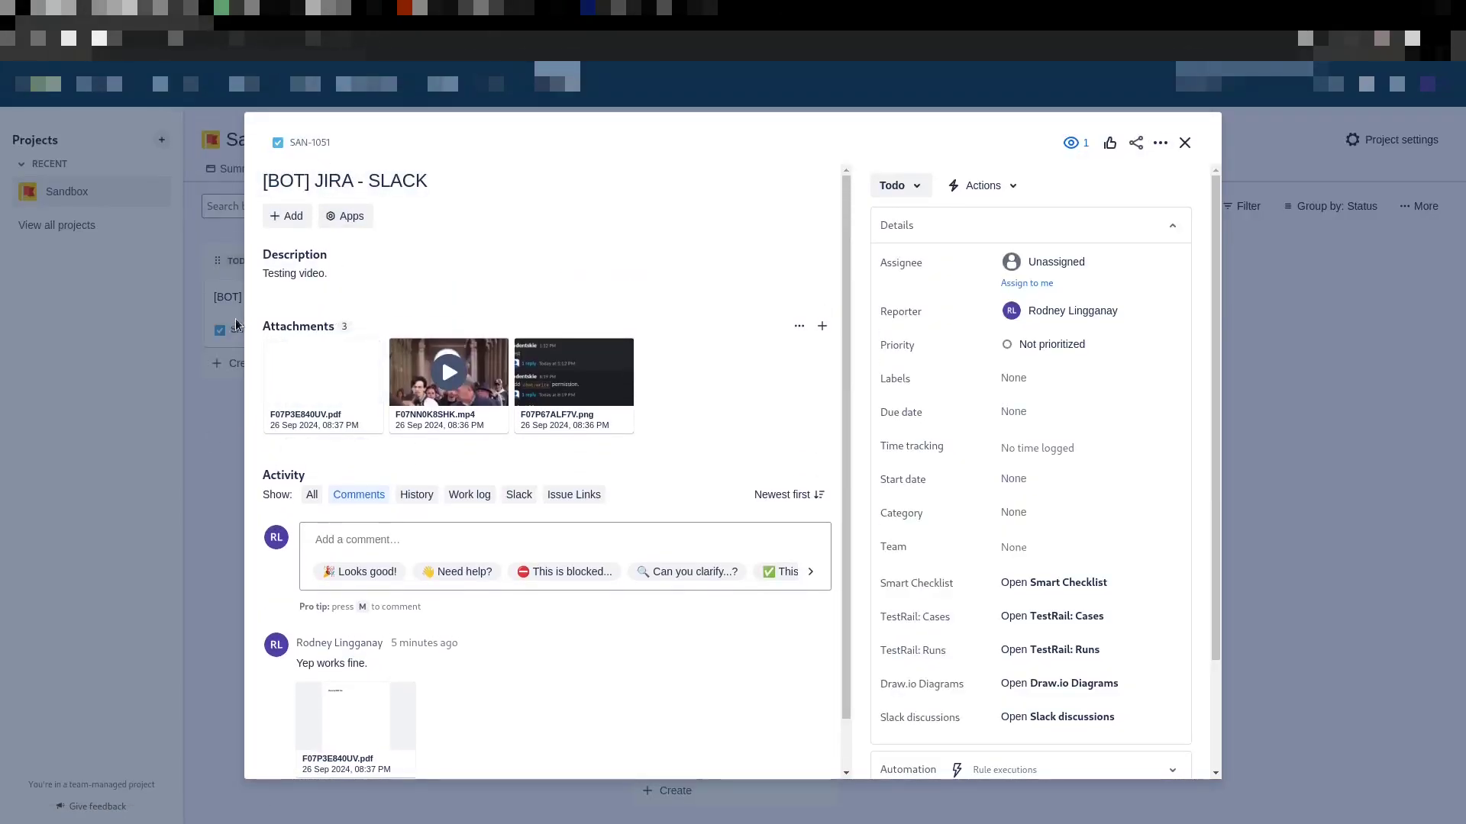
pyautogui.click(190, 406)
# Step: Switch to Slack and review the "Testing video." message alongside its thread replies
pyautogui.press('super')
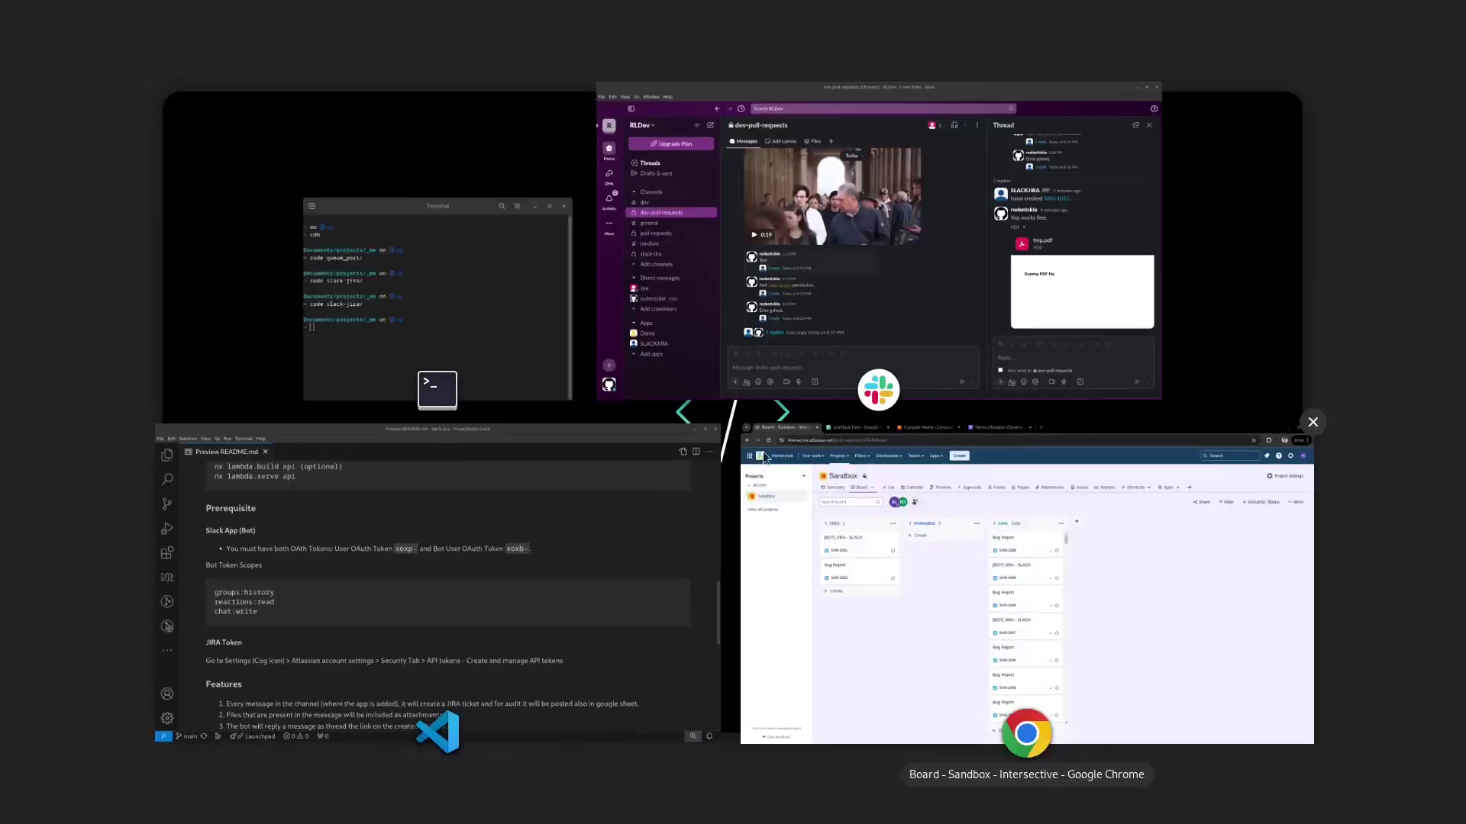
pyautogui.click(804, 270)
pyautogui.scroll(2, 756, 229)
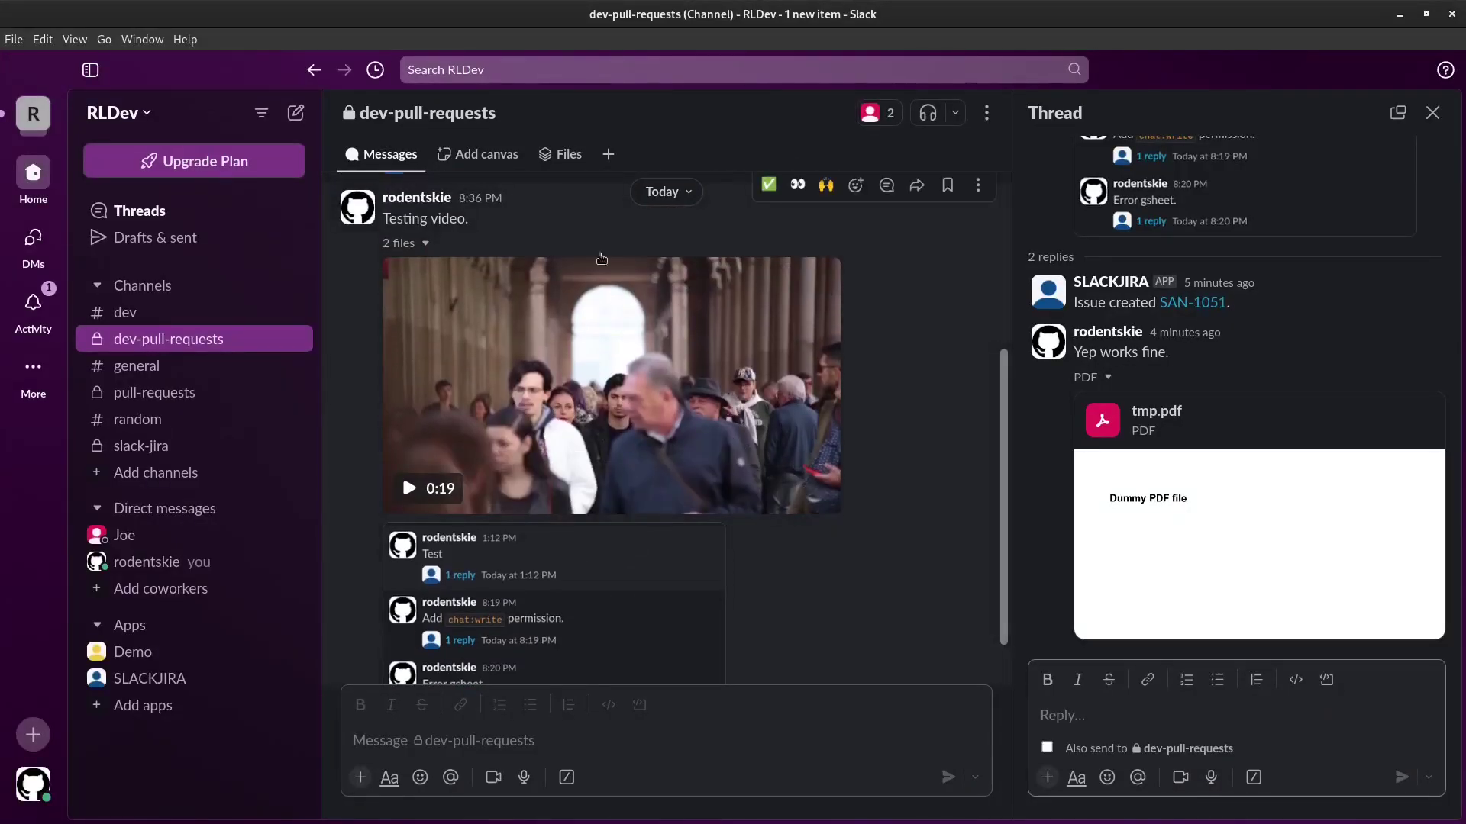
pyautogui.scroll(-1, 777, 501)
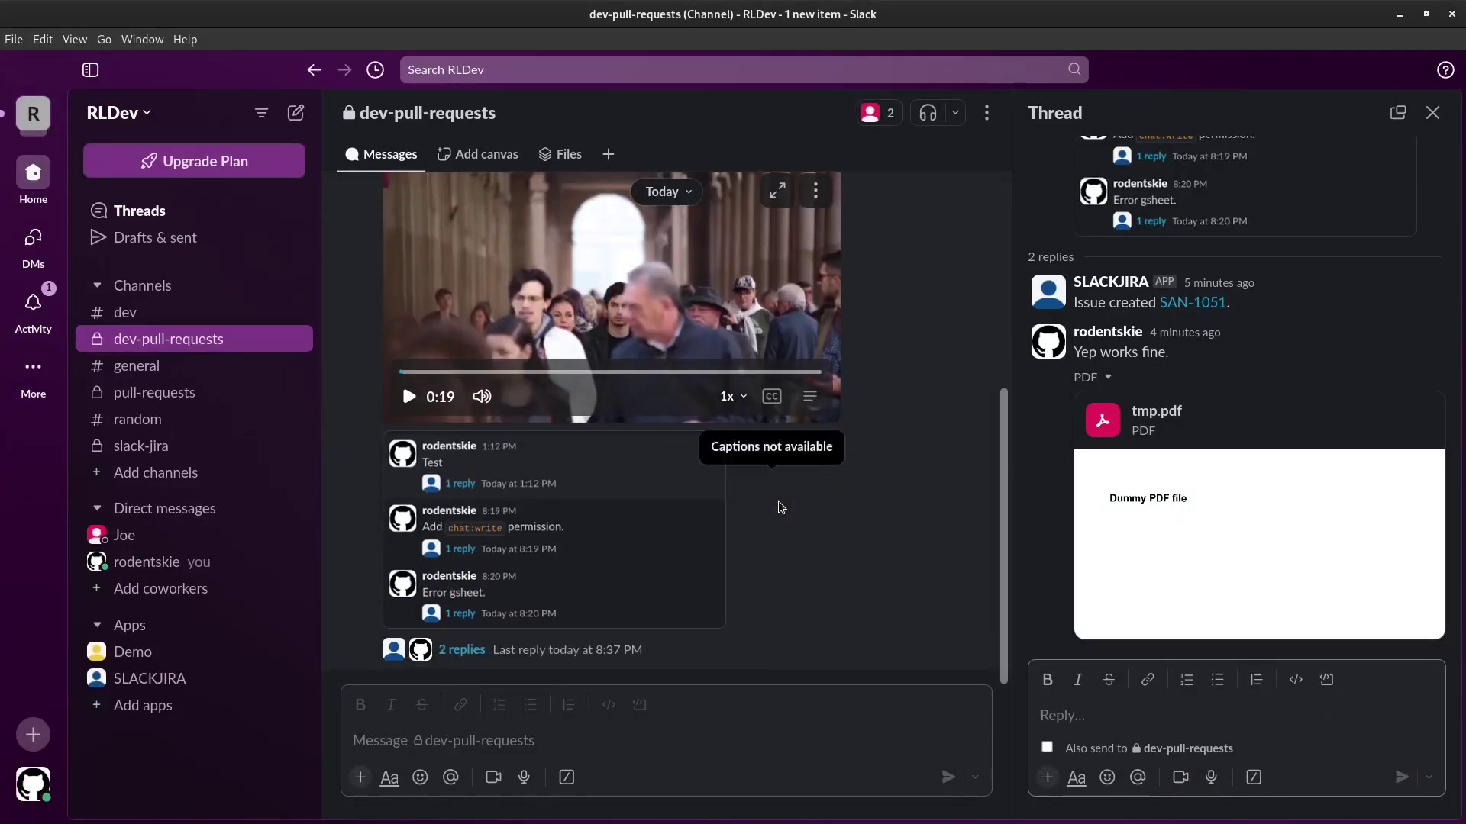
pyautogui.scroll(3, 636, 311)
pyautogui.moveTo(542, 330)
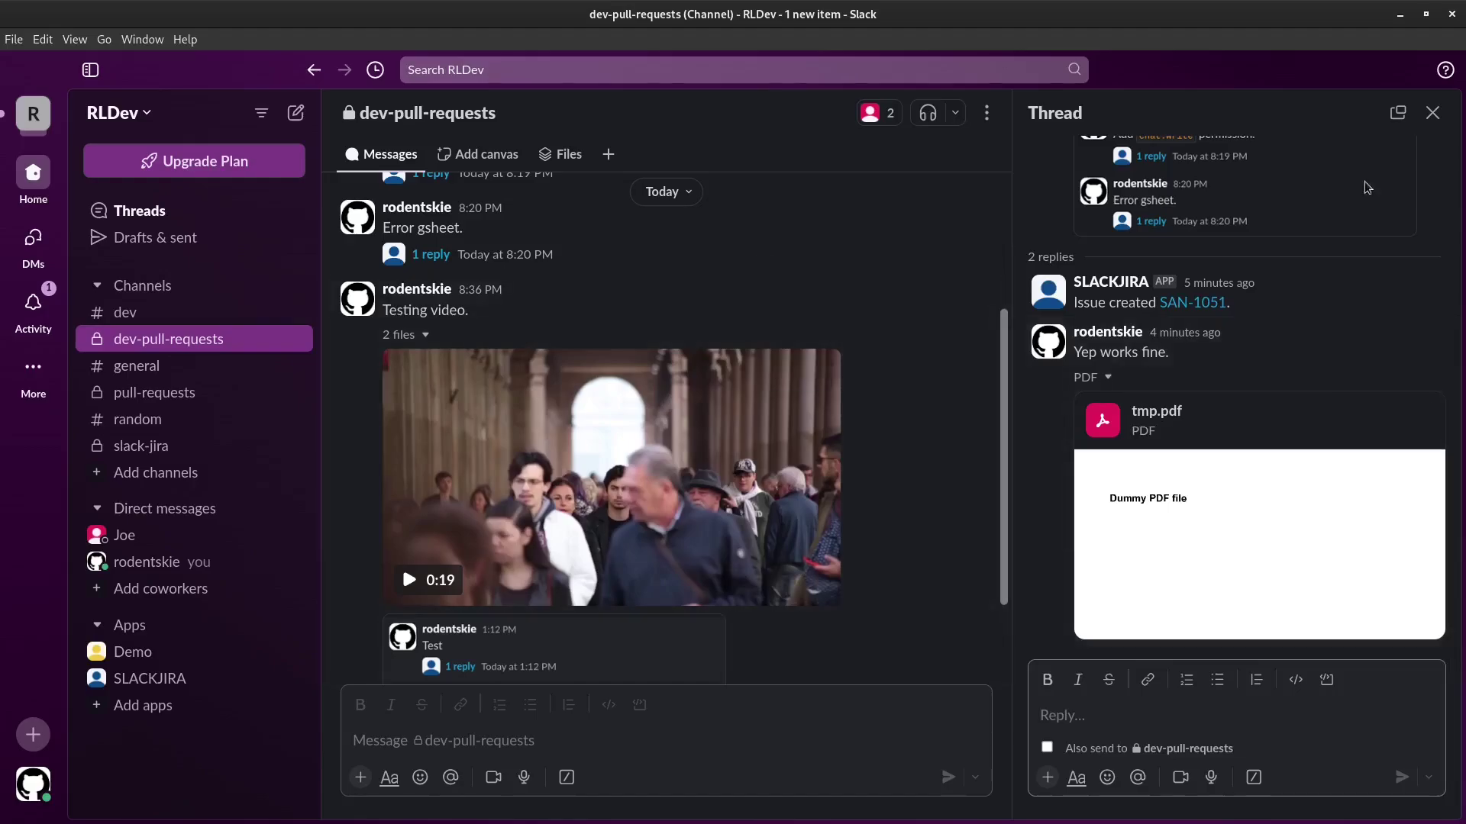
# Step: Close the thread and mark the "Testing video." message with the Completed check-mark reaction
pyautogui.click(1432, 112)
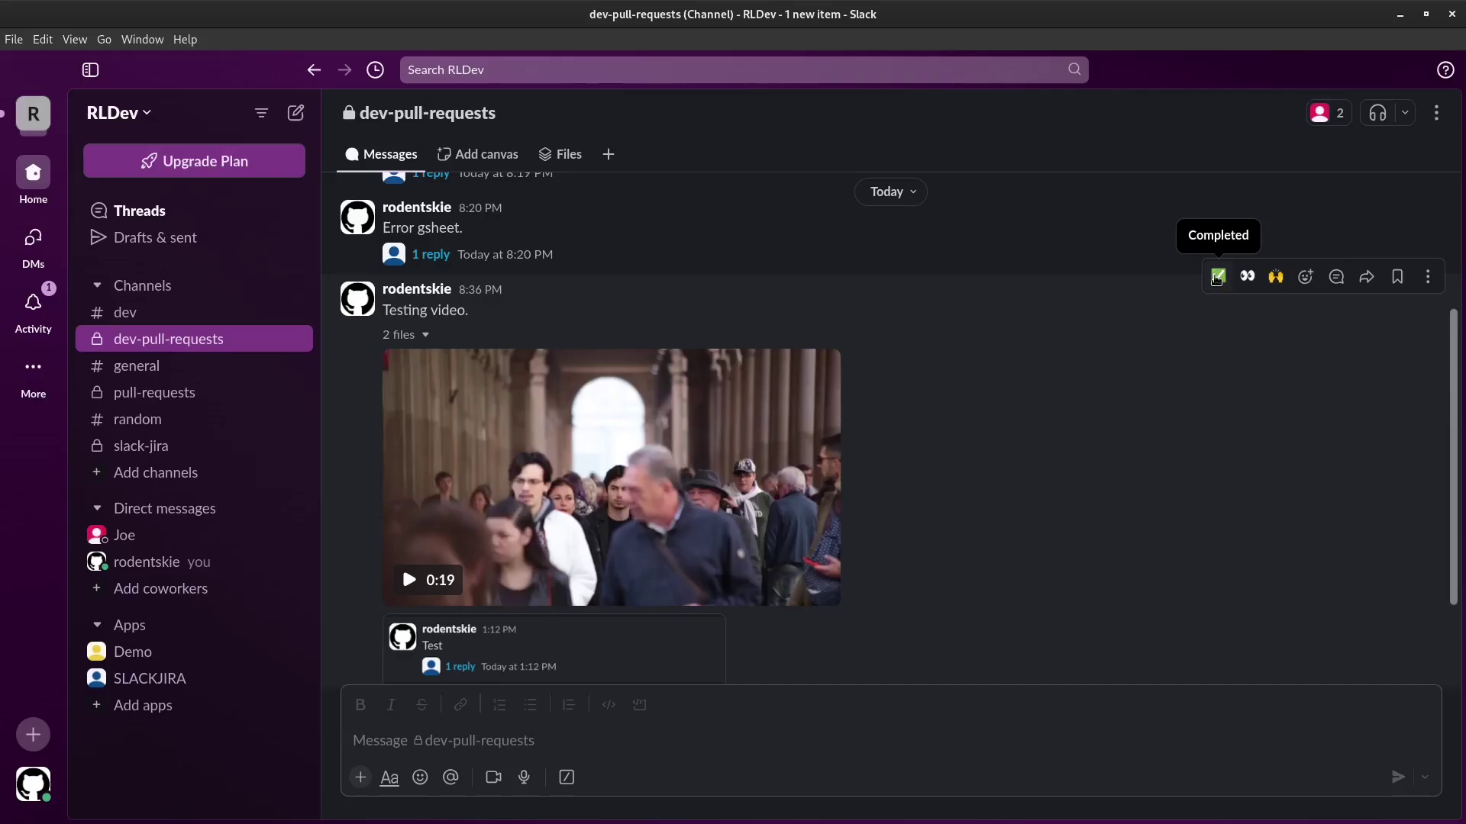
pyautogui.click(1219, 276)
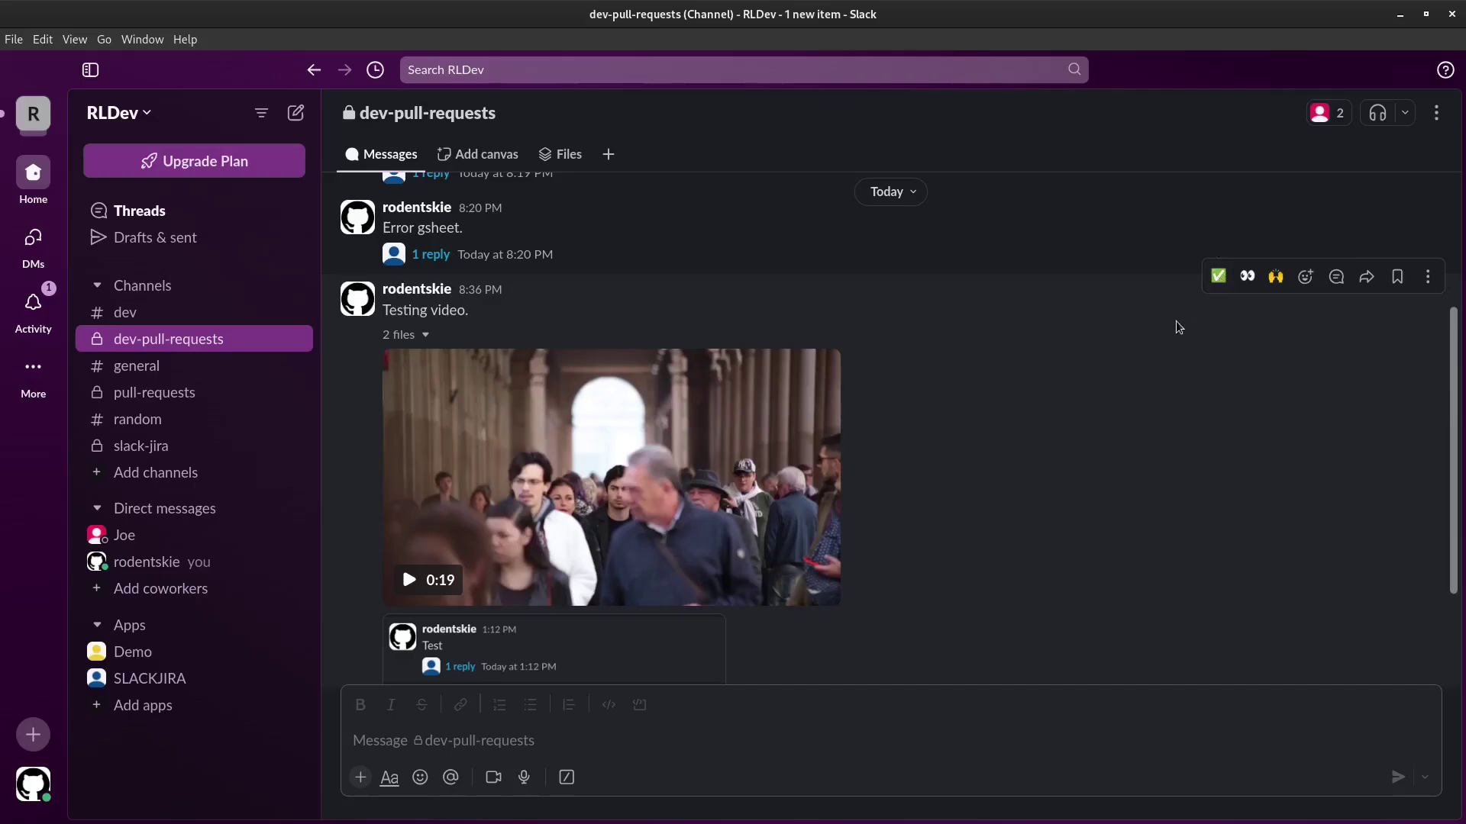
pyautogui.scroll(-3, 1160, 336)
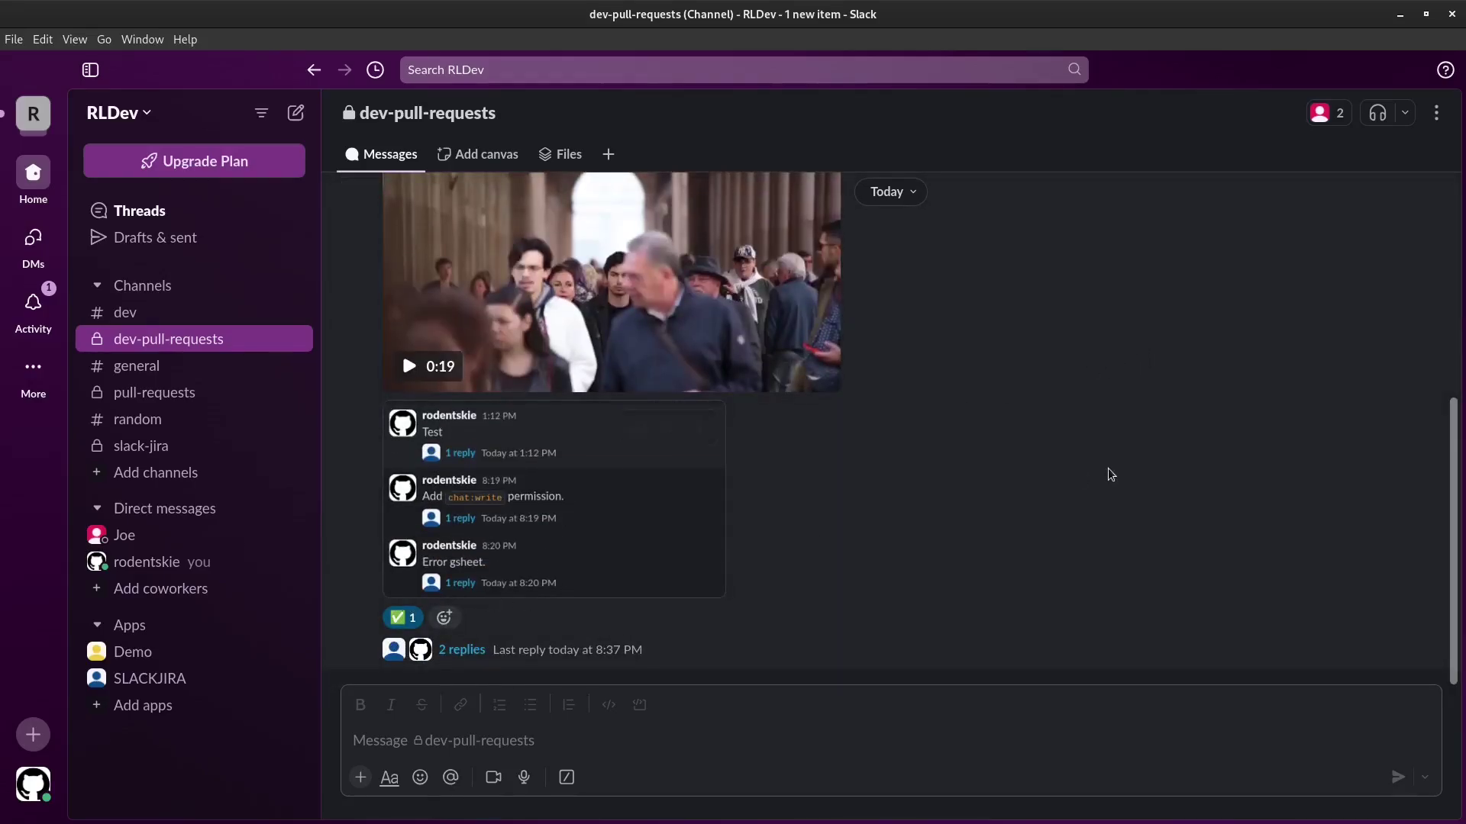
pyautogui.scroll(3, 1110, 475)
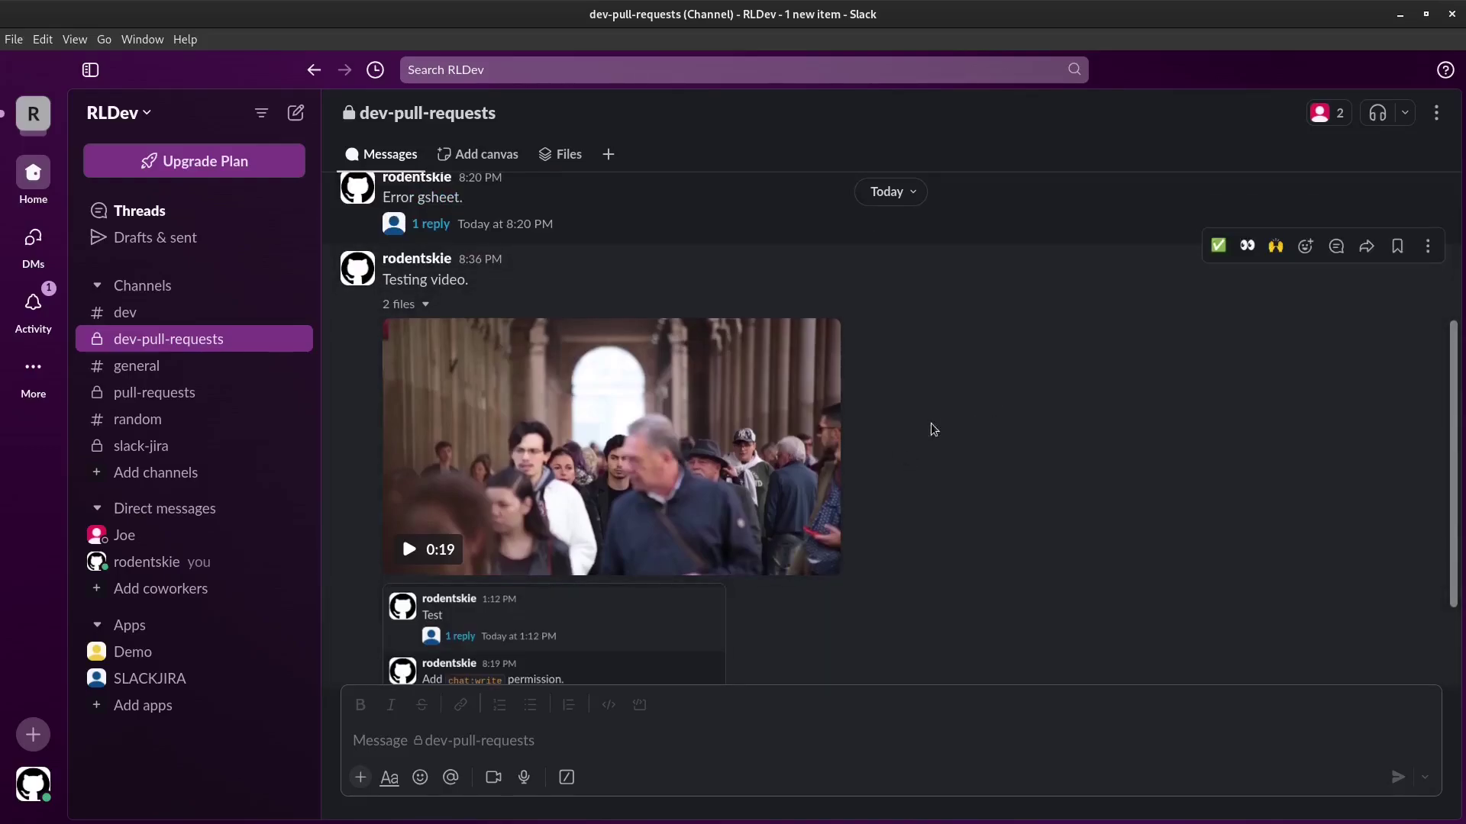
pyautogui.moveTo(865, 357)
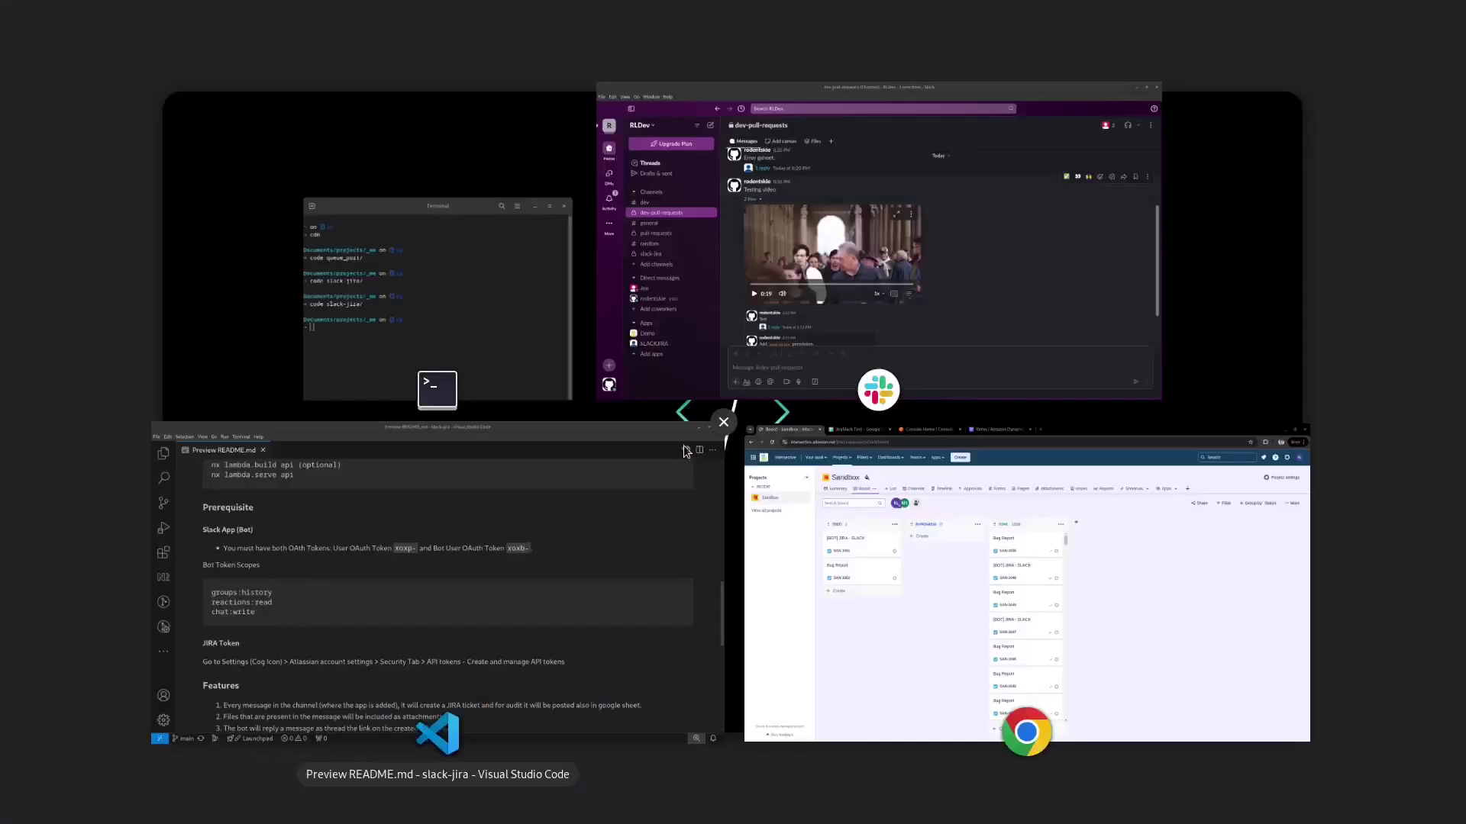
# Step: Switch to Chrome, open the SlackJiraEvents table in DynamoDB and refresh its returned items to check the completed message's record
pyautogui.press('super')
pyautogui.click(845, 558)
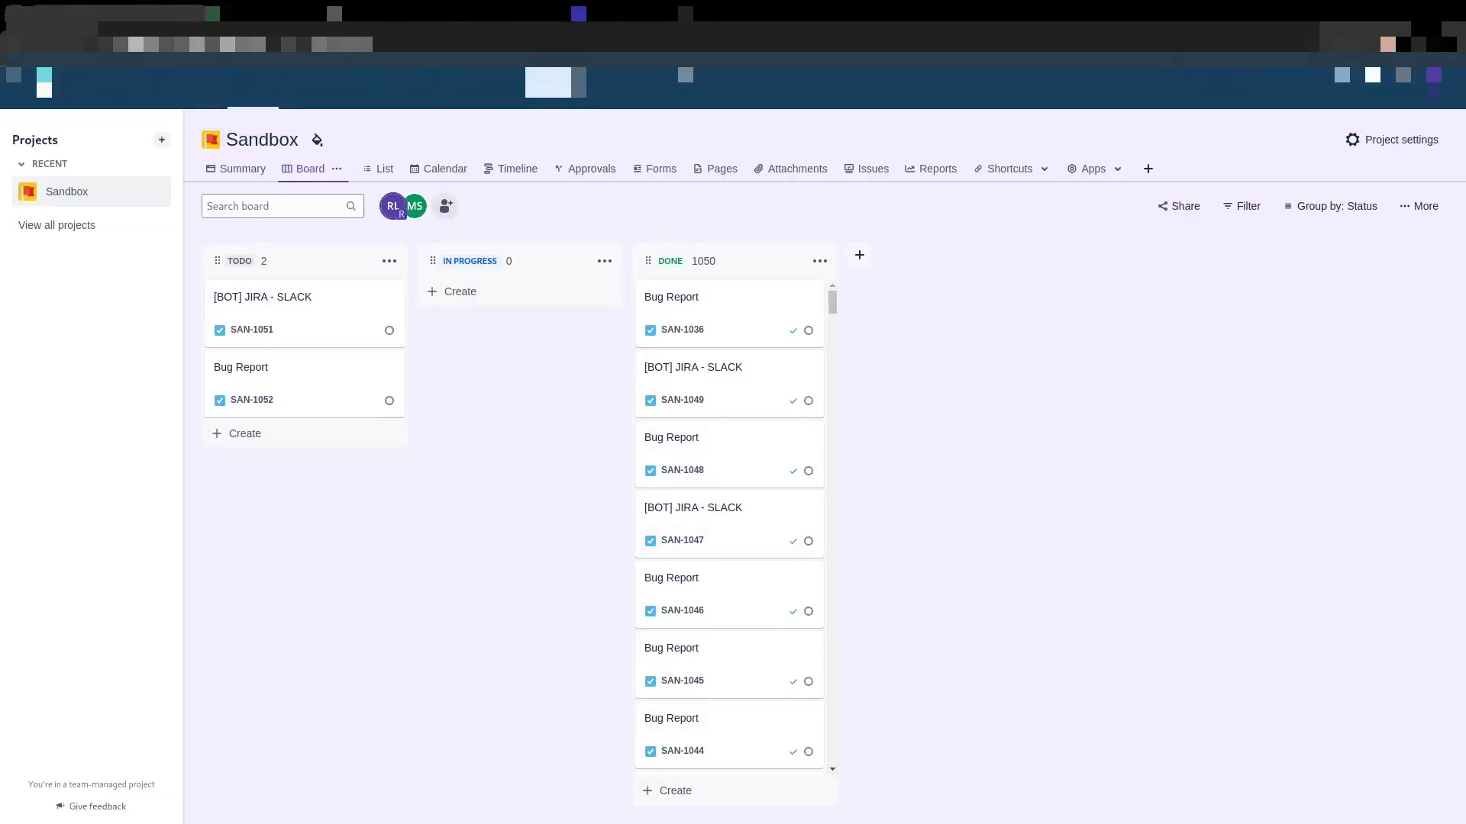
pyautogui.hotkey('ctrl', '4')
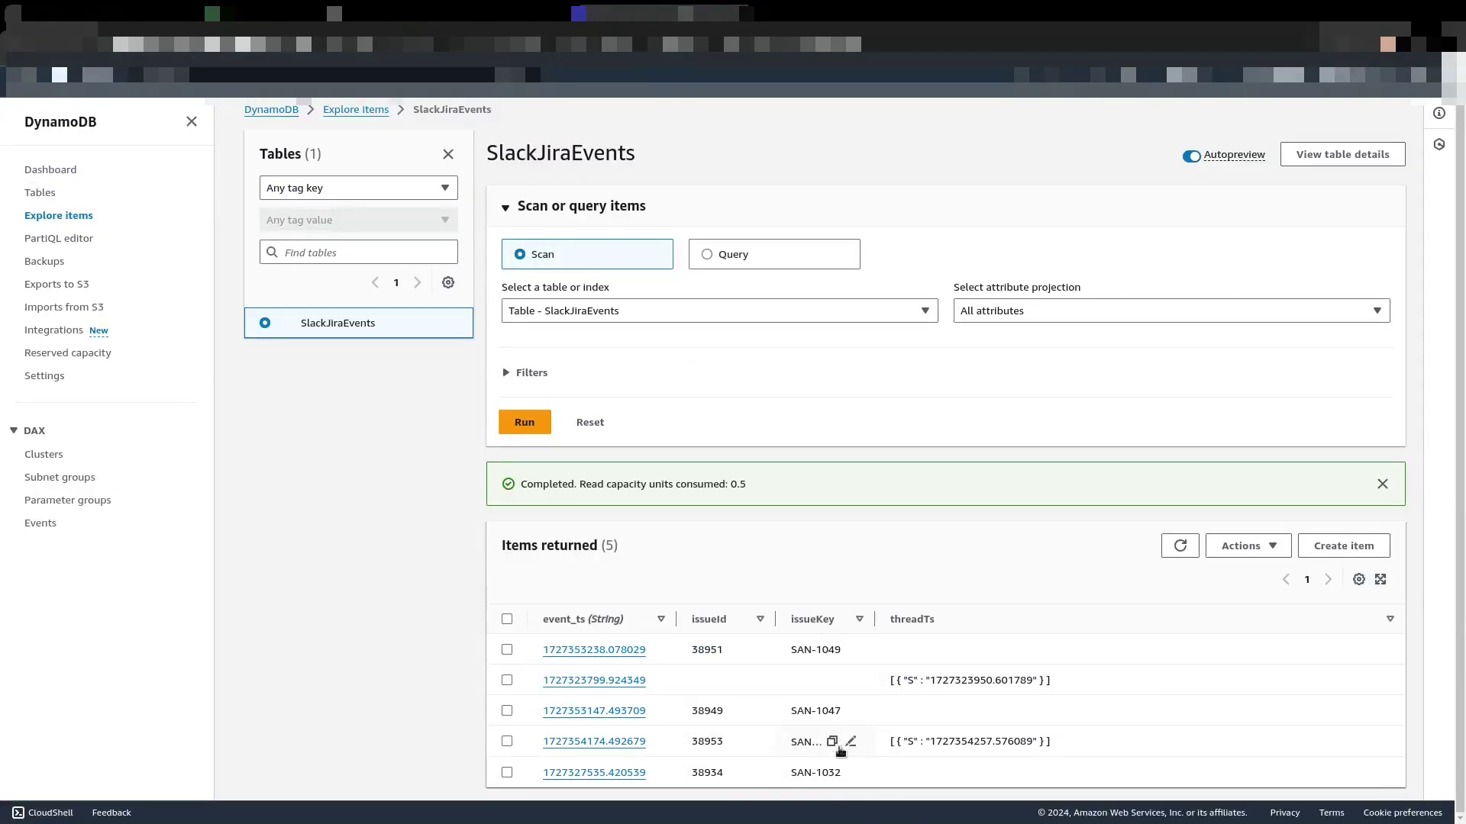
pyautogui.click(1382, 485)
pyautogui.click(1192, 498)
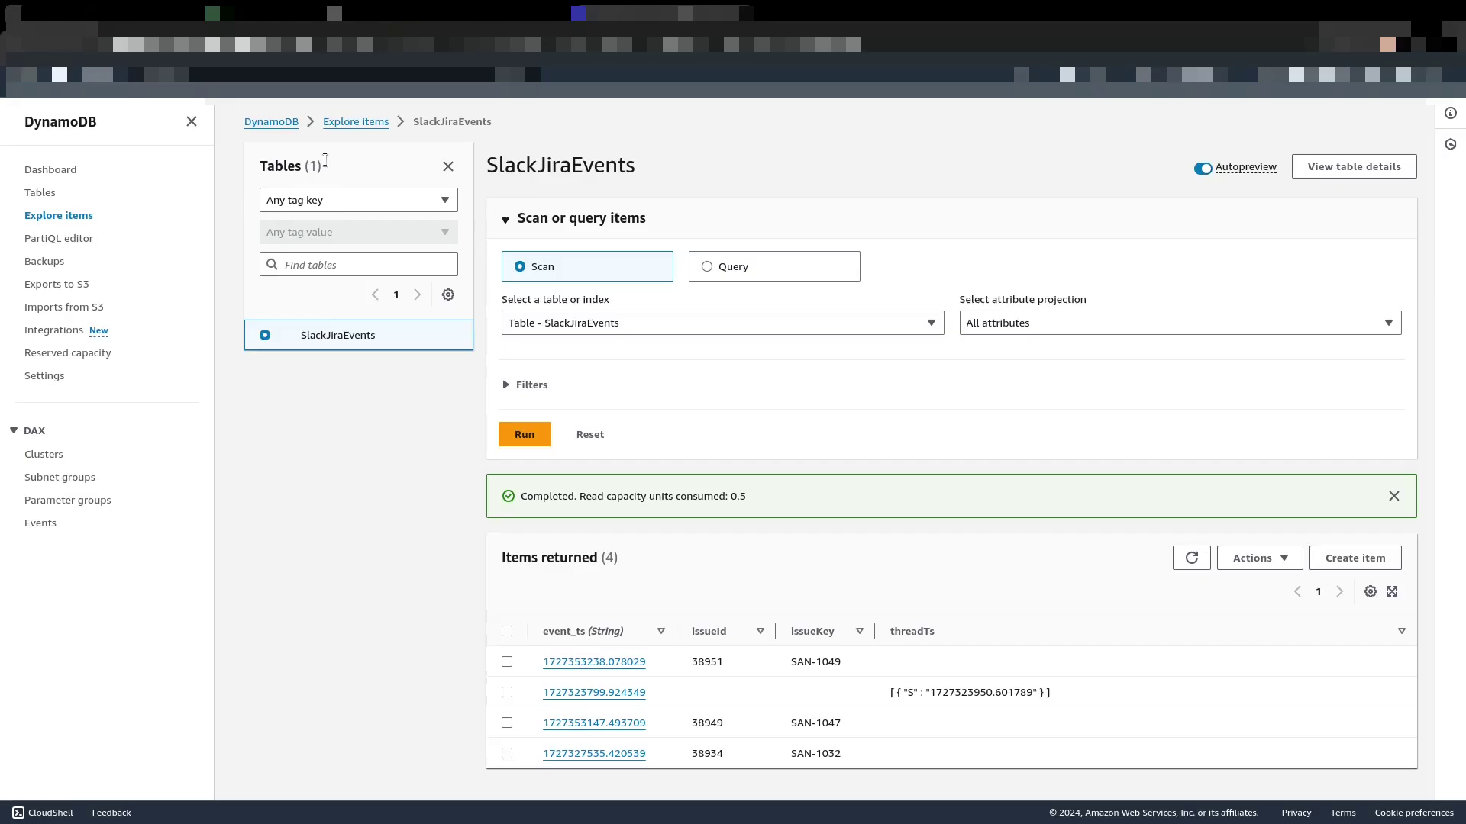
# Step: Return to Slack, review the thread replies of the "Testing video." message and close the thread
pyautogui.press('super')
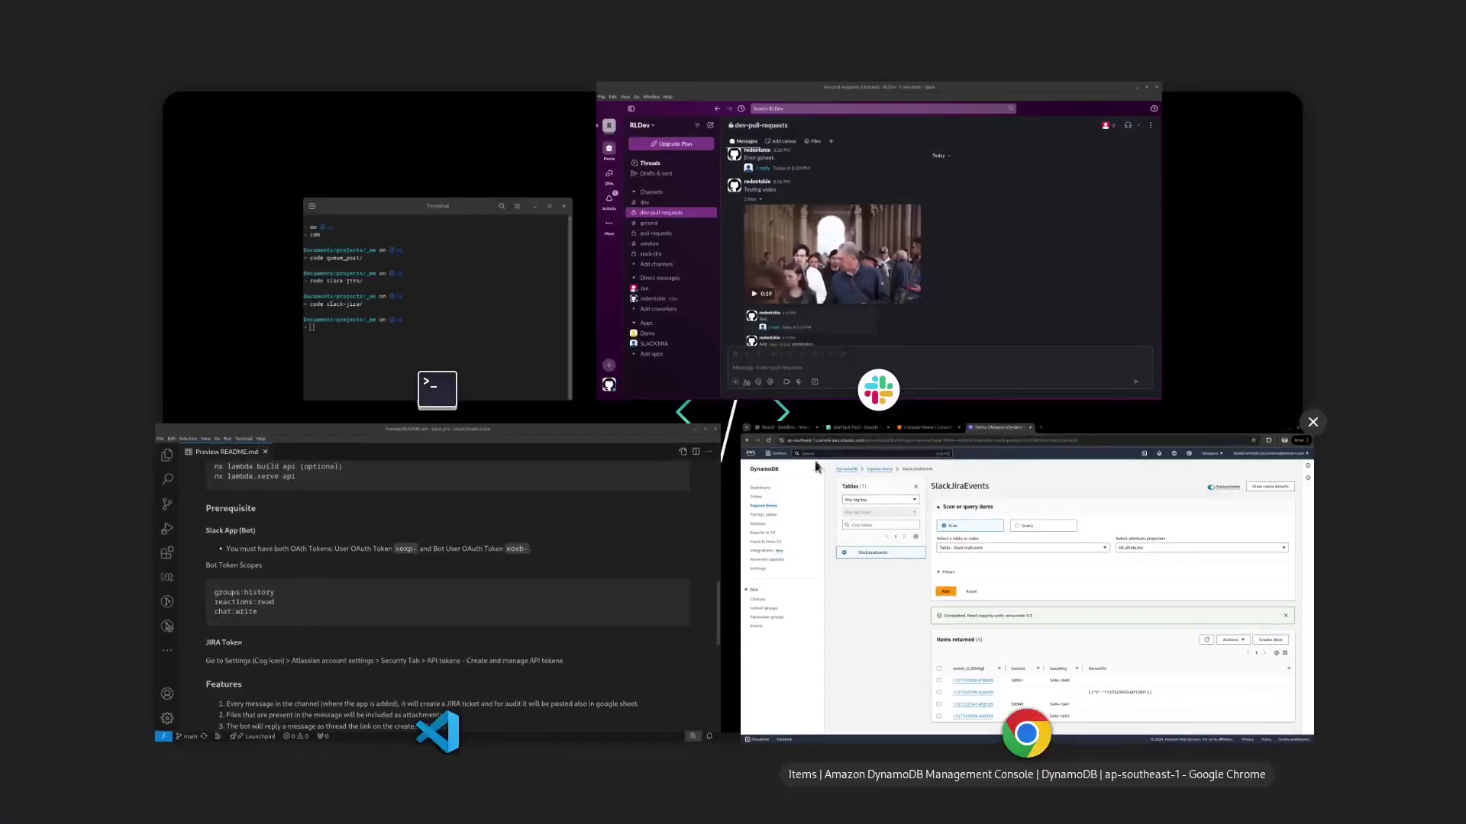
pyautogui.click(771, 330)
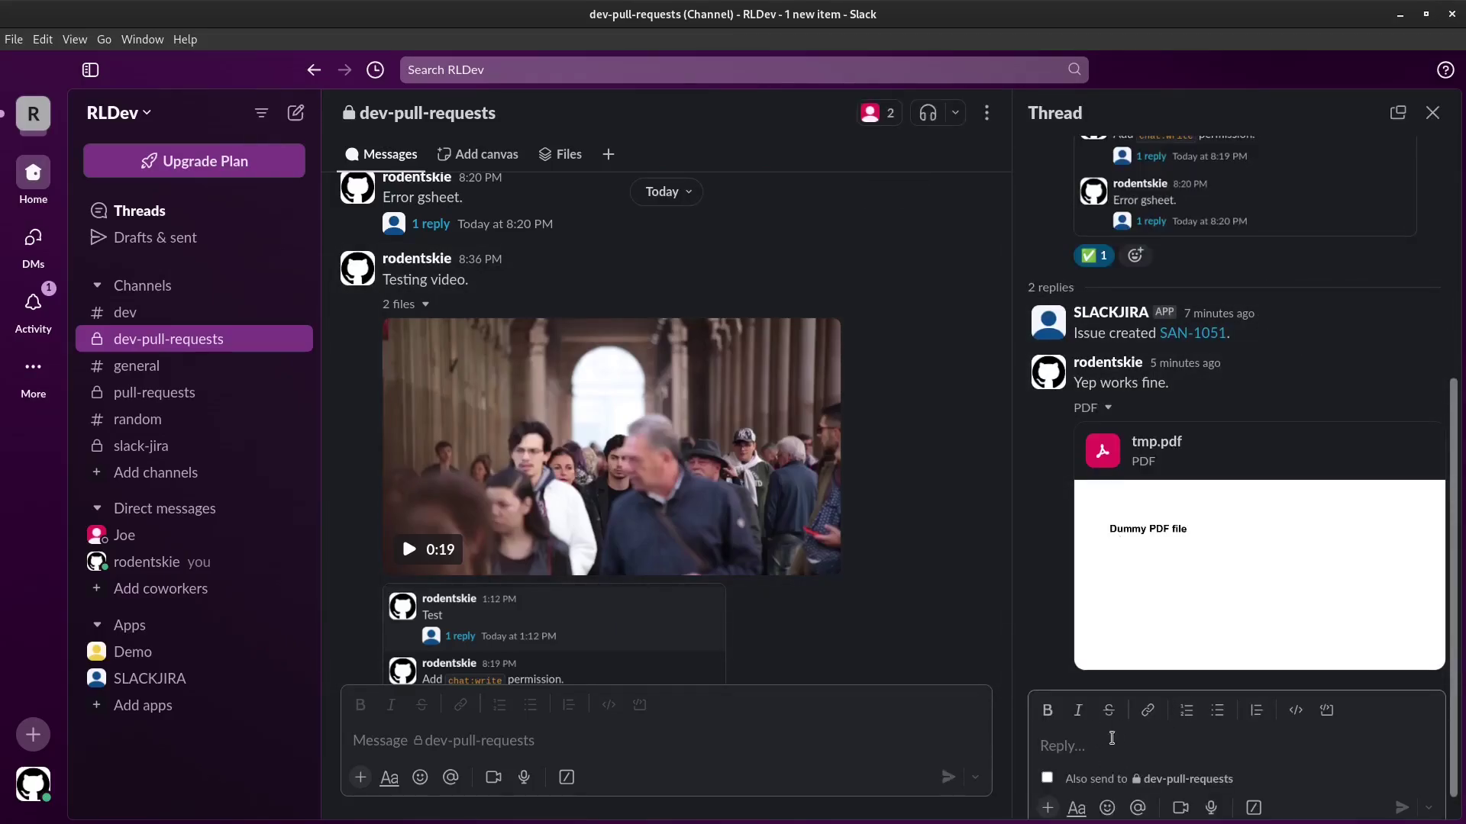
pyautogui.click(1431, 113)
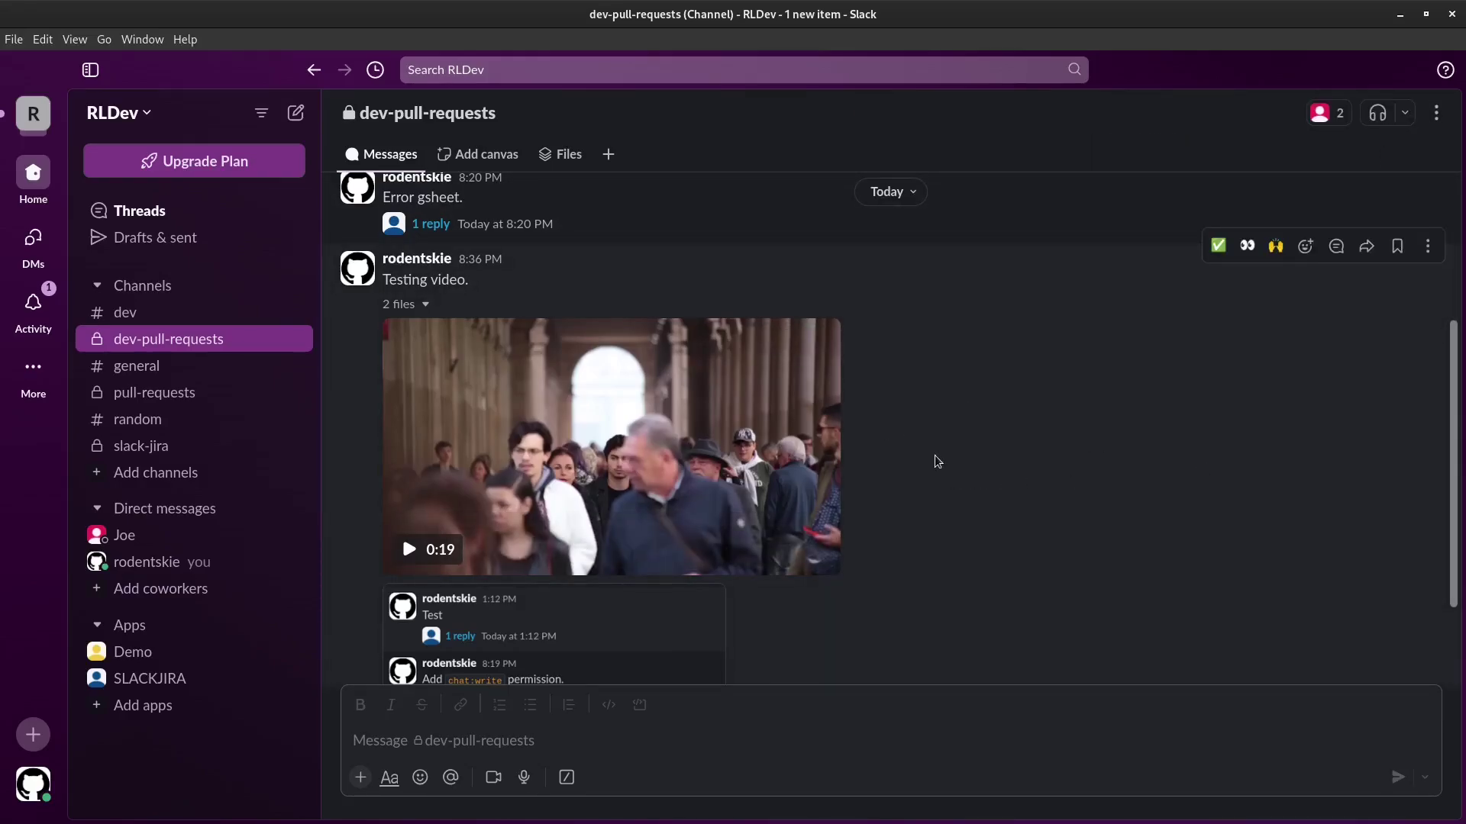
pyautogui.moveTo(744, 436)
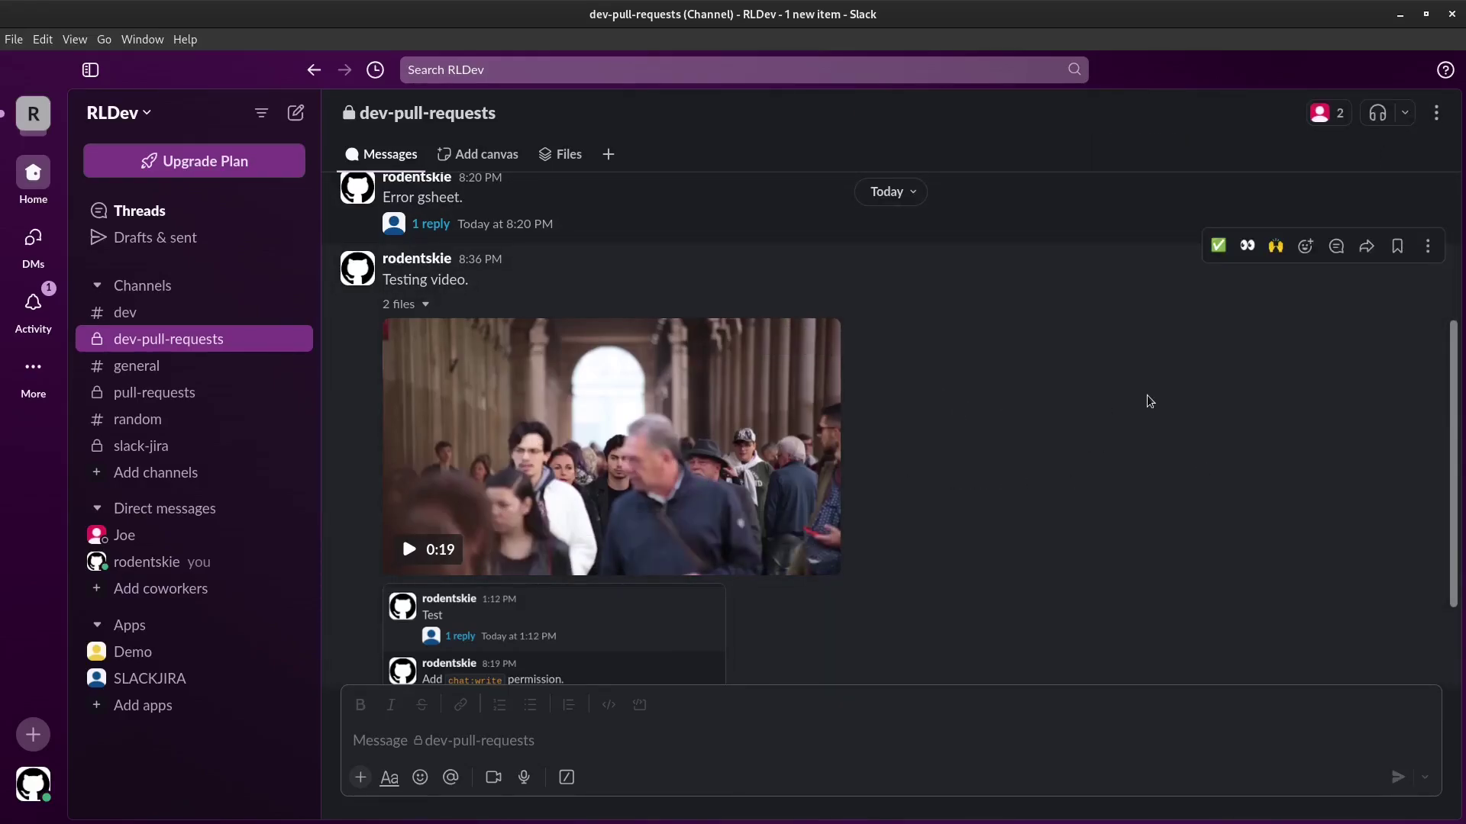